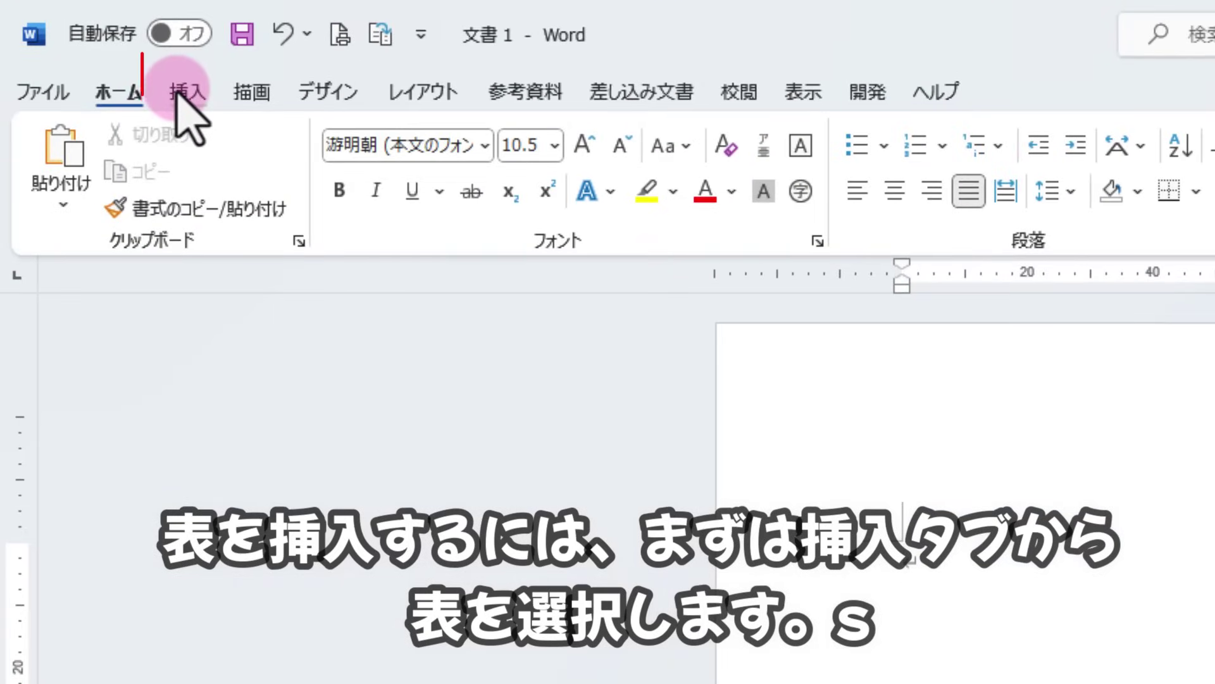
# Insert an empty 5-row by 5-column table from the Insert tab's table grid.
pyautogui.click(182, 94)
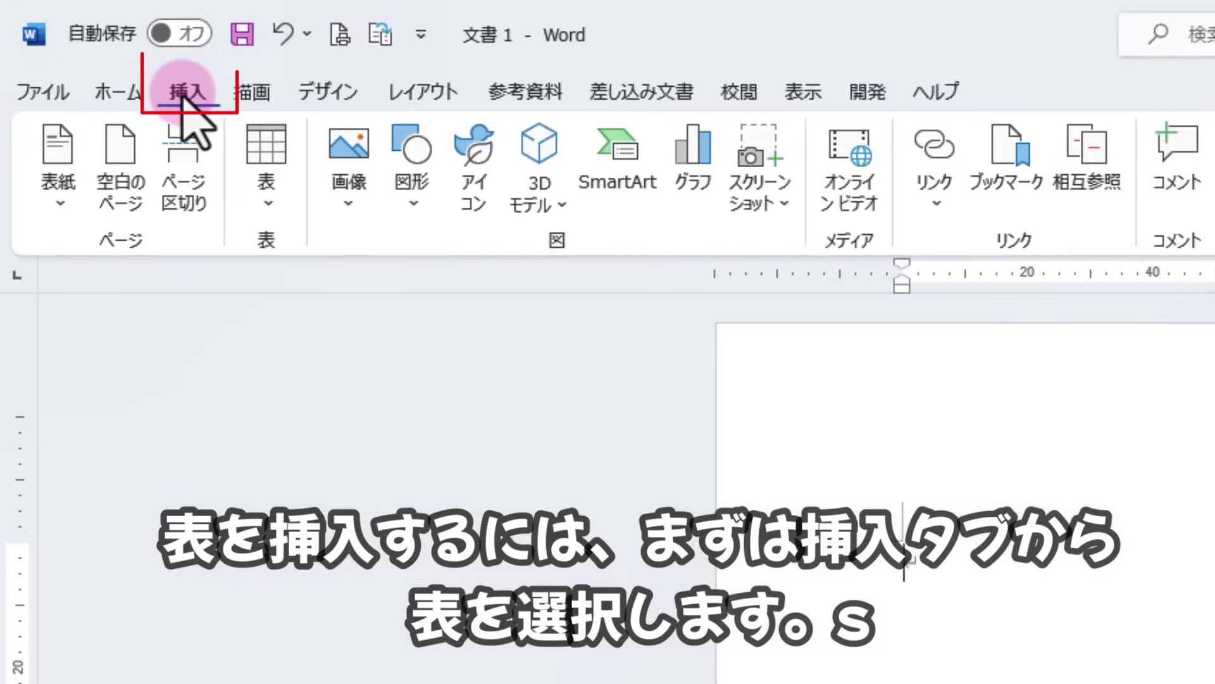
pyautogui.click(265, 166)
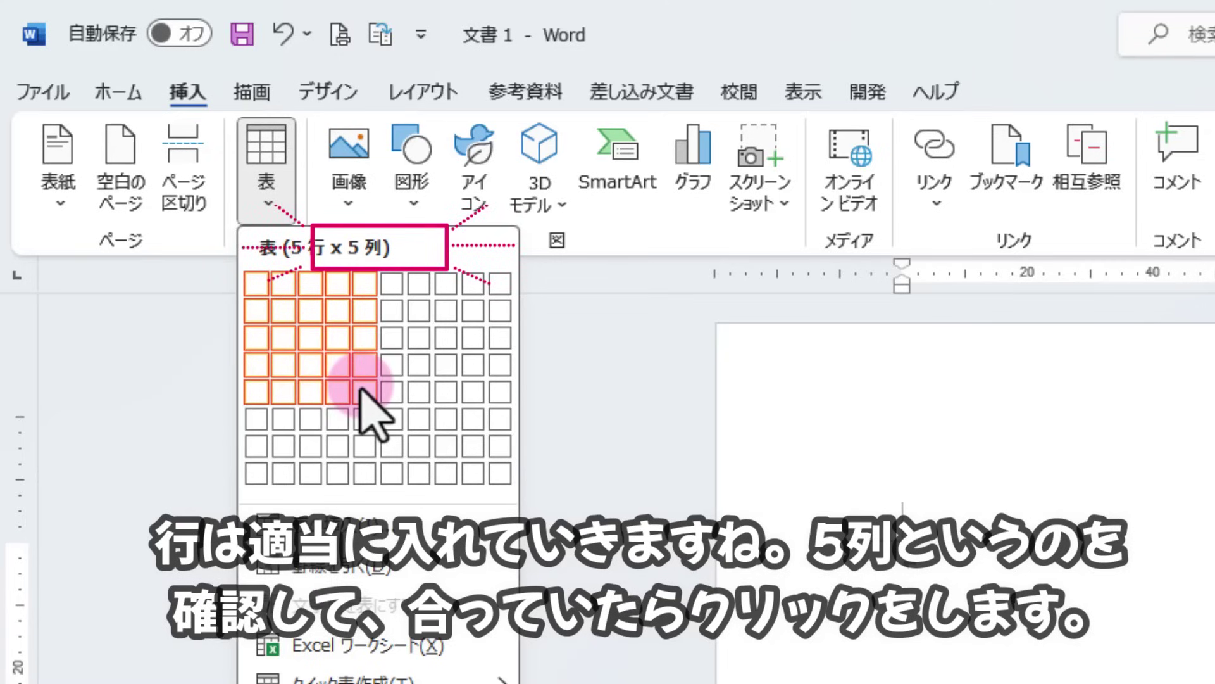
pyautogui.click(361, 392)
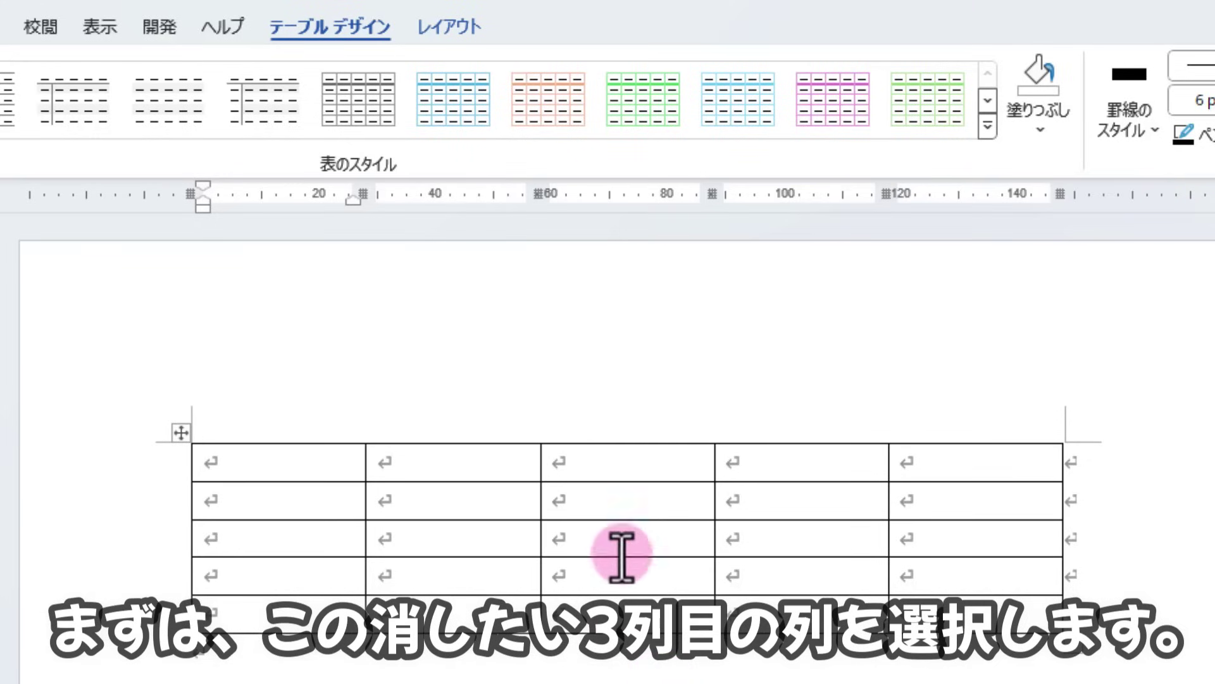
# Select the table's third column and show the Table Design Borders dropdown.
pyautogui.click(615, 429)
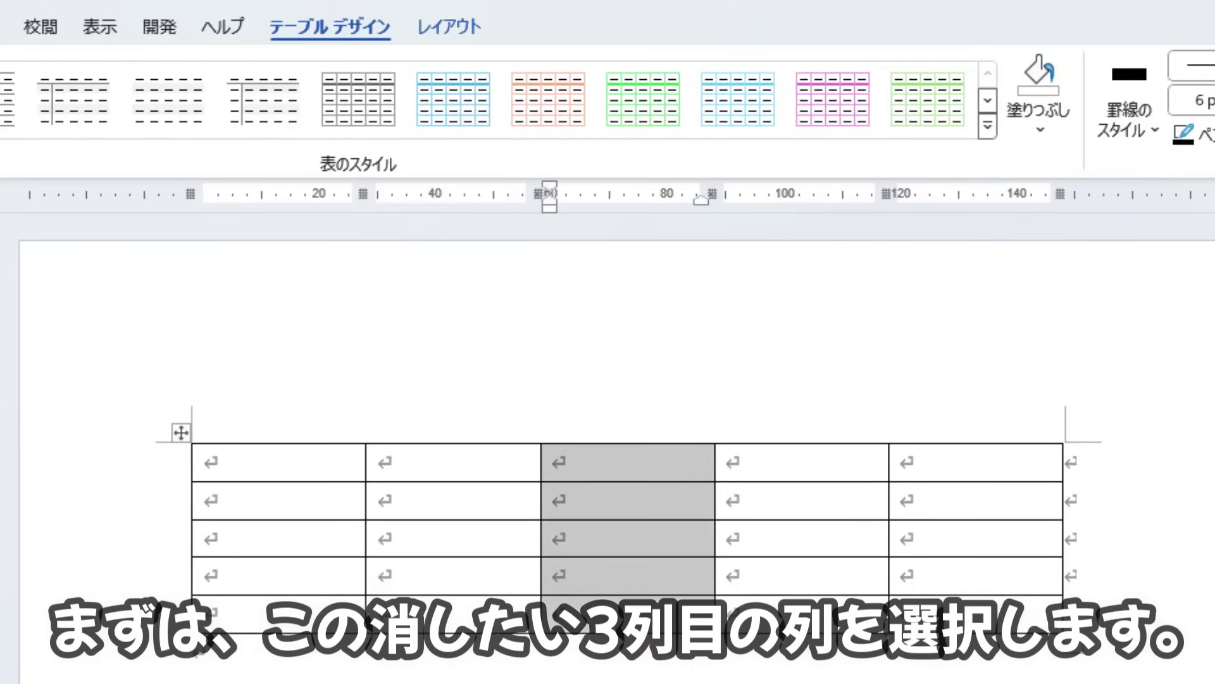
pyautogui.click(369, 53)
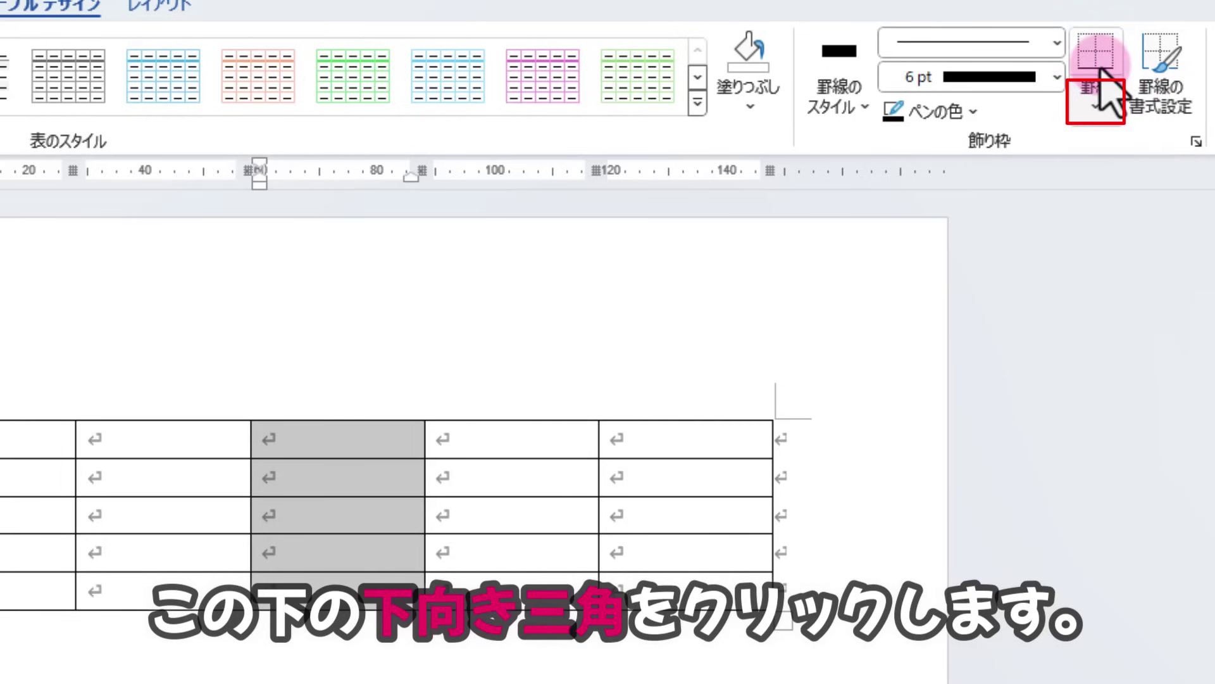
pyautogui.click(1096, 109)
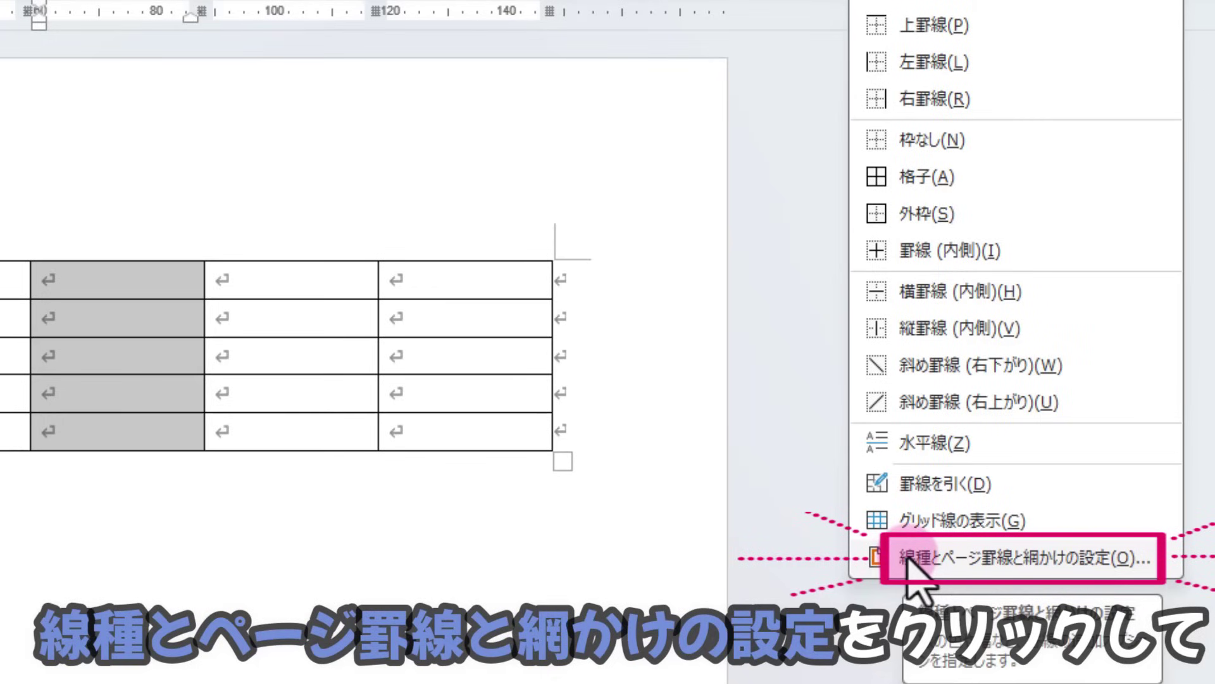
# In Borders and Shading, remove the third column's top, inner horizontal and bottom borders.
pyautogui.click(910, 559)
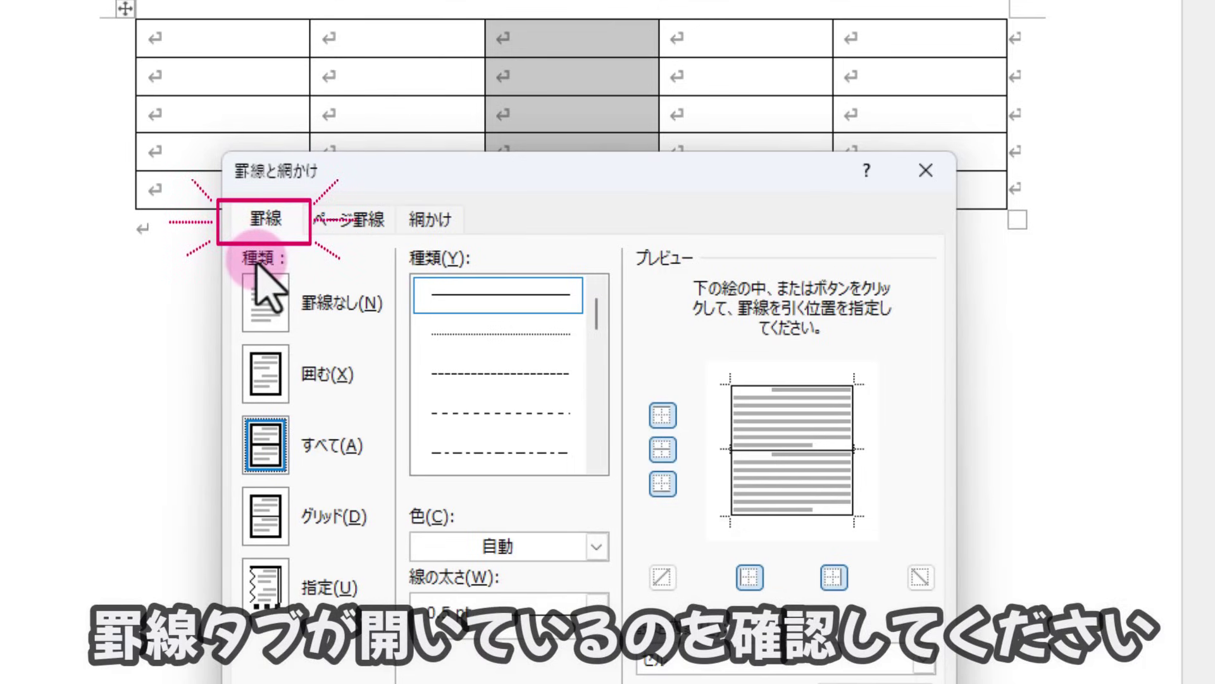
pyautogui.click(348, 219)
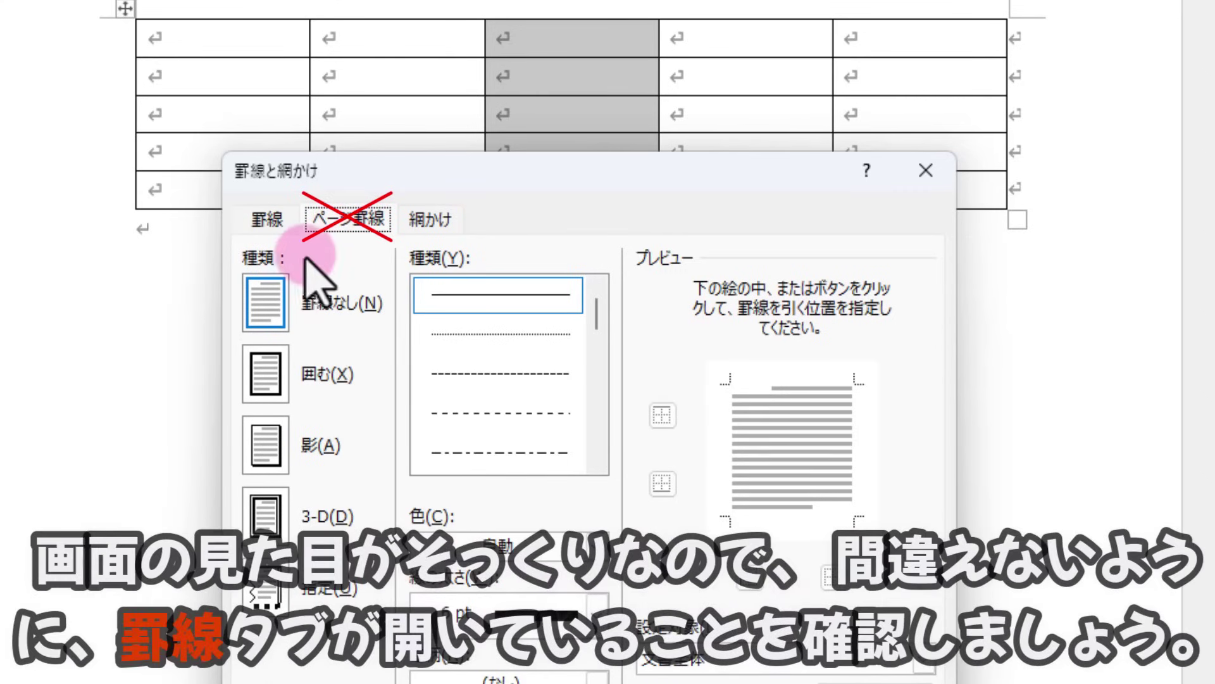
pyautogui.click(260, 219)
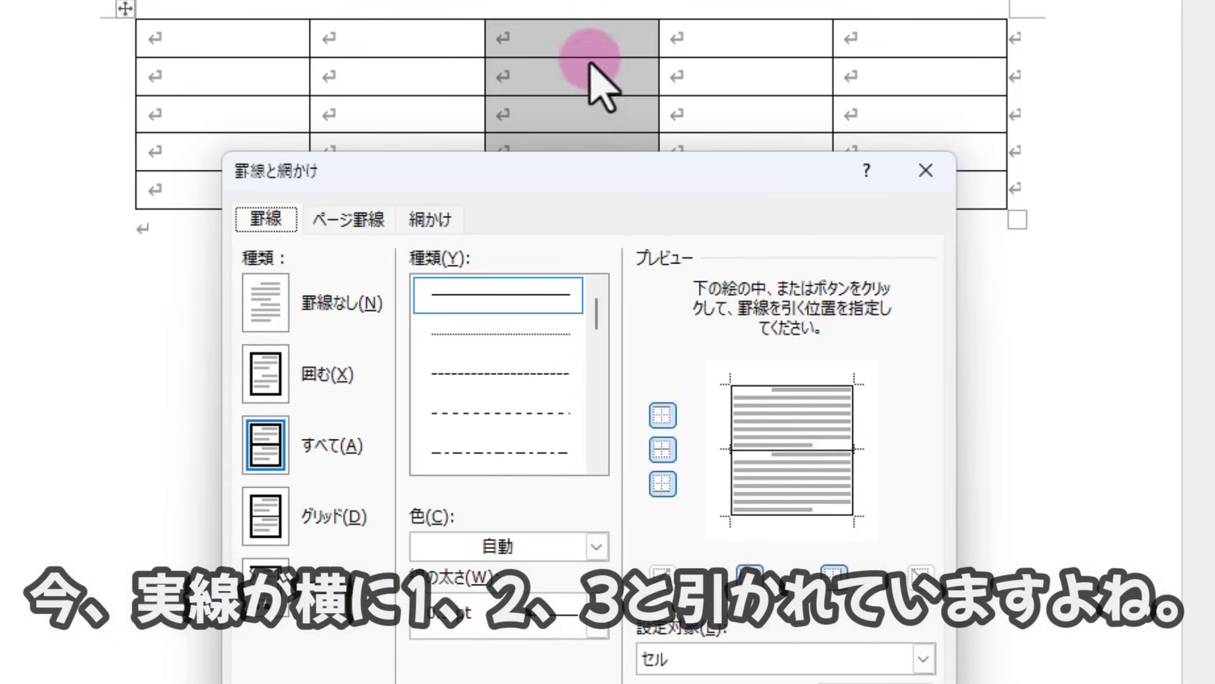
pyautogui.click(787, 387)
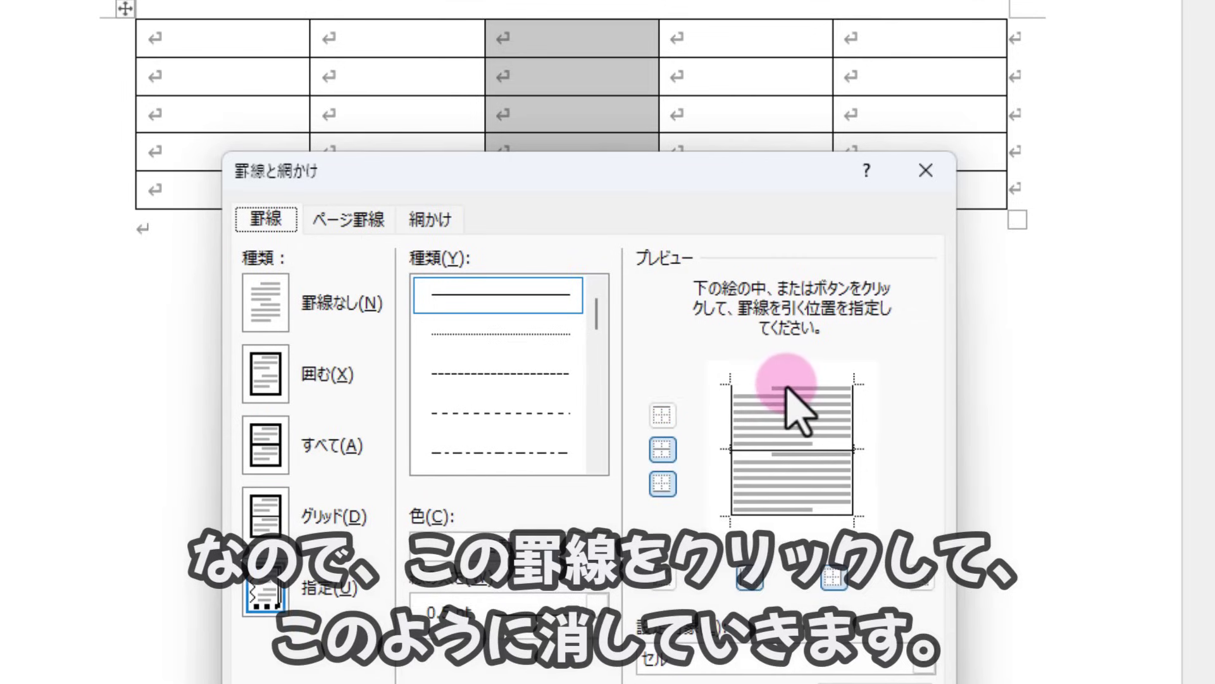
pyautogui.click(799, 450)
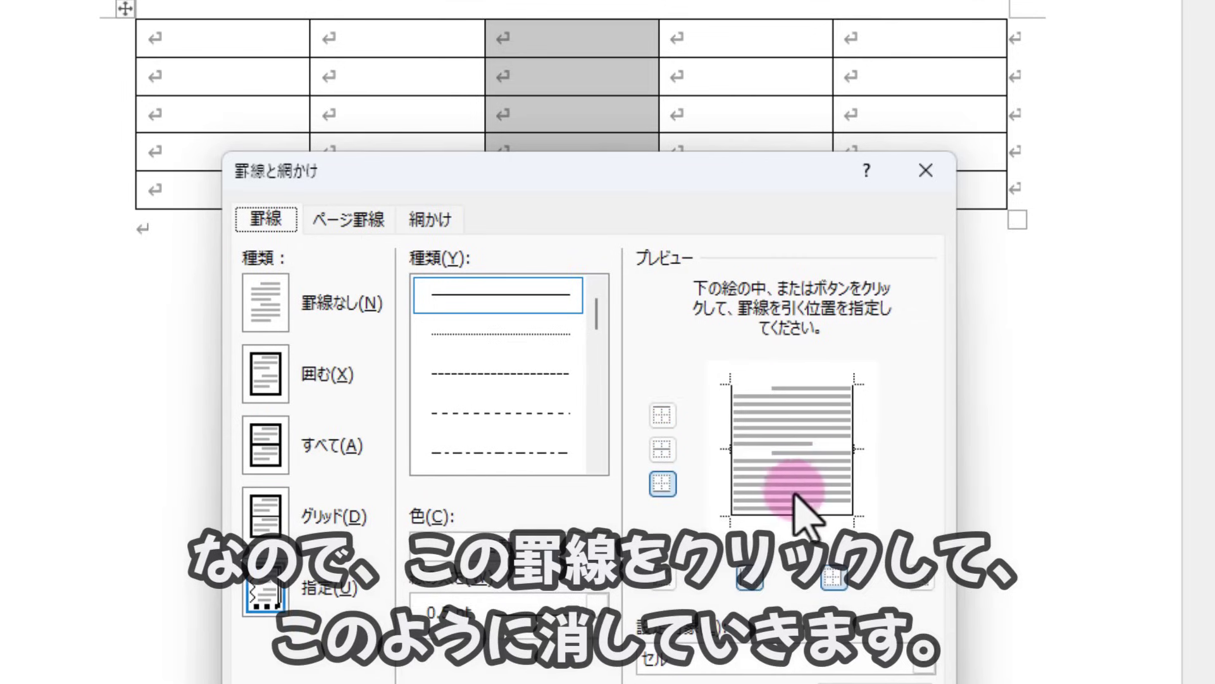
pyautogui.click(794, 514)
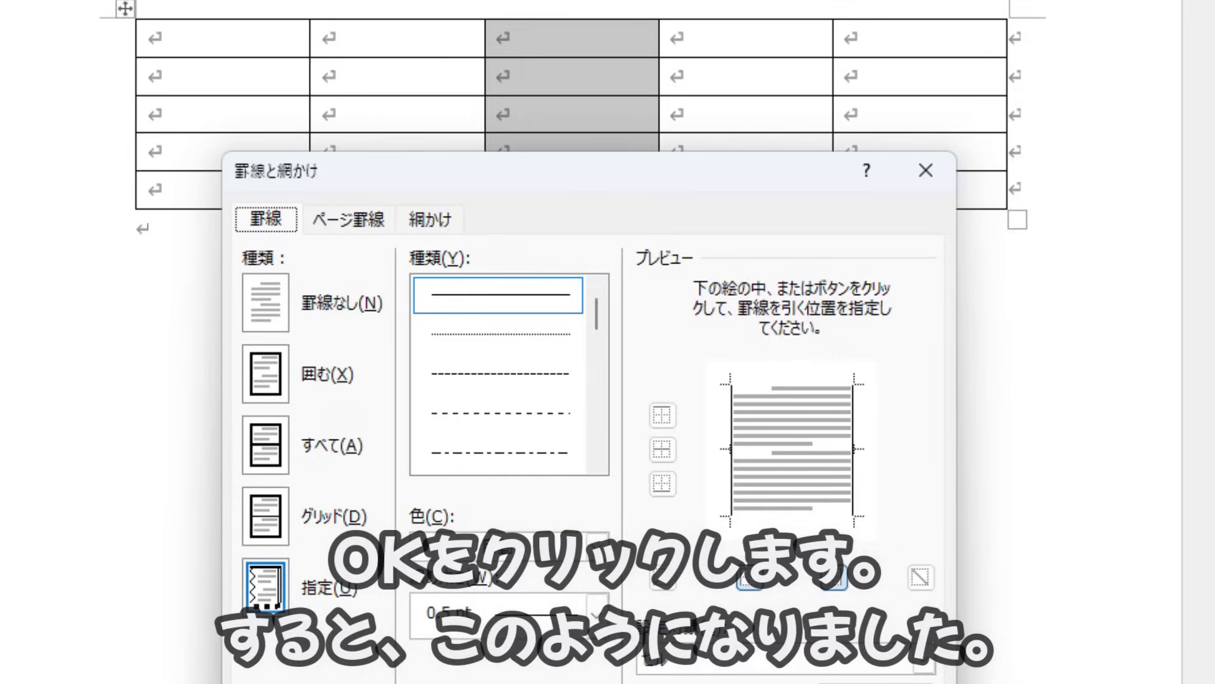
pyautogui.press('Return')
# Confirm the border changes and select the whole table to show it's still one table.
pyautogui.click(666, 503)
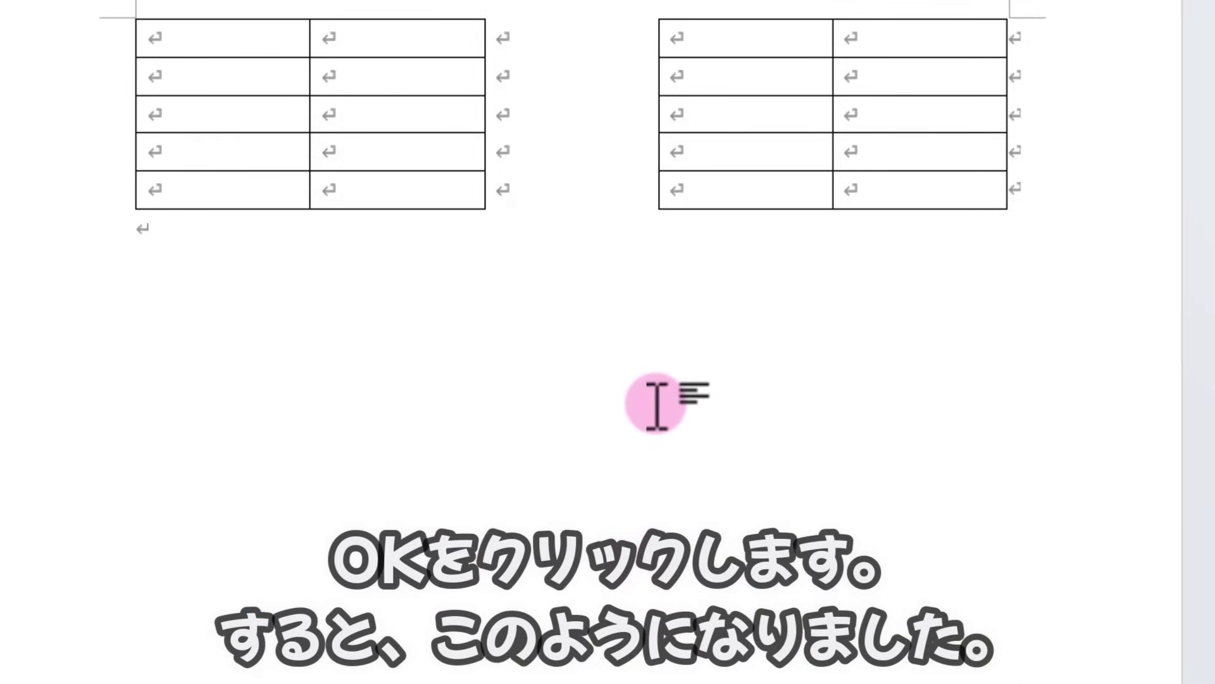
pyautogui.click(124, 14)
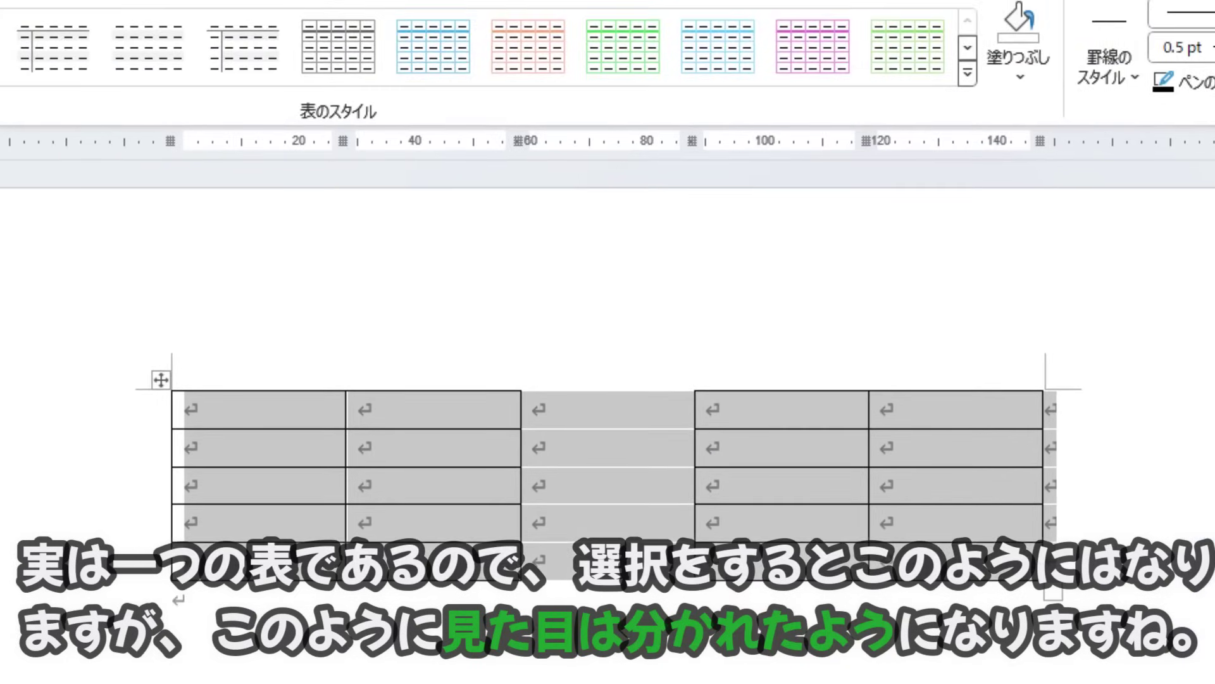
pyautogui.click(812, 666)
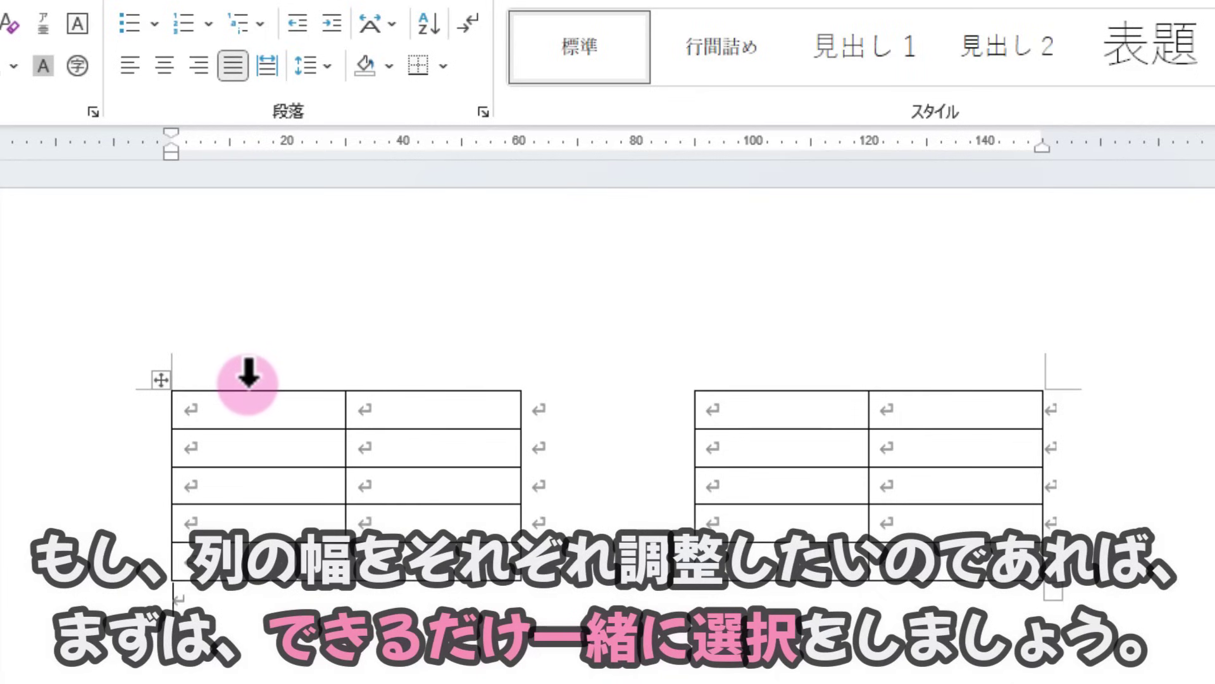
# Select both apparent tables' columns together and view the Layout tab's greyed-out width setting.
pyautogui.moveTo(248, 373); pyautogui.dragTo(401, 371)
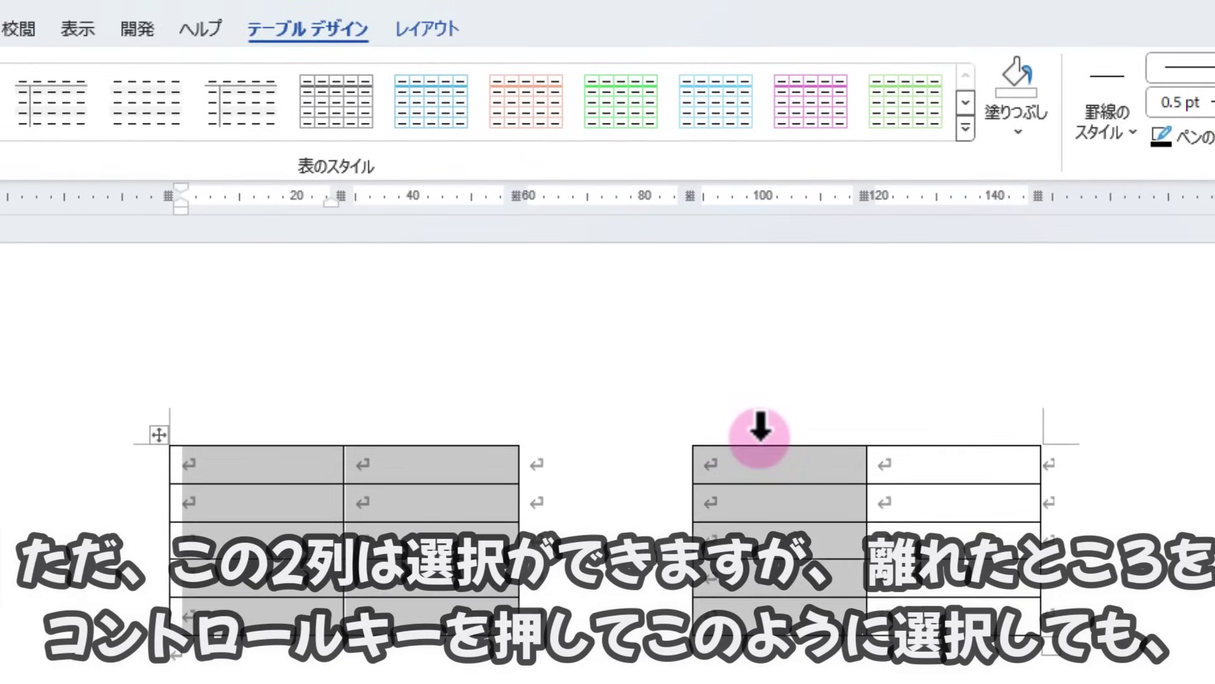
pyautogui.moveTo(738, 427); pyautogui.dragTo(924, 426)
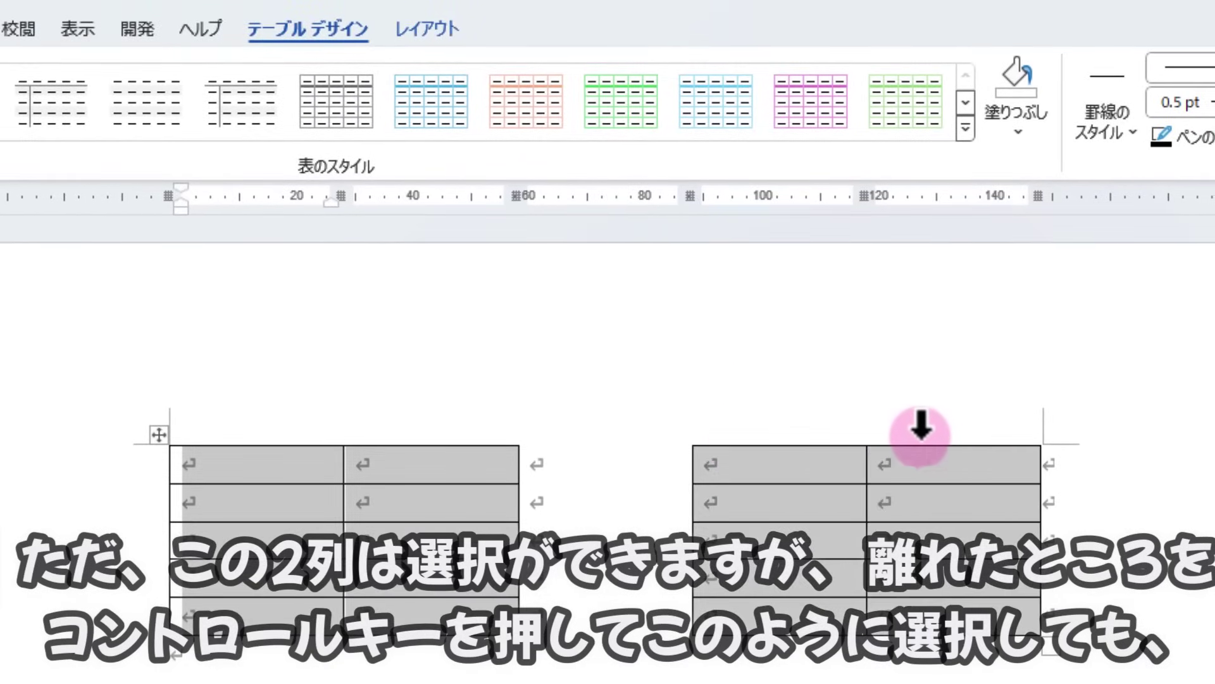
pyautogui.click(429, 29)
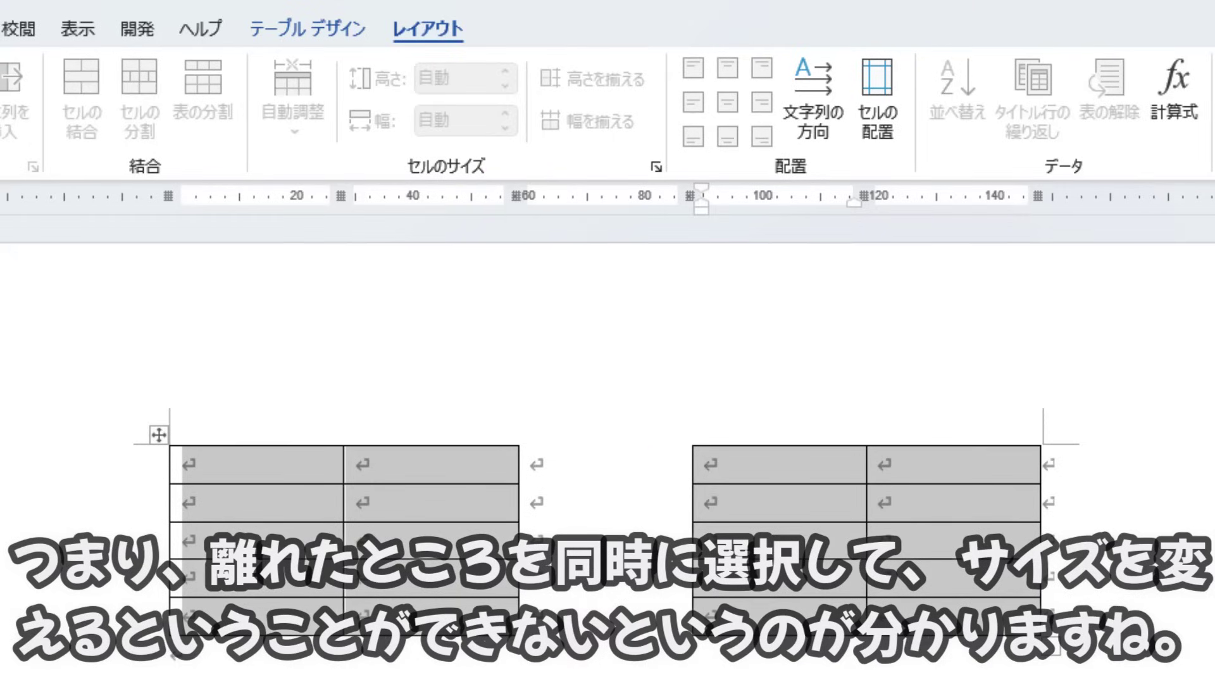
# Set the left table's two columns to a width of 25 mm.
pyautogui.click(434, 678)
pyautogui.moveTo(270, 428); pyautogui.dragTo(401, 420)
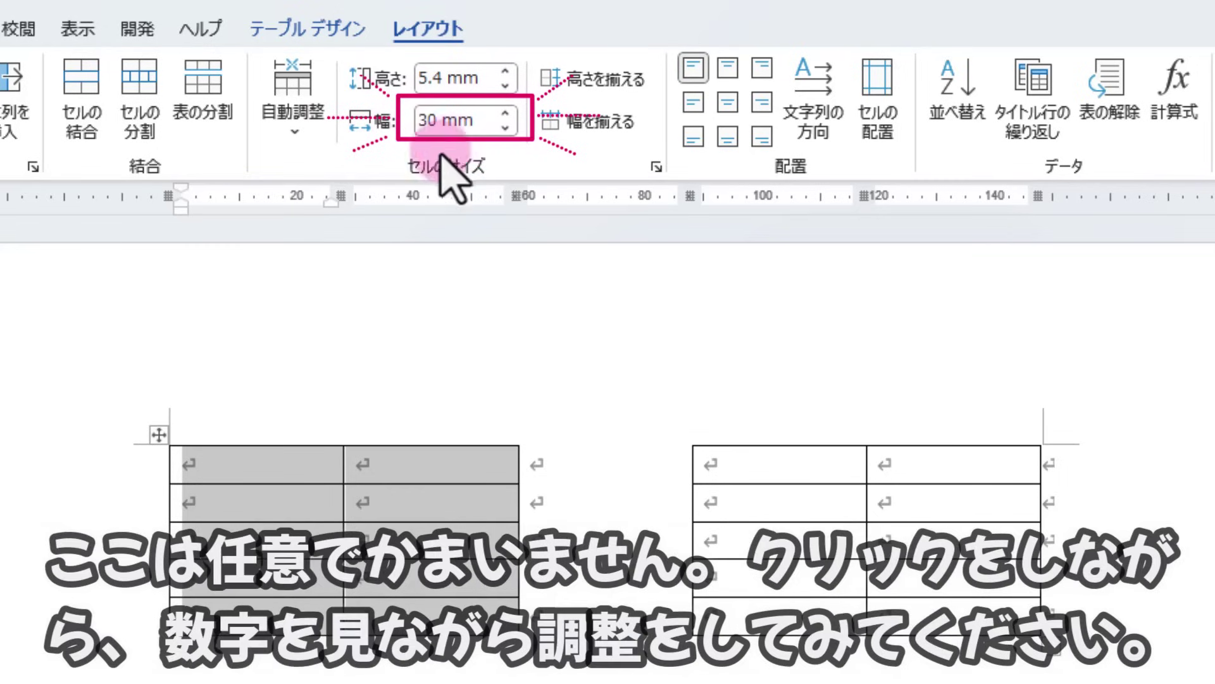
pyautogui.click(505, 128)
pyautogui.click(505, 127)
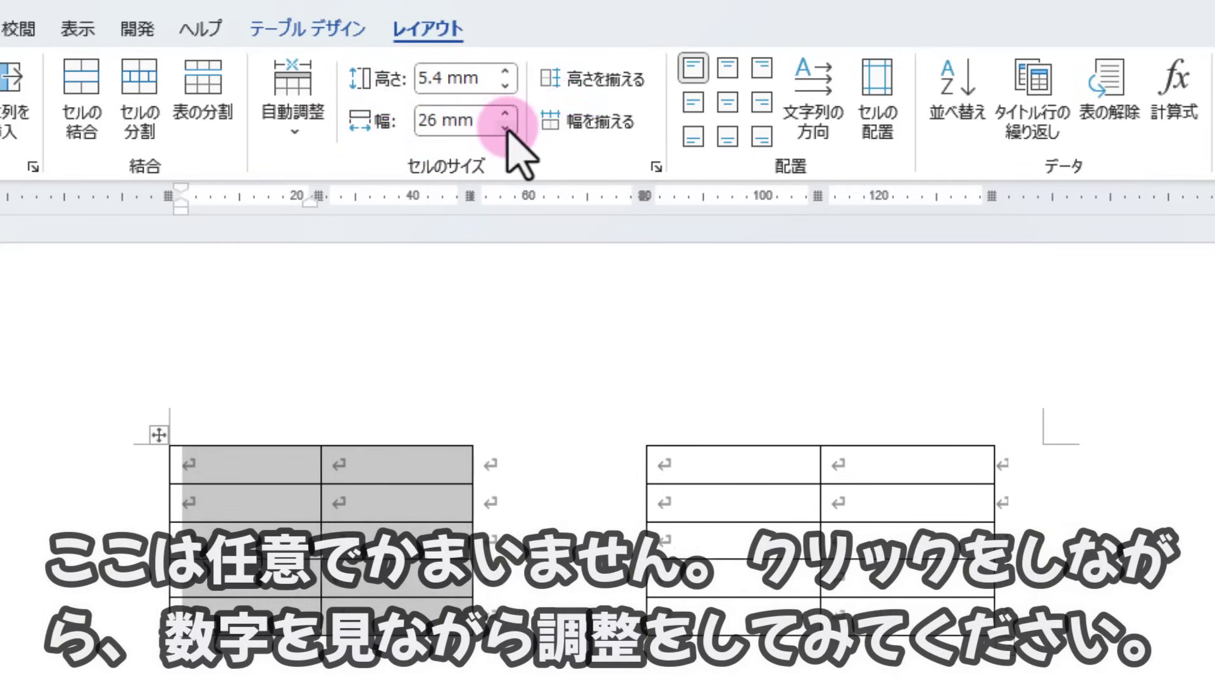
pyautogui.click(505, 127)
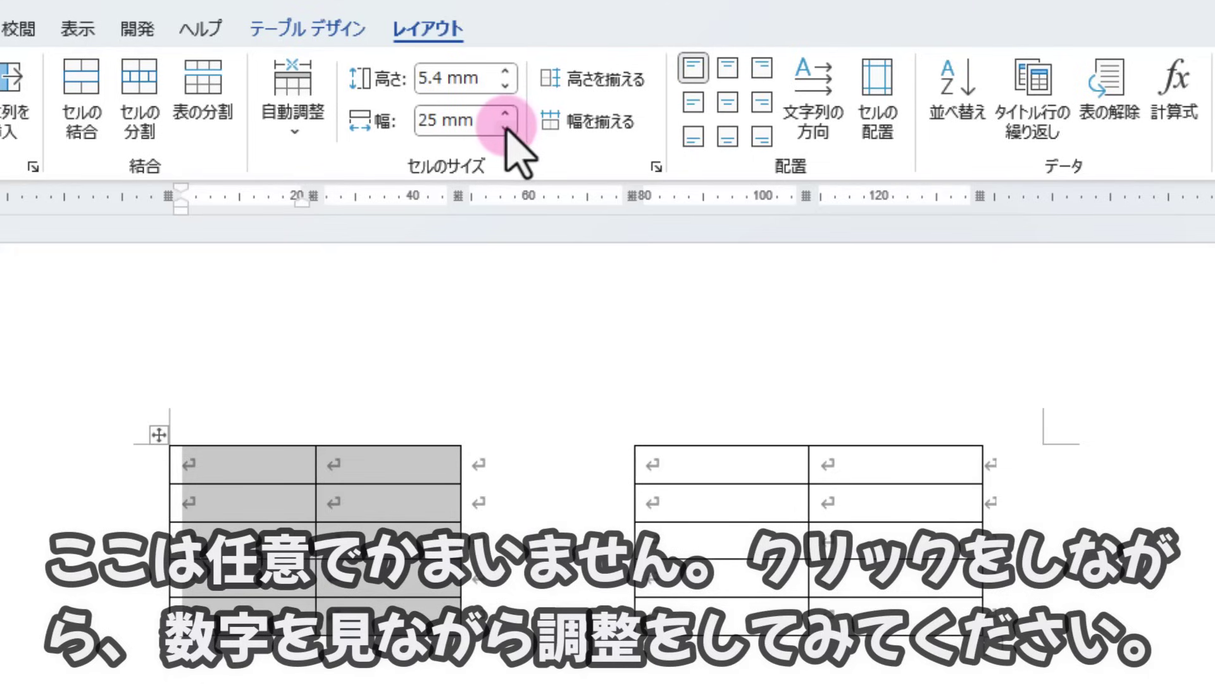
pyautogui.click(505, 115)
pyautogui.click(505, 127)
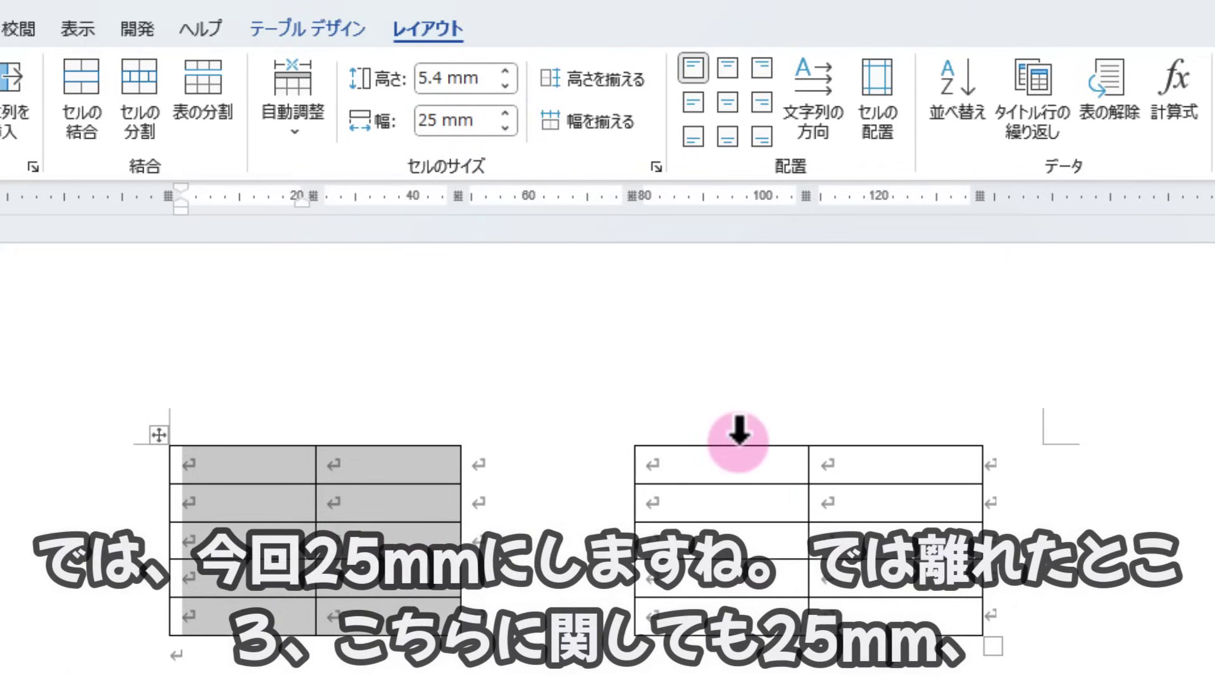
# Repeat the 25 mm column width on the right table's columns with F4.
pyautogui.moveTo(741, 434); pyautogui.dragTo(844, 420)
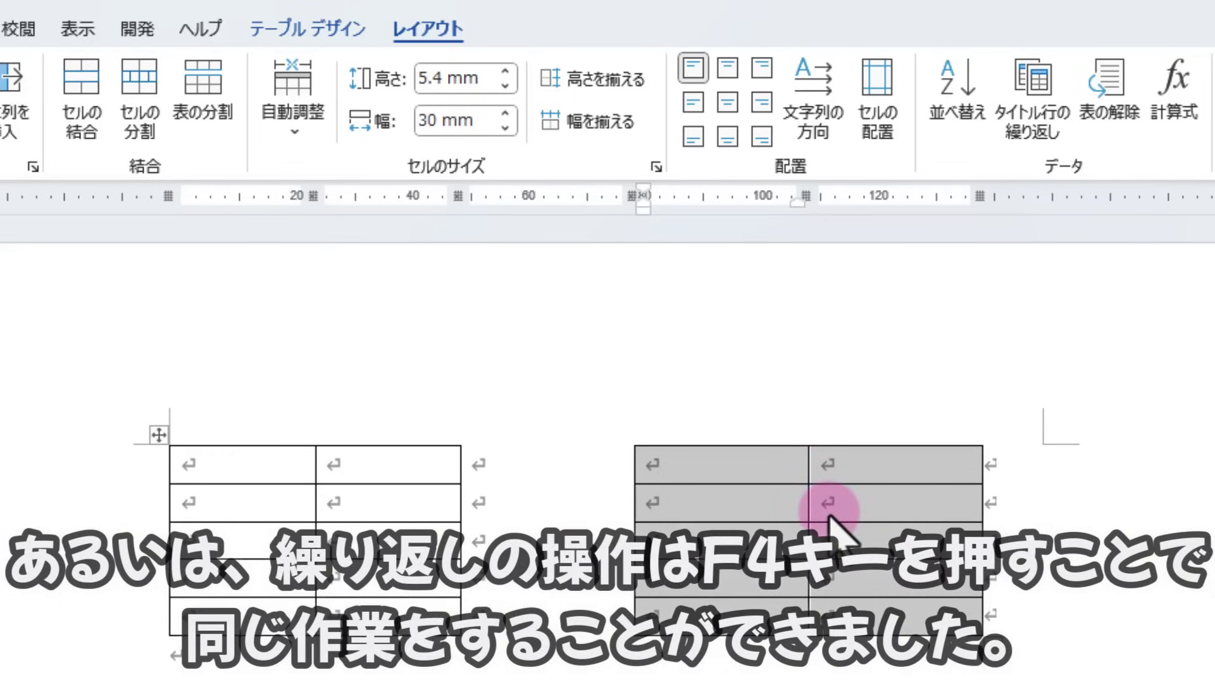
pyautogui.press('F4')
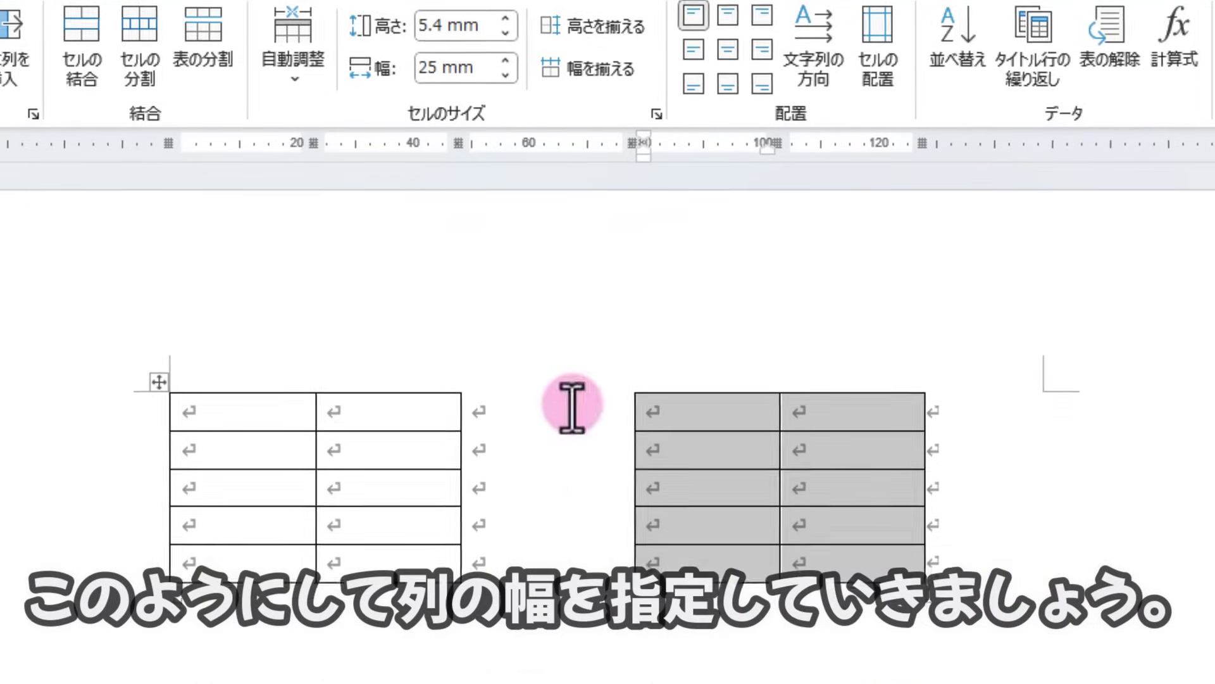
pyautogui.click(1049, 228)
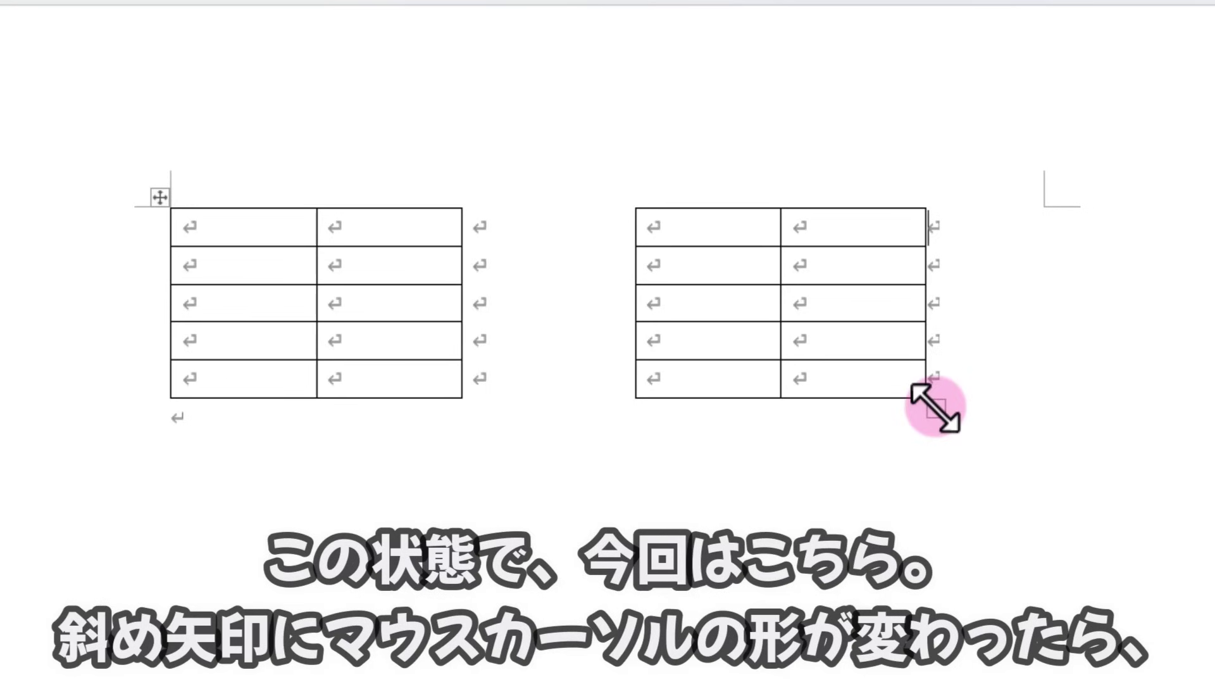
# Resize the table from its lower-right corner so both tables' columns and rows shrink.
pyautogui.moveTo(936, 406); pyautogui.dragTo(1042, 458)
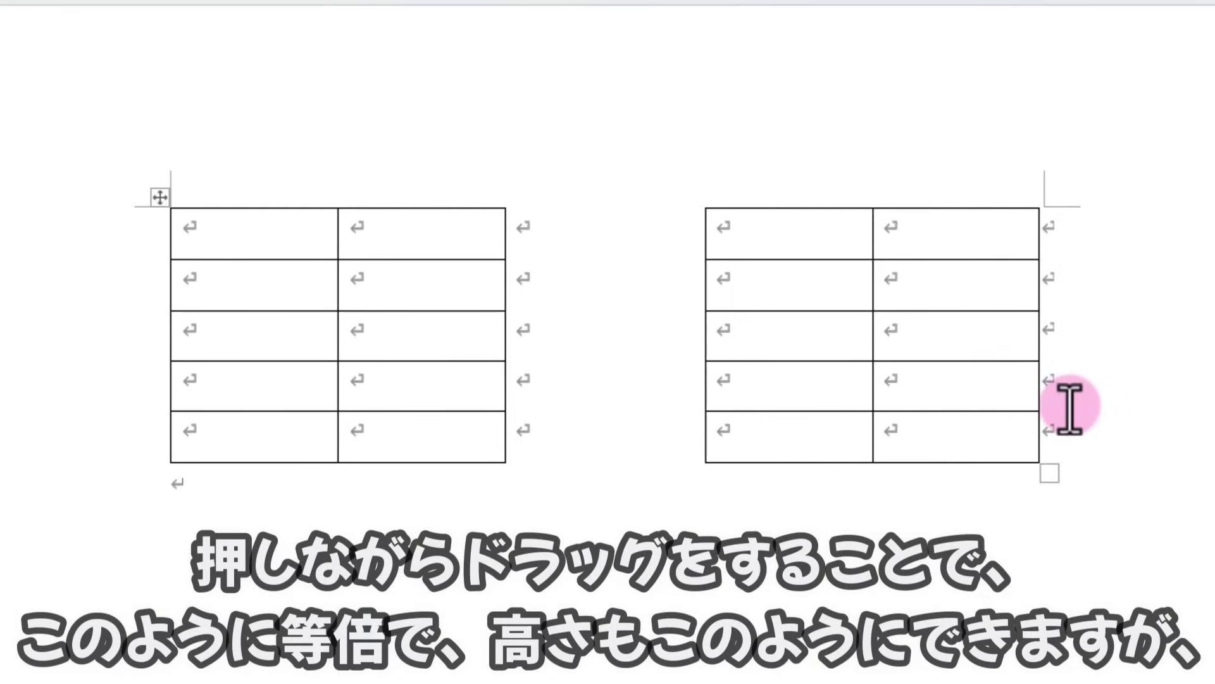
pyautogui.moveTo(1049, 472)
pyautogui.mouseDown()
pyautogui.moveTo(1058, 549)
pyautogui.moveTo(922, 467)
pyautogui.moveTo(1040, 514)
pyautogui.moveTo(1044, 533)
pyautogui.mouseUp()
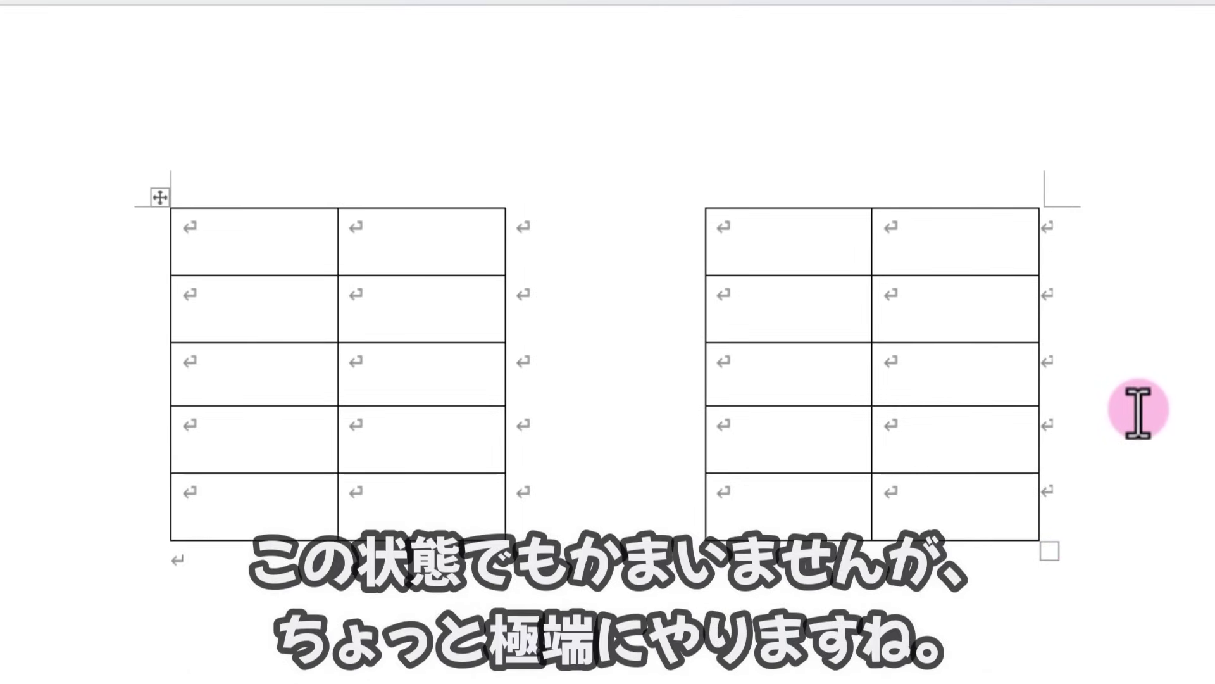
pyautogui.moveTo(1052, 555); pyautogui.dragTo(757, 482)
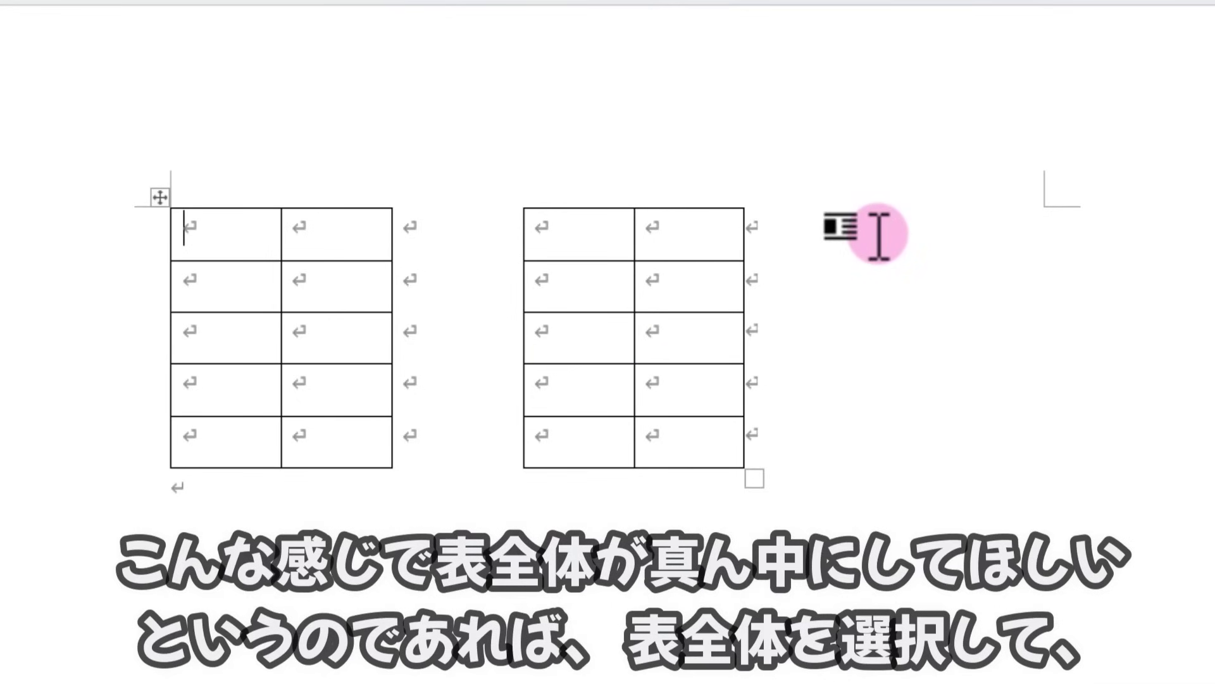
# Select the whole table and centre it horizontally on the page from the Home tab.
pyautogui.click(160, 196)
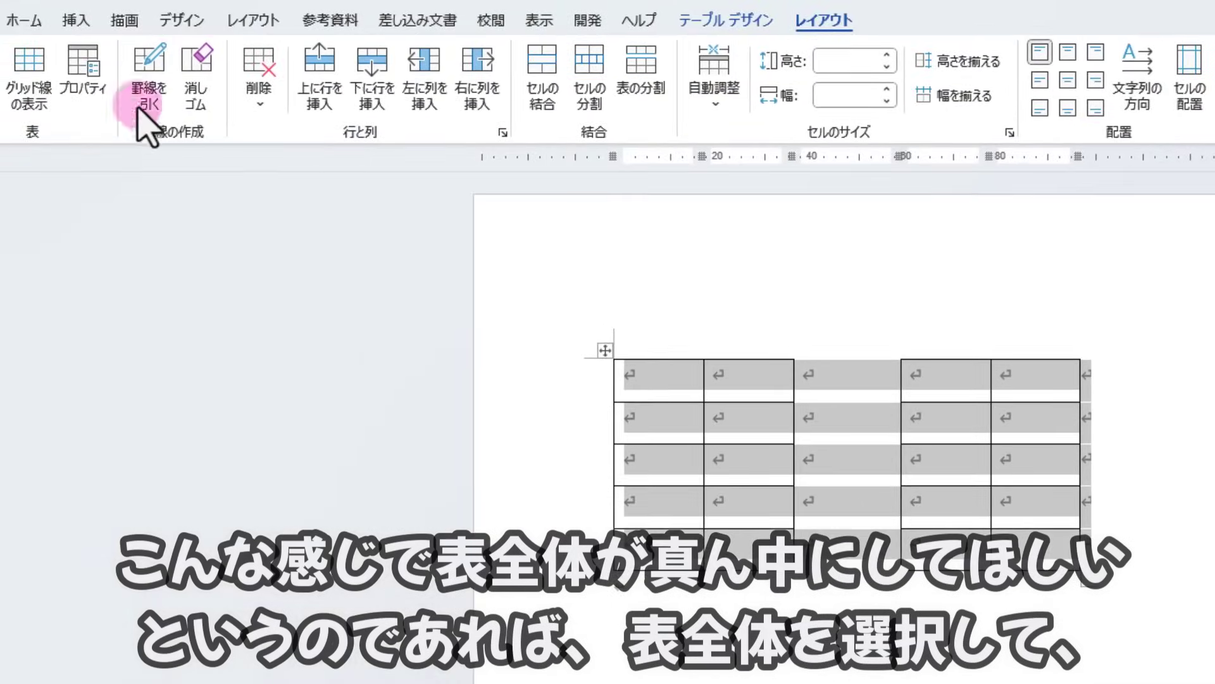
pyautogui.click(24, 22)
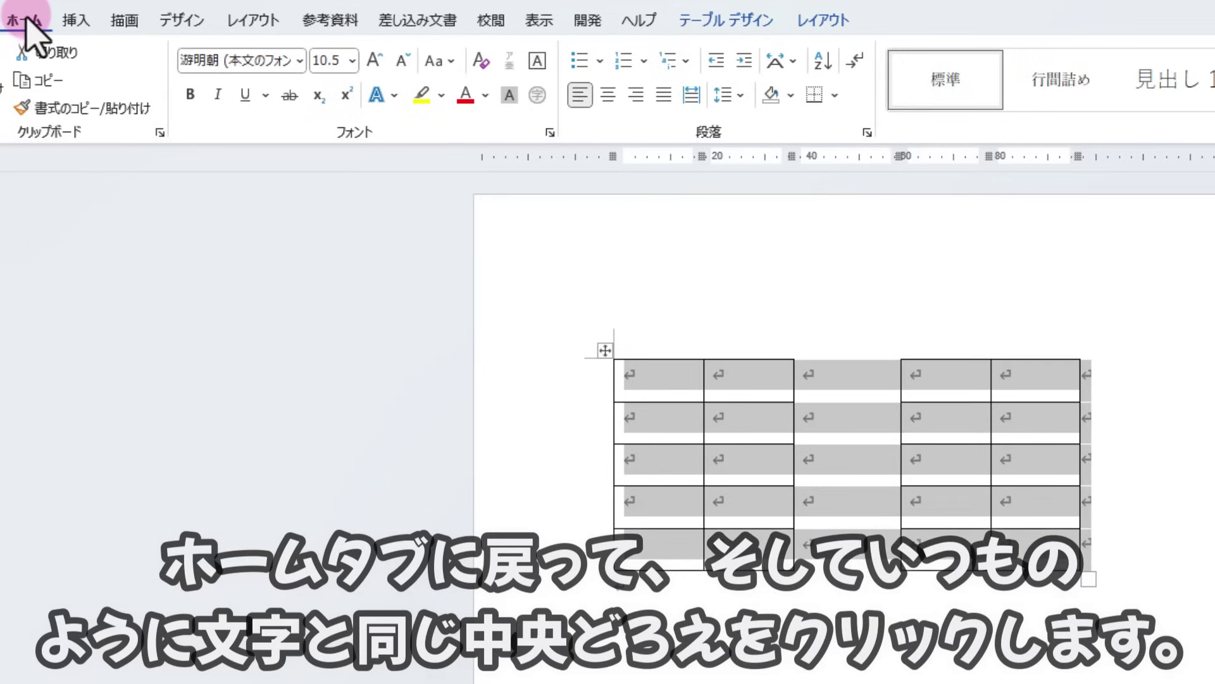
pyautogui.click(608, 96)
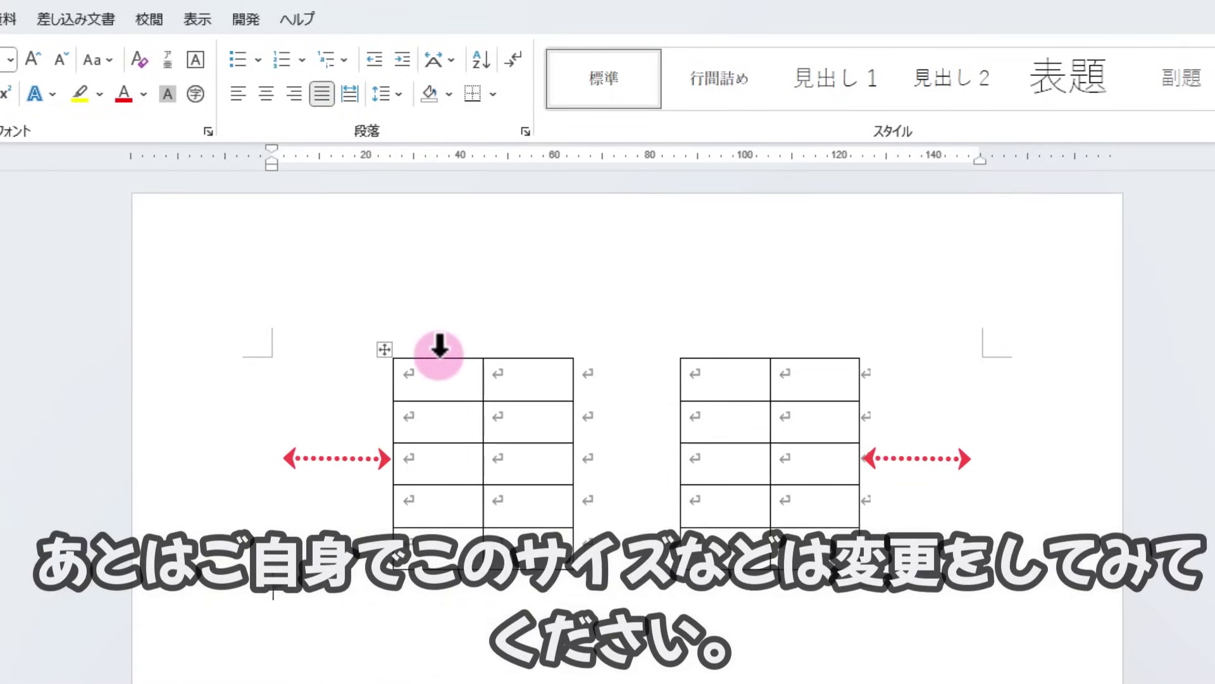
pyautogui.moveTo(440, 347); pyautogui.dragTo(491, 346)
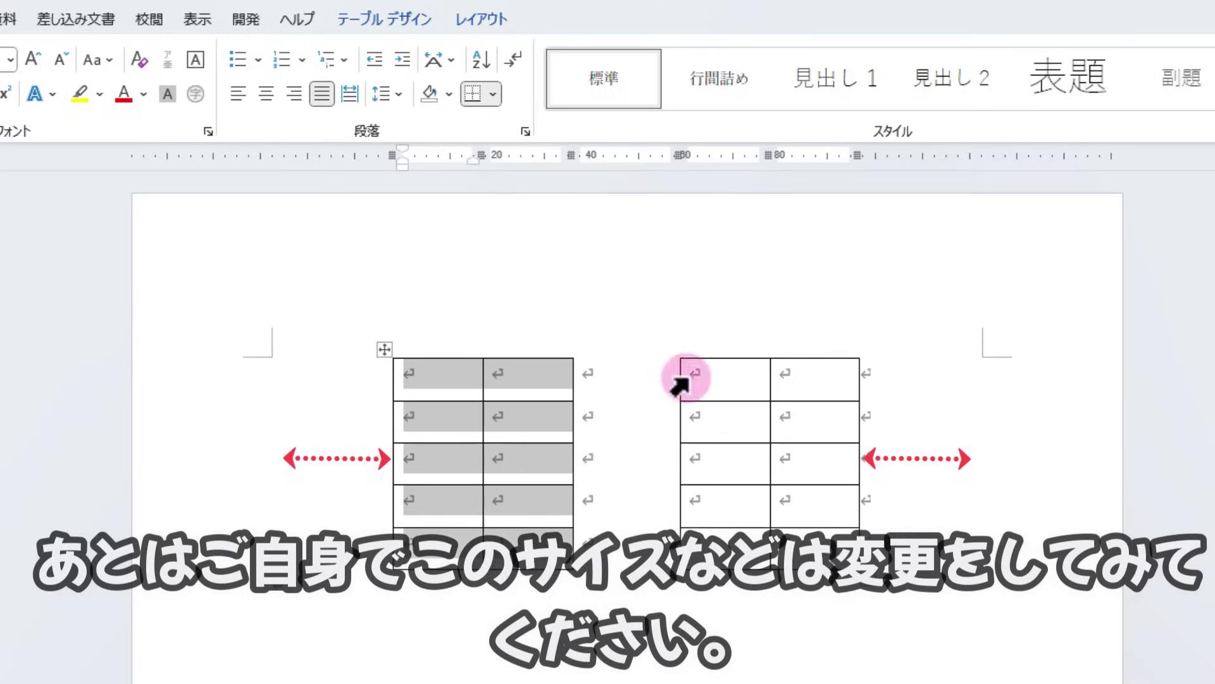
pyautogui.moveTo(715, 345); pyautogui.dragTo(817, 347)
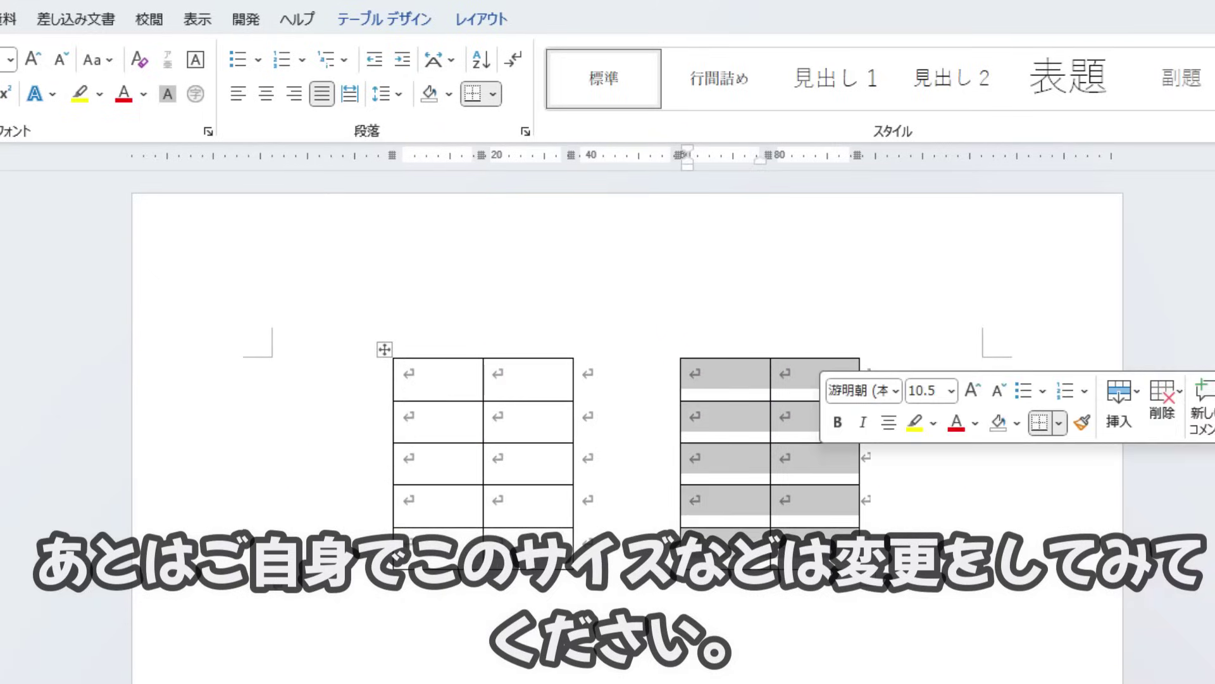
pyautogui.click(739, 678)
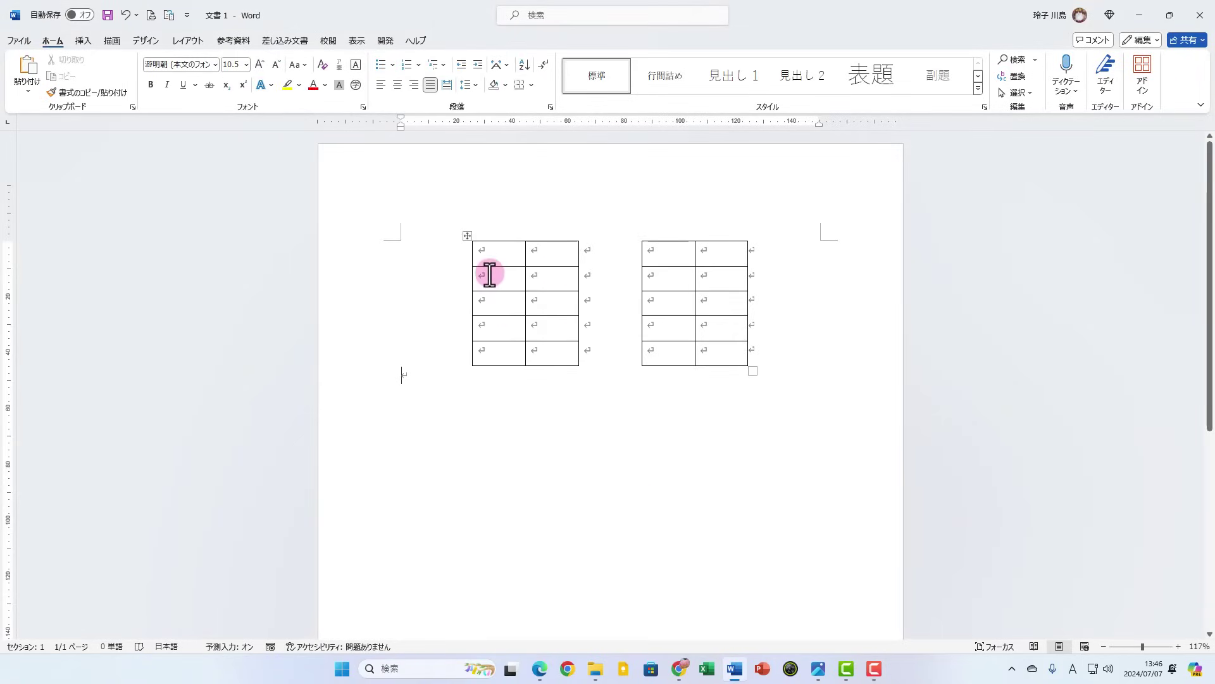
# Select the entire table and delete it with Backspace.
pyautogui.click(468, 234)
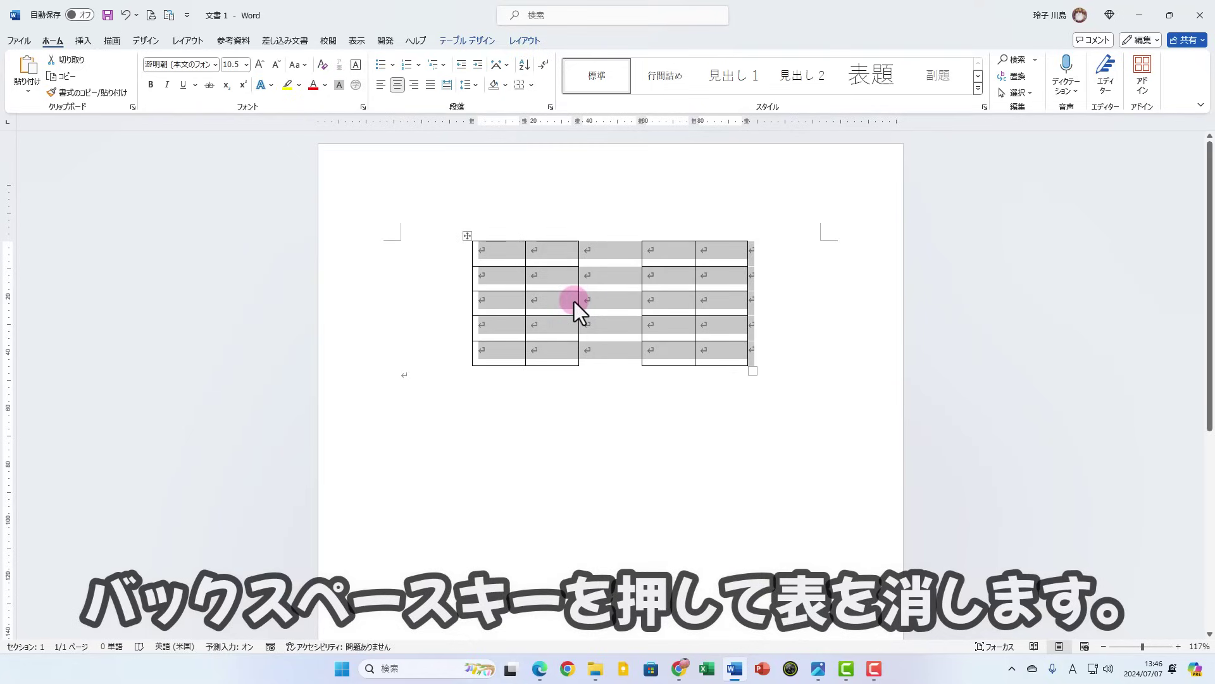
pyautogui.press('BackSpace')
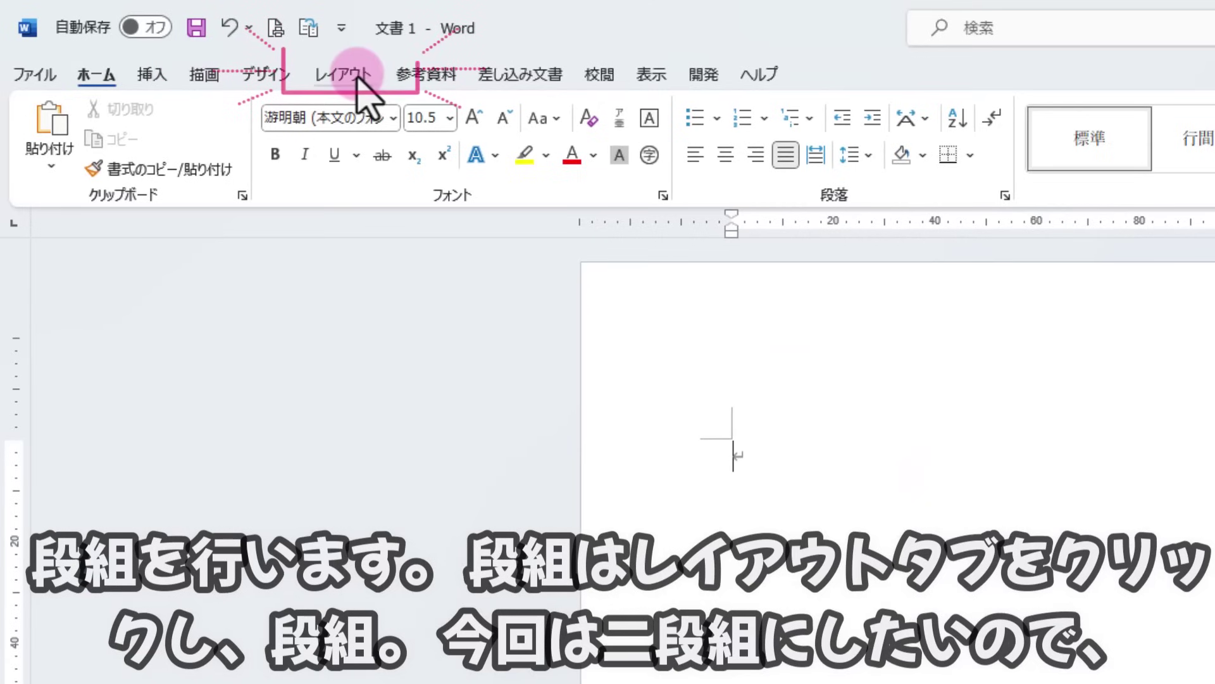
# Set the page layout to two columns.
pyautogui.click(357, 76)
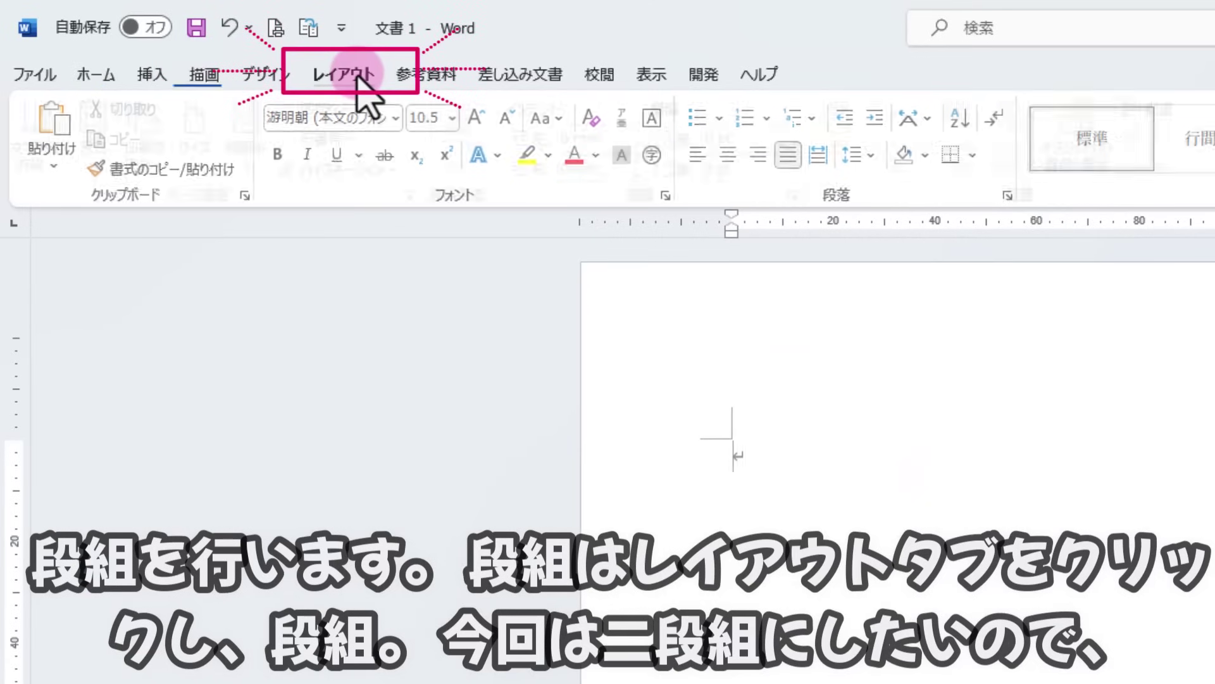
pyautogui.click(259, 140)
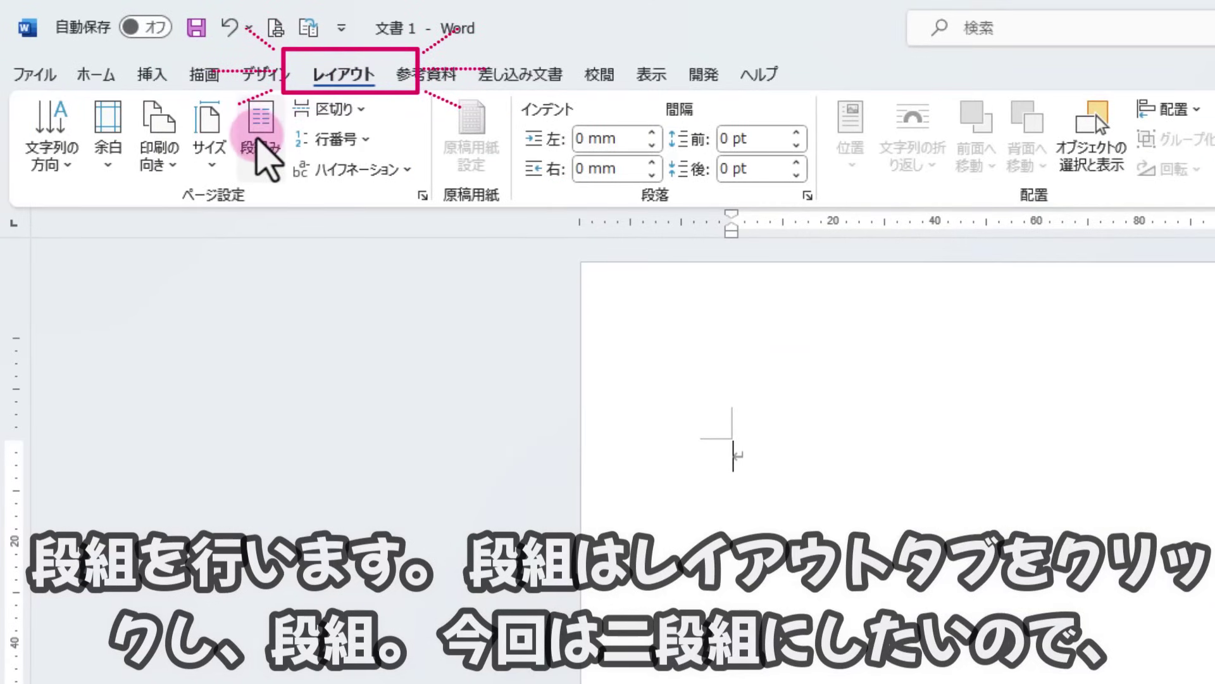
pyautogui.click(259, 151)
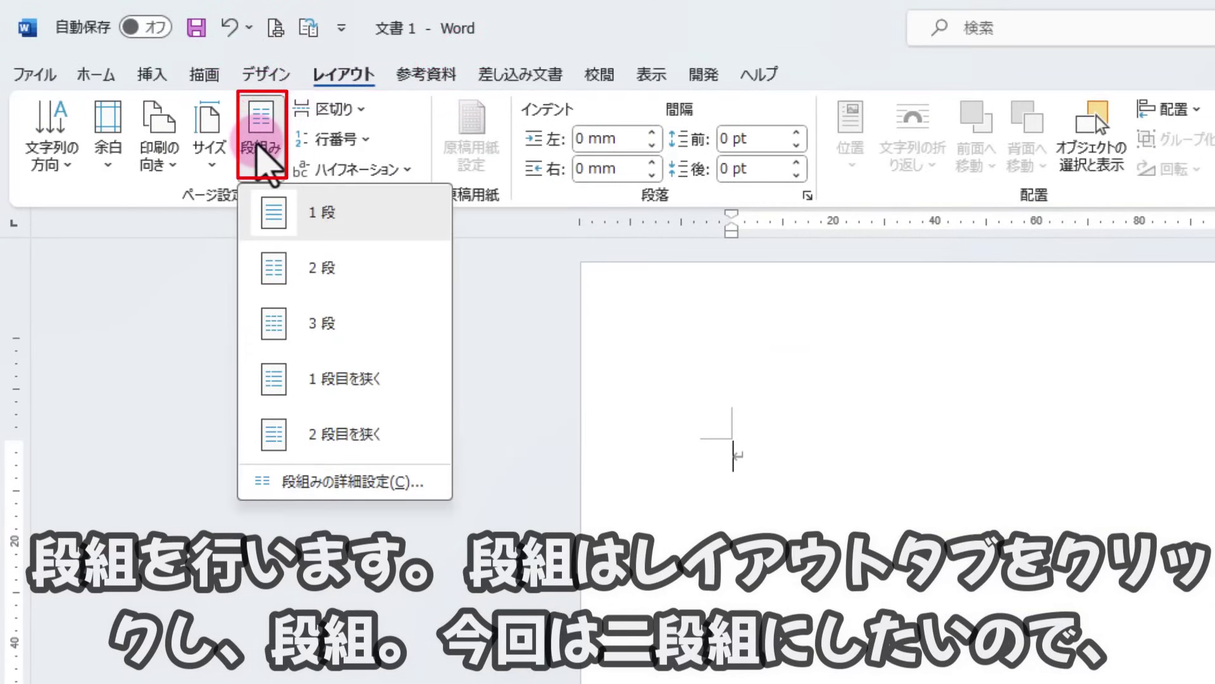
pyautogui.click(326, 269)
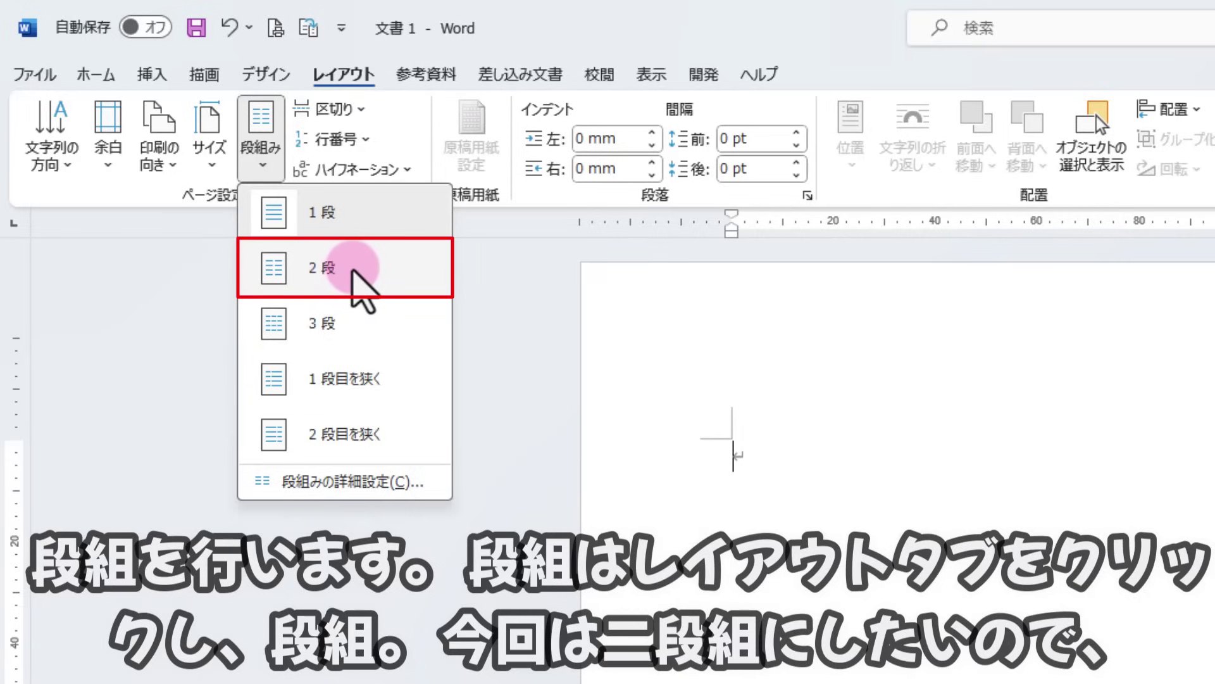
pyautogui.click(353, 269)
# Insert a 4-row, 3-column table and enlarge it so the rows are taller.
pyautogui.click(152, 74)
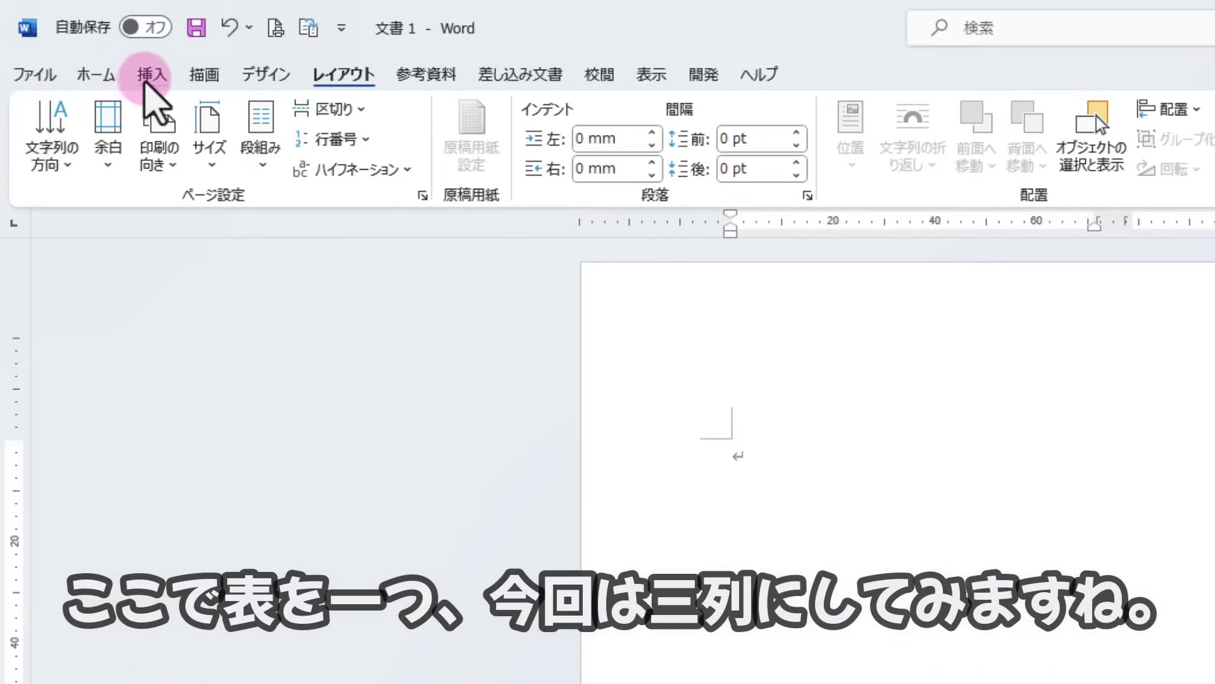
pyautogui.click(216, 137)
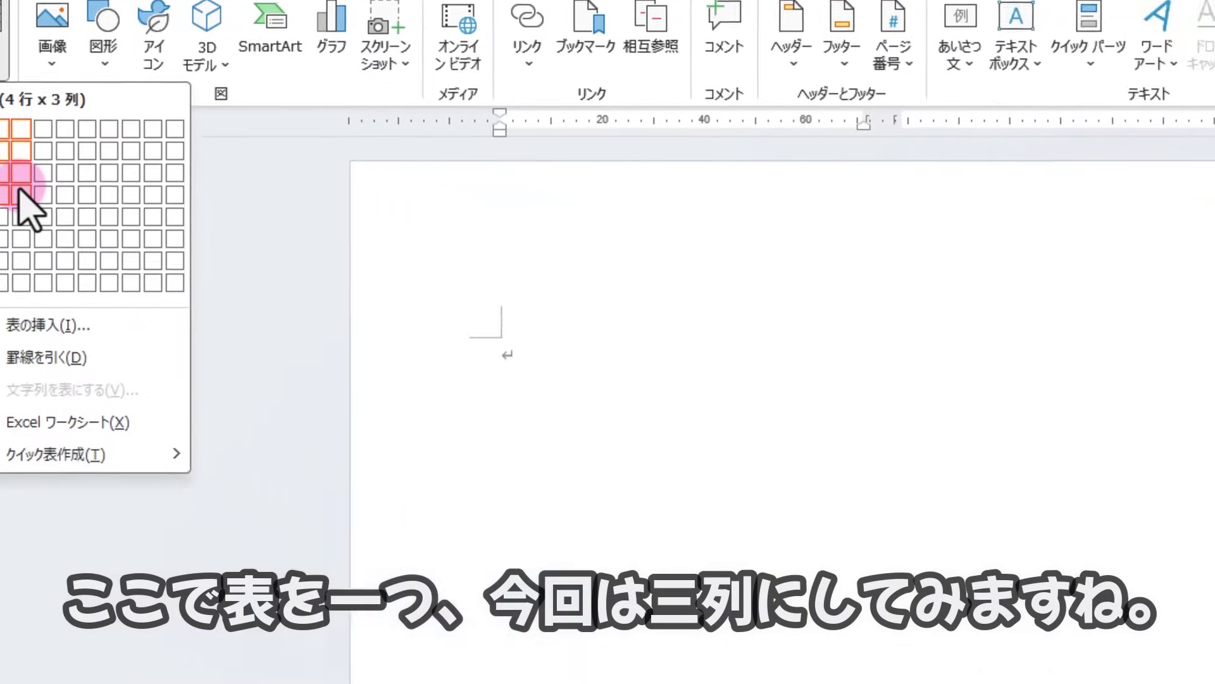
pyautogui.click(252, 295)
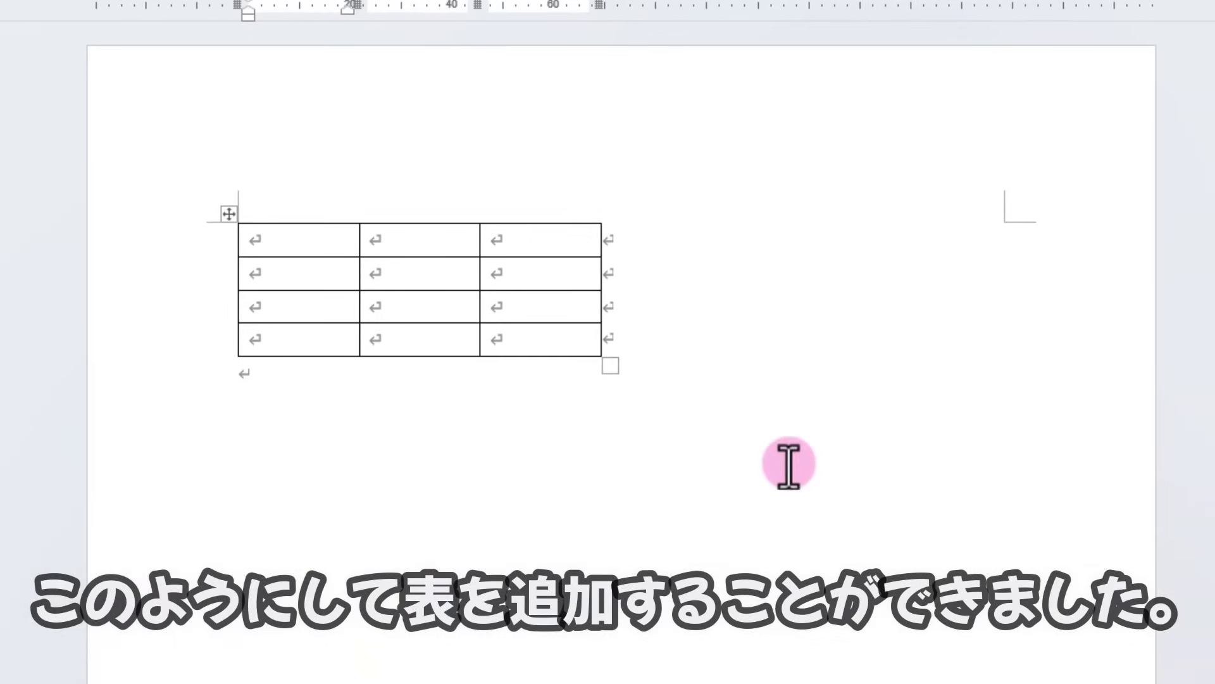
pyautogui.moveTo(611, 366); pyautogui.dragTo(637, 595)
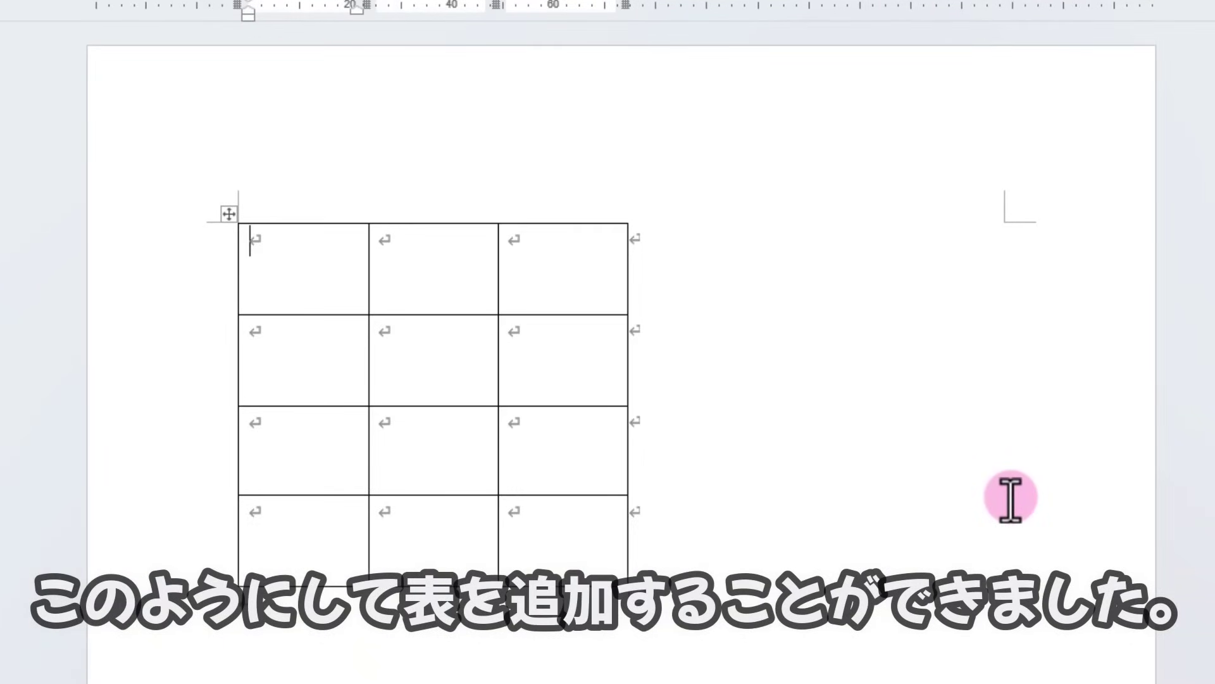
pyautogui.click(241, 603)
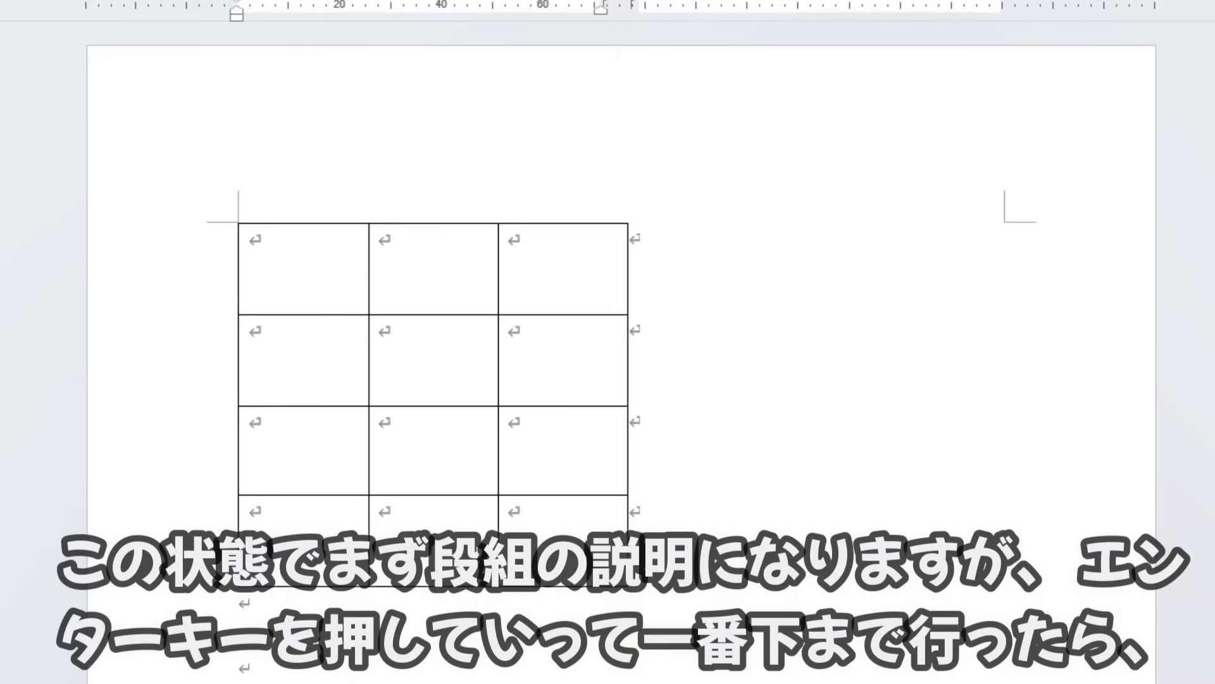
# Add three empty paragraphs below the table, continuing into the second page column.
pyautogui.press('Return')
pyautogui.press('Return')
pyautogui.press('Return')
pyautogui.press('Return')
pyautogui.press('Return')
pyautogui.press('Return')
pyautogui.press('Return')
pyautogui.press('Return')
pyautogui.press('Return')
pyautogui.press('Return')
pyautogui.press('Return')
pyautogui.press('Return')
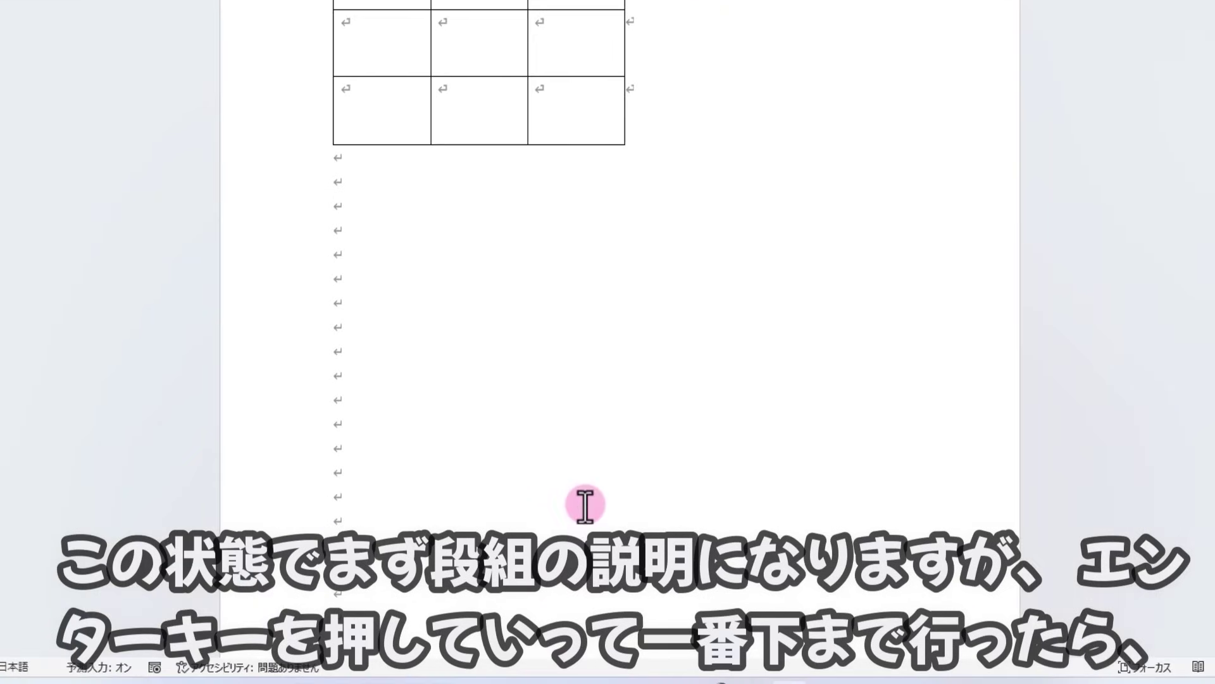
pyautogui.press('Return')
pyautogui.press('Return')
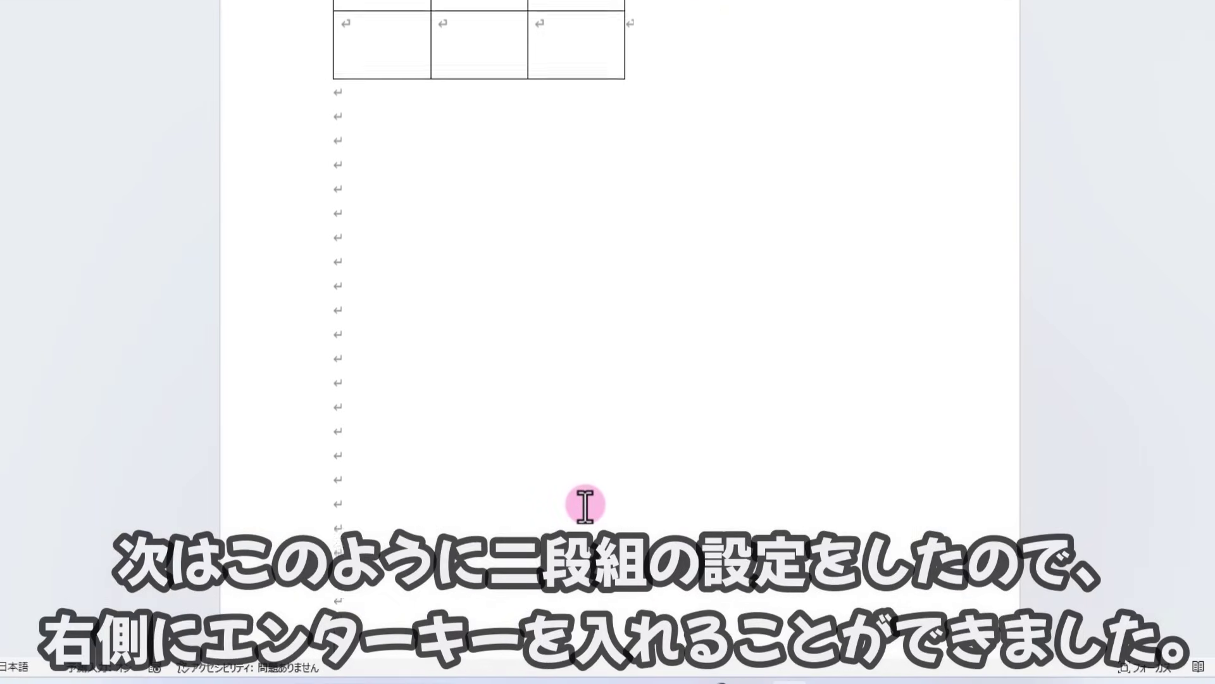
pyautogui.press('Return')
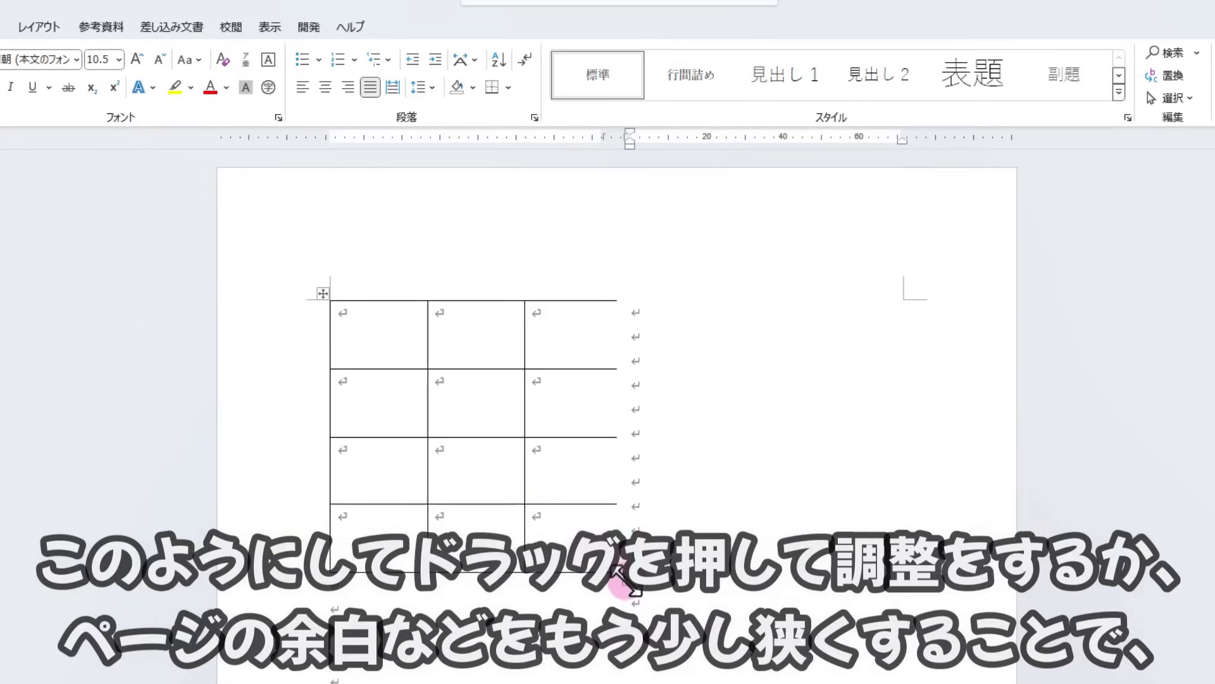
# Try resizing the 3x4 table from its corner, then undo the resize.
pyautogui.moveTo(626, 585); pyautogui.dragTo(603, 586)
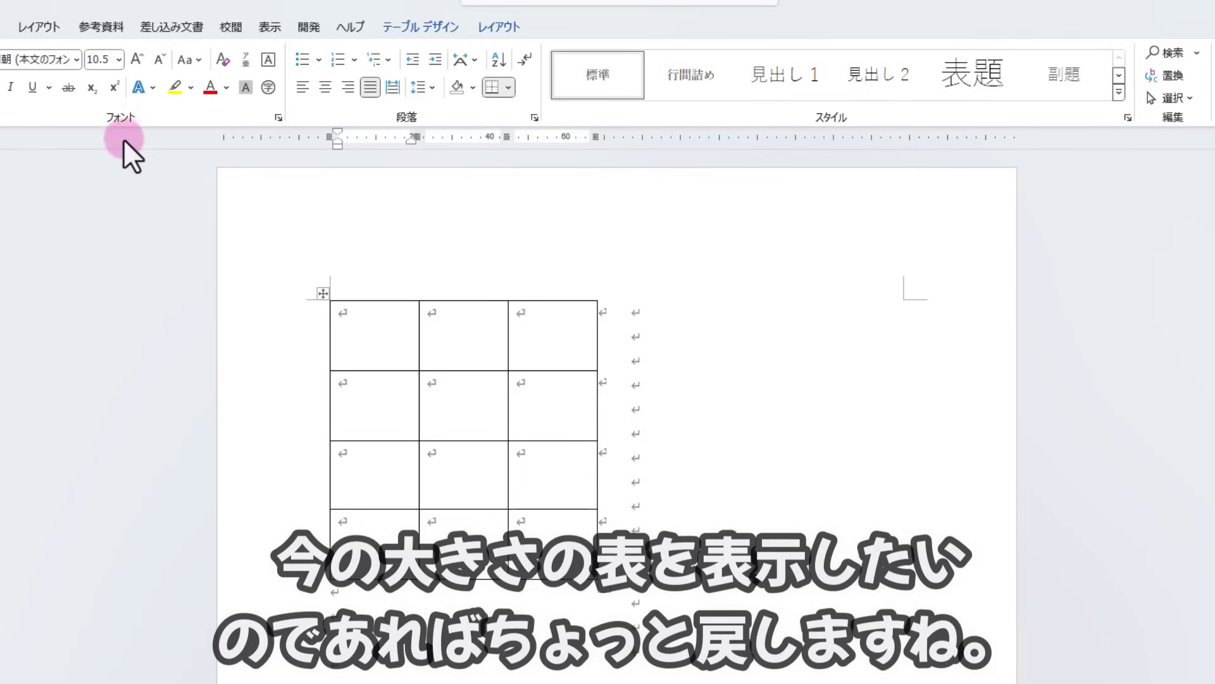
pyautogui.hotkey('ctrl', 'z')
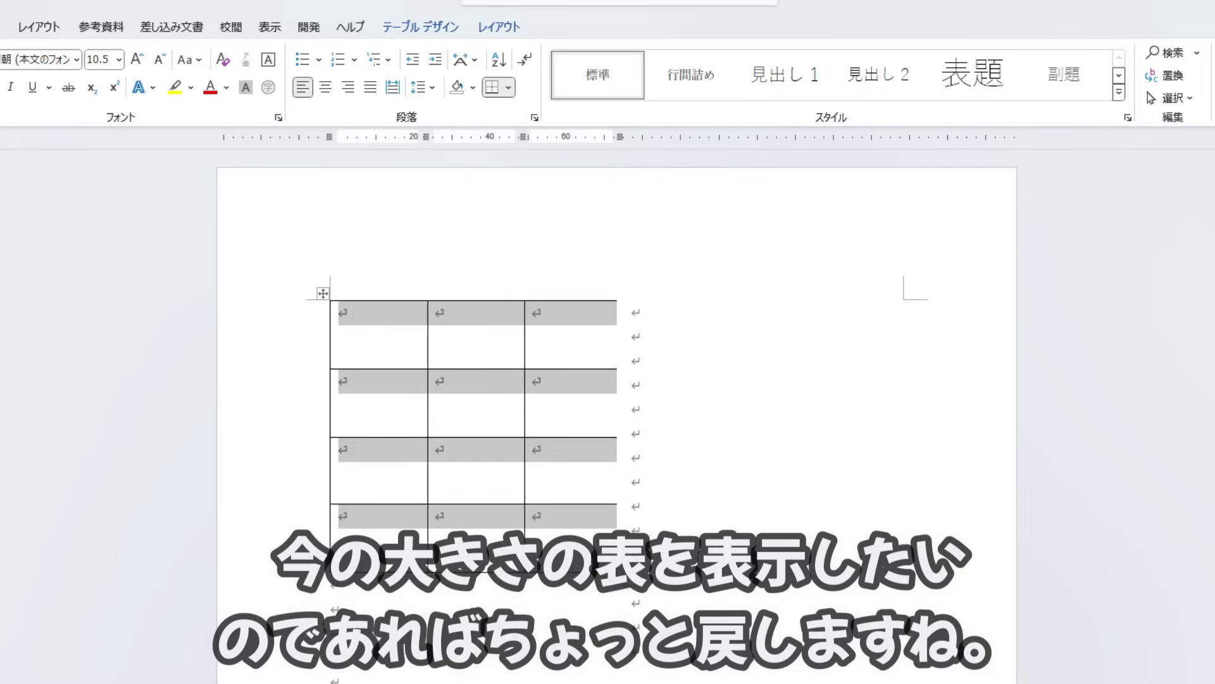
pyautogui.click(697, 231)
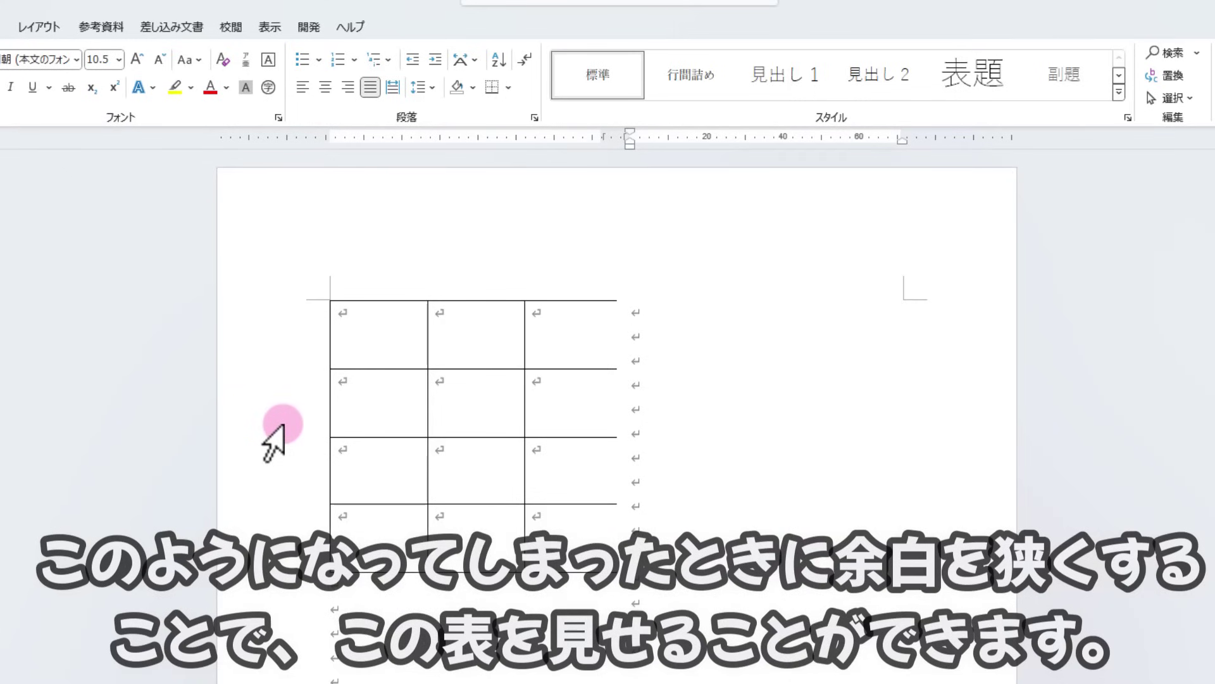
# Apply the やや狭い margins preset (25.4 mm top/bottom, 19.05 mm left/right).
pyautogui.click(37, 27)
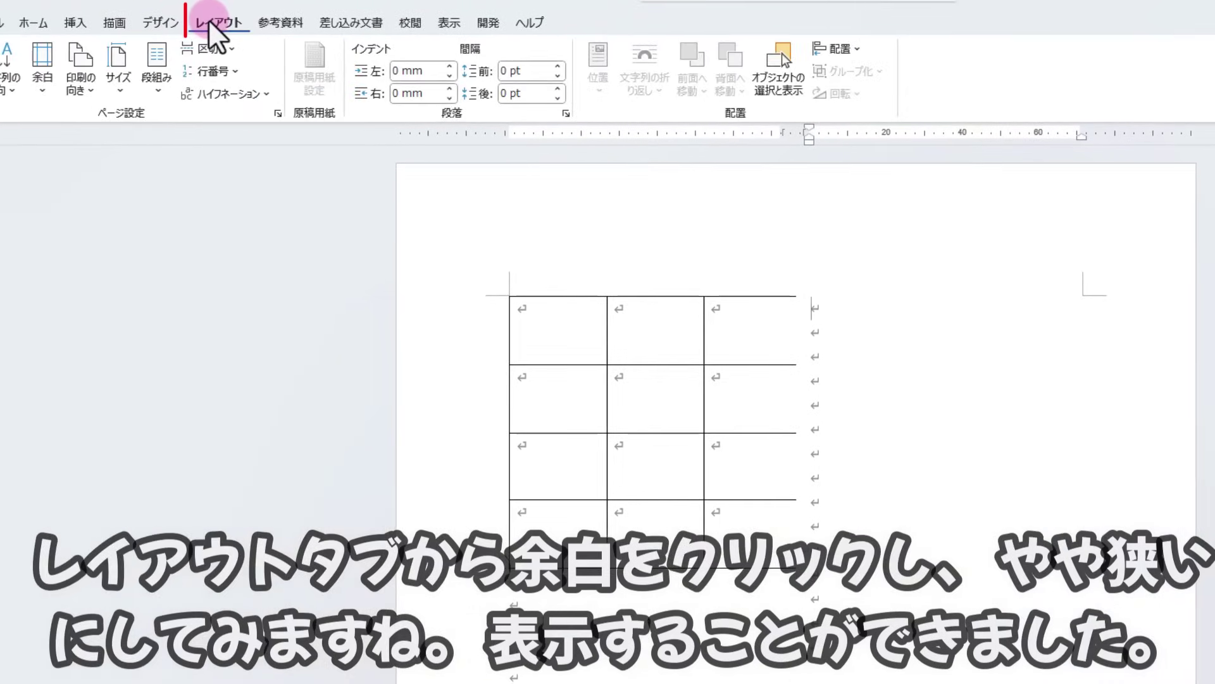
pyautogui.click(39, 78)
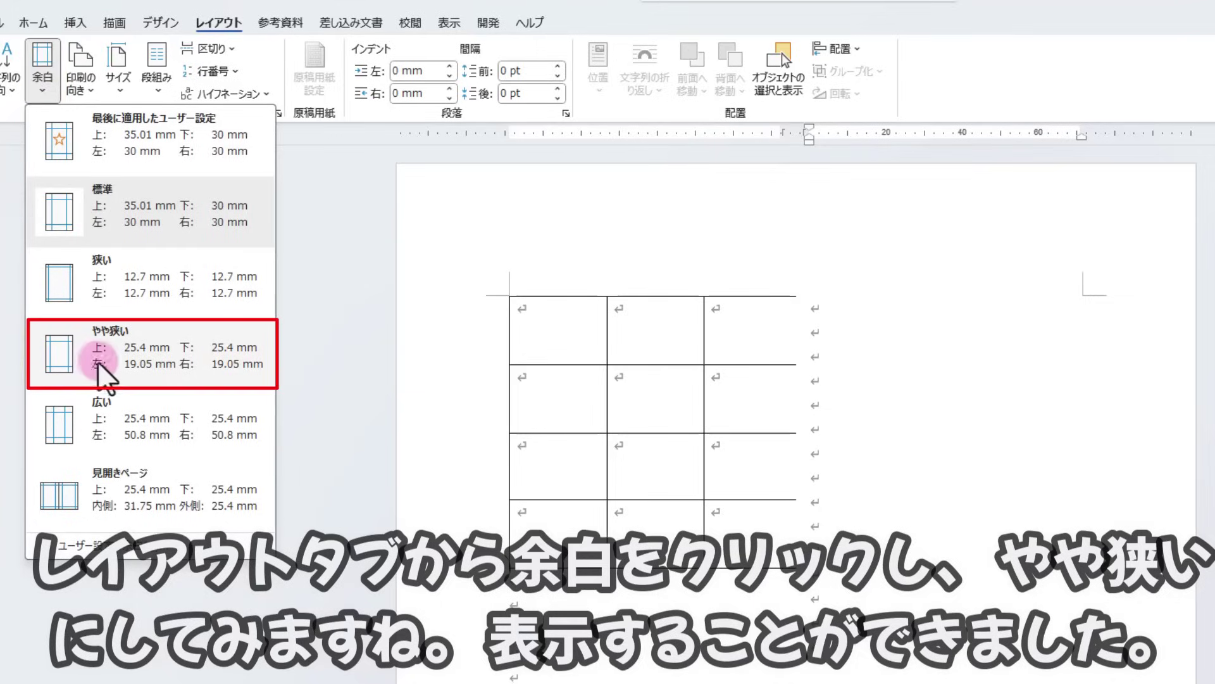
pyautogui.click(39, 348)
pyautogui.scroll(5, 804, 417)
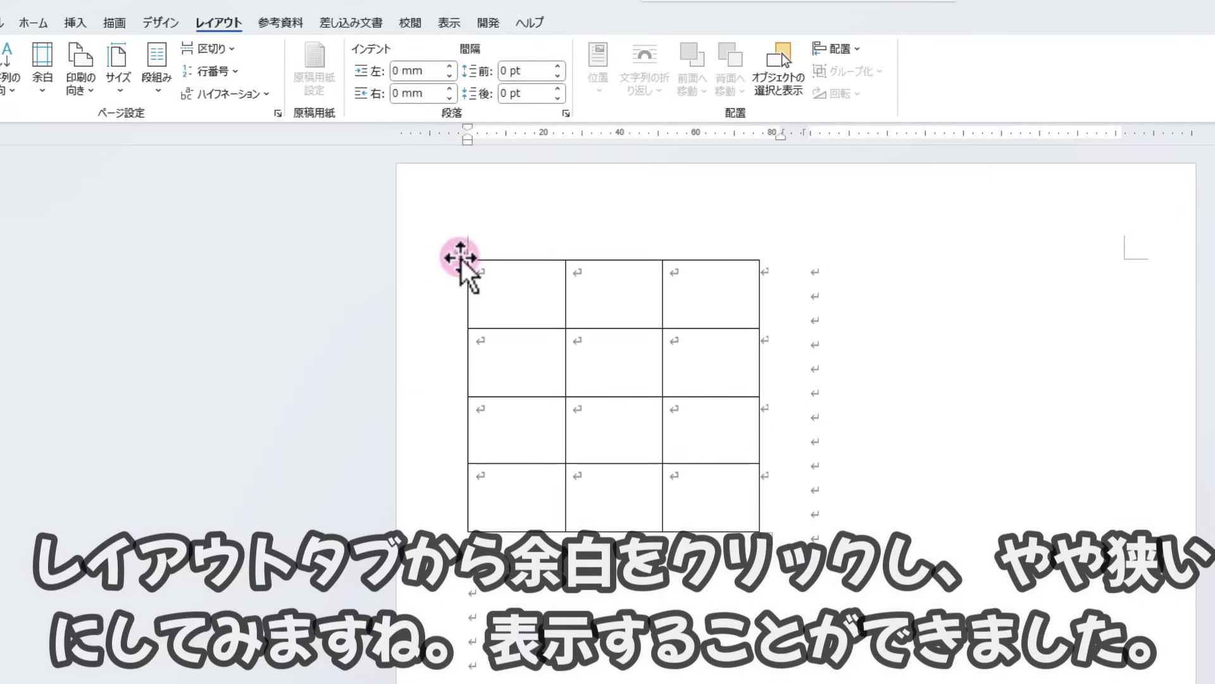
# Centre the 3x4 table in its column.
pyautogui.click(460, 255)
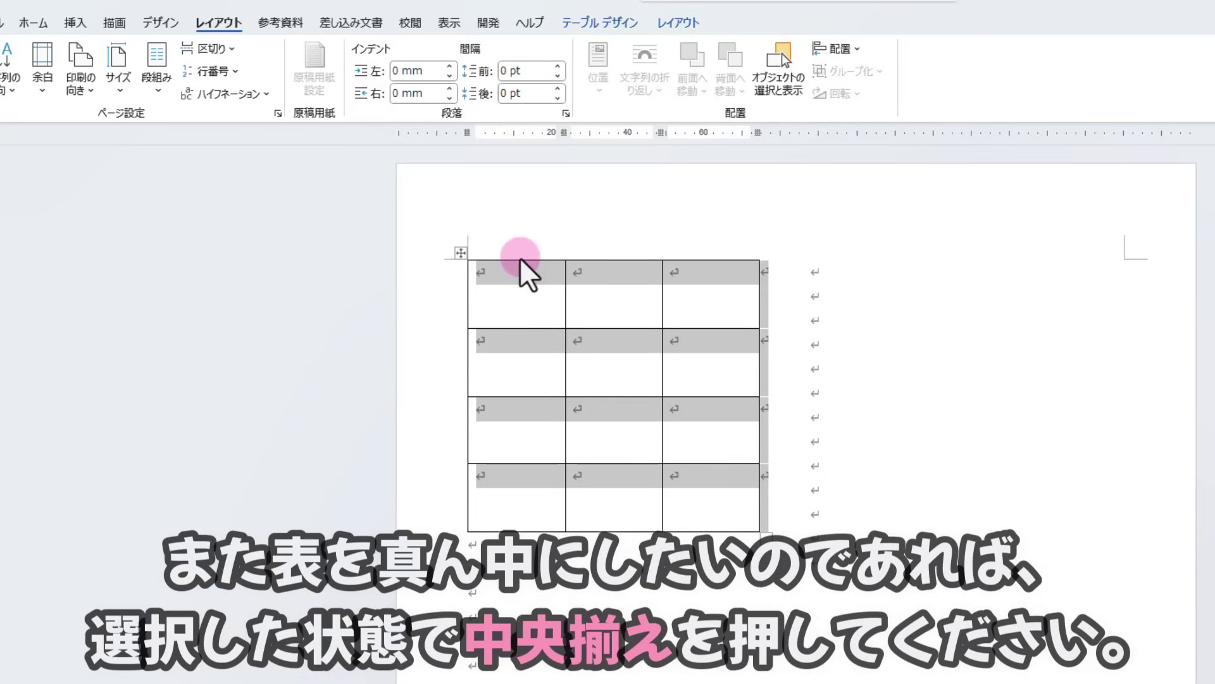
pyautogui.click(39, 19)
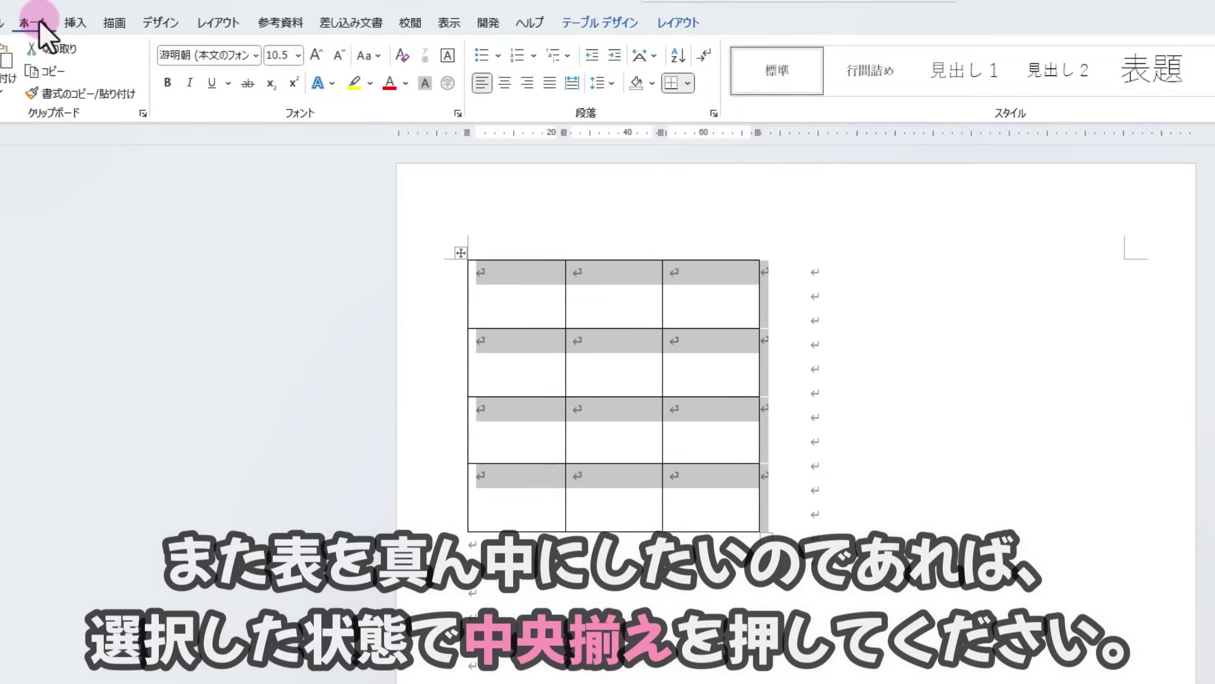
pyautogui.click(506, 81)
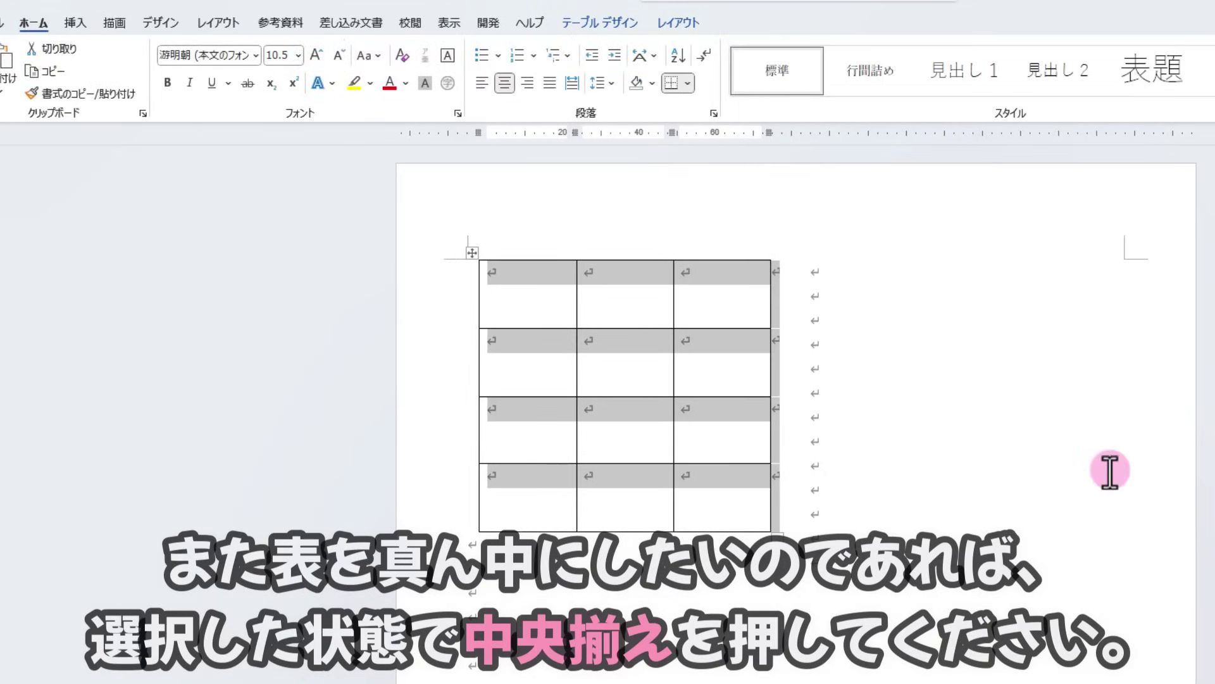
pyautogui.click(1126, 492)
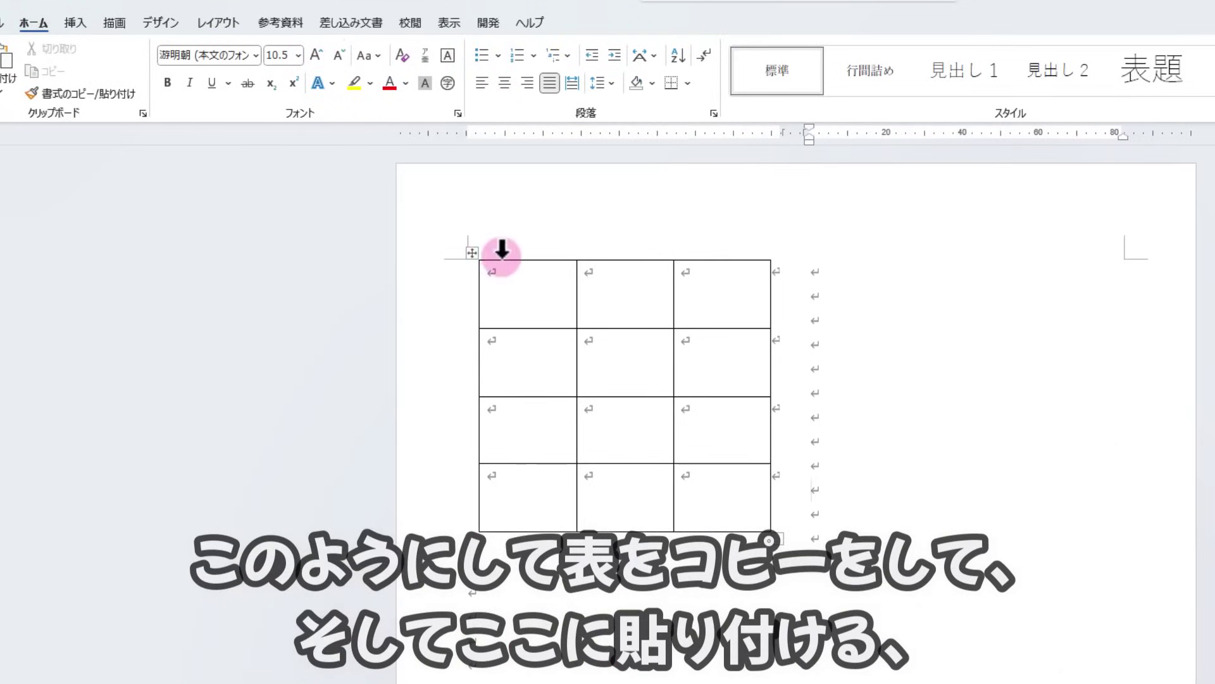
# Copy the table and paste the copy to the right of the original.
pyautogui.click(477, 256)
pyautogui.click(42, 71)
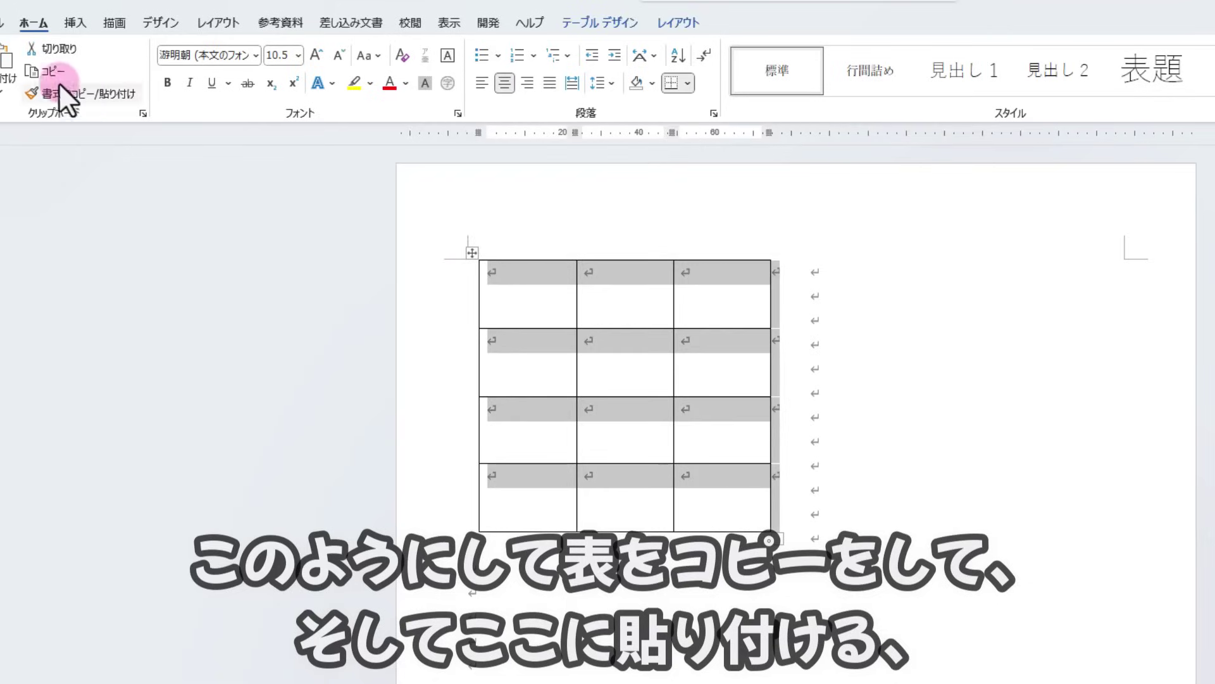
pyautogui.click(836, 269)
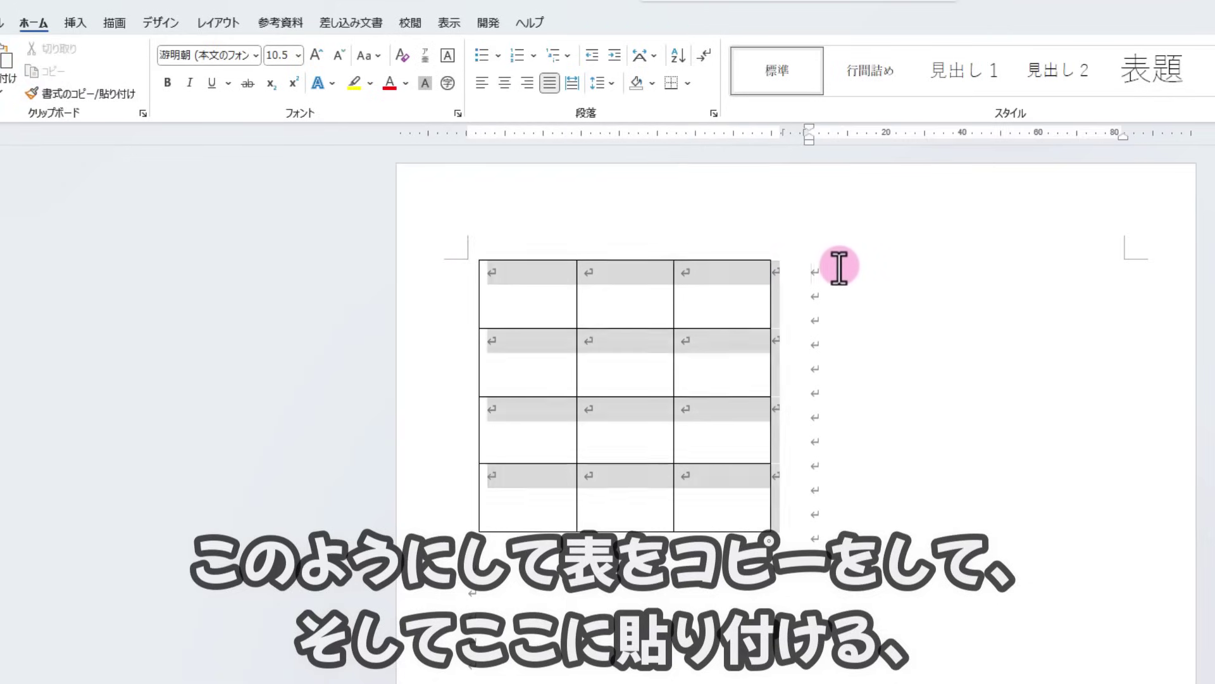
pyautogui.hotkey('ctrl', 'v')
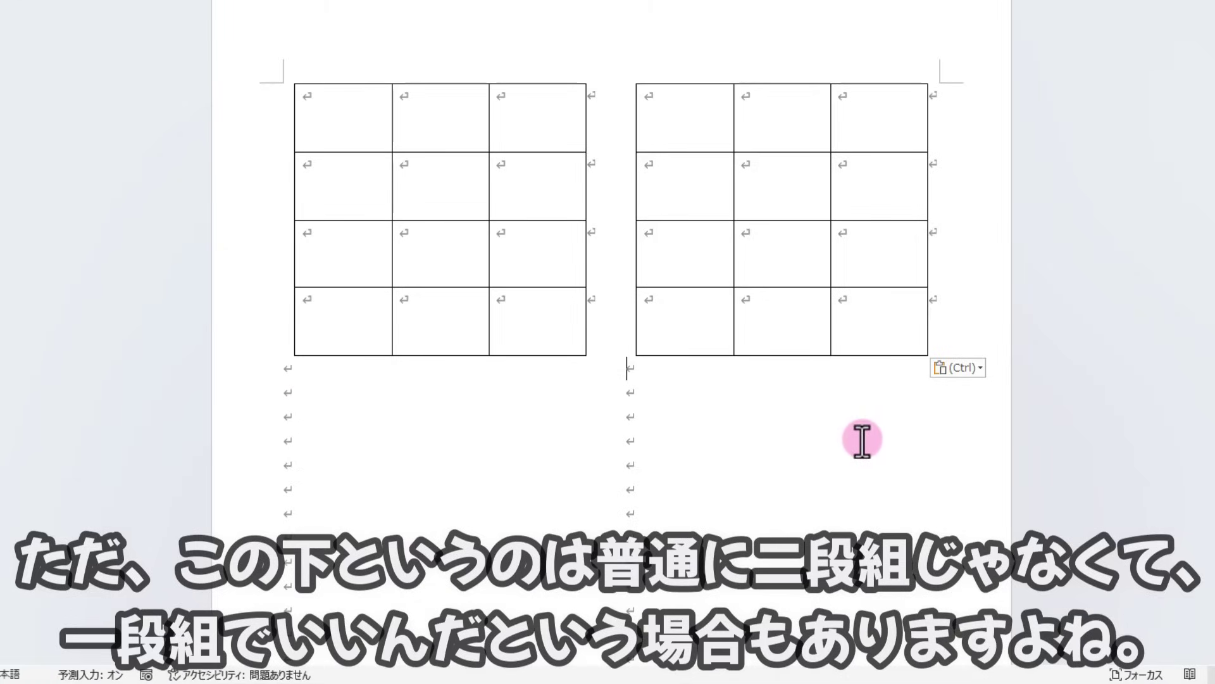
# Delete the pasted right-hand table copy, leaving the lone 3-column, 4-row table.
pyautogui.click(631, 76)
pyautogui.press('BackSpace')
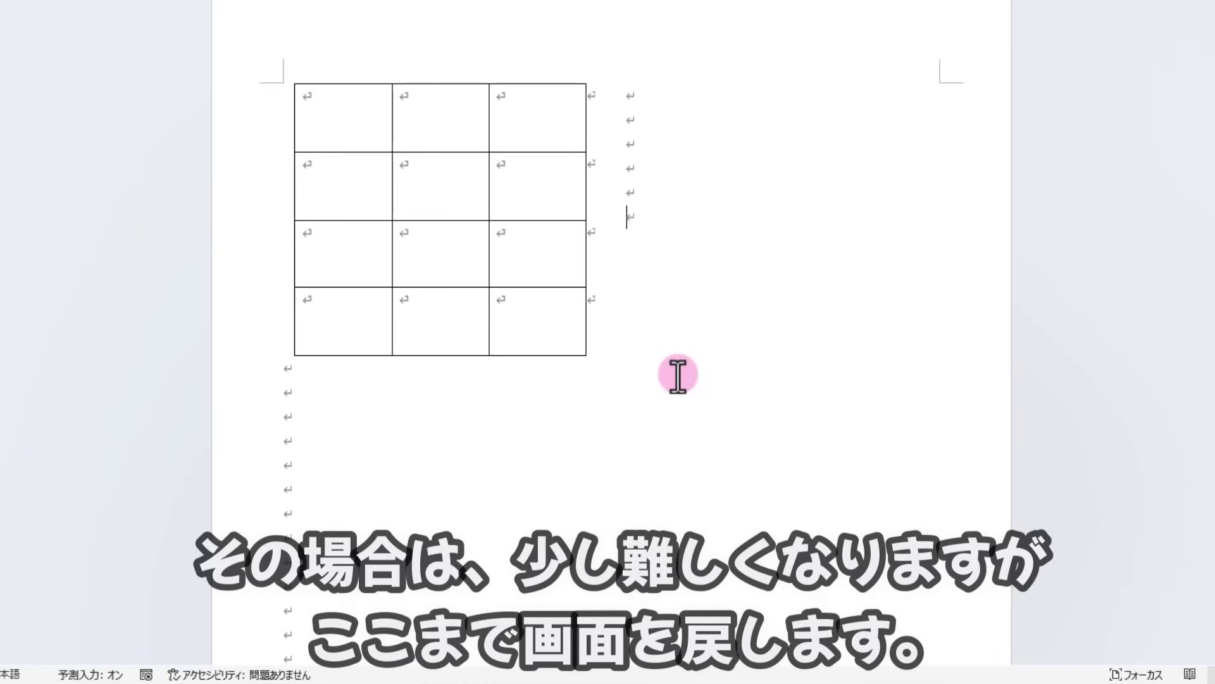
pyautogui.scroll(-3, 678, 375)
pyautogui.scroll(-3, 678, 375)
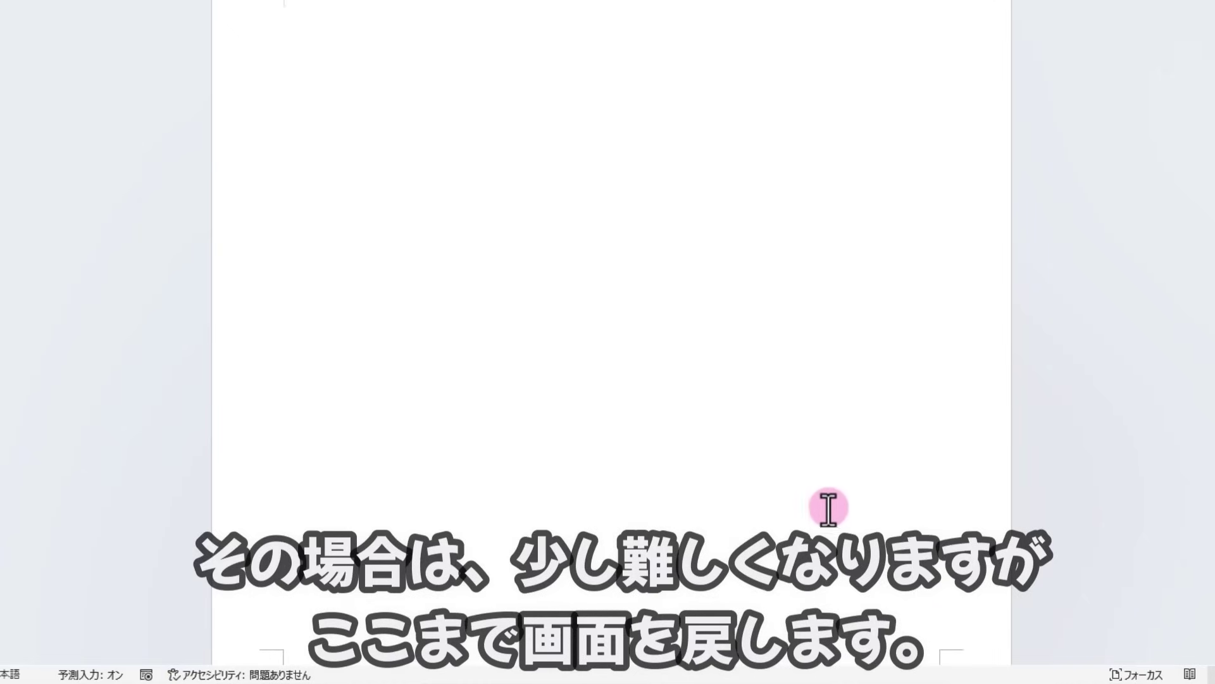
pyautogui.scroll(1, 562, 488)
pyautogui.scroll(4, 477, 293)
pyautogui.scroll(2, 687, 295)
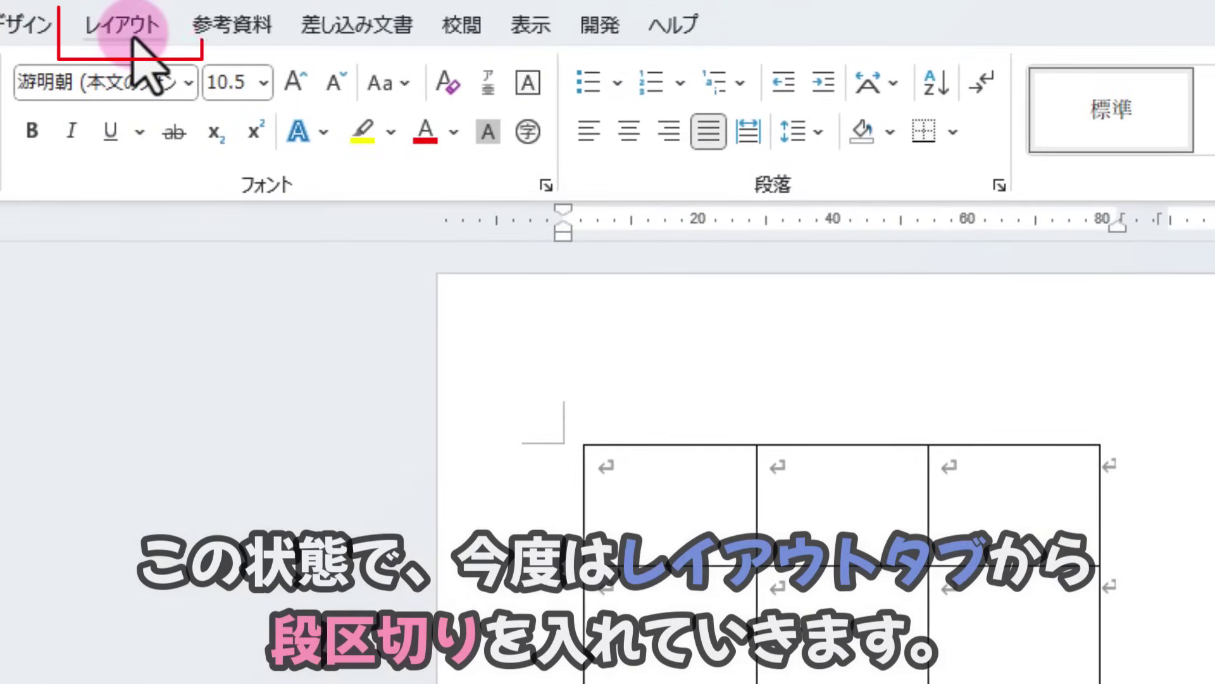
# Insert a column break after the original table to start a second column.
pyautogui.click(135, 32)
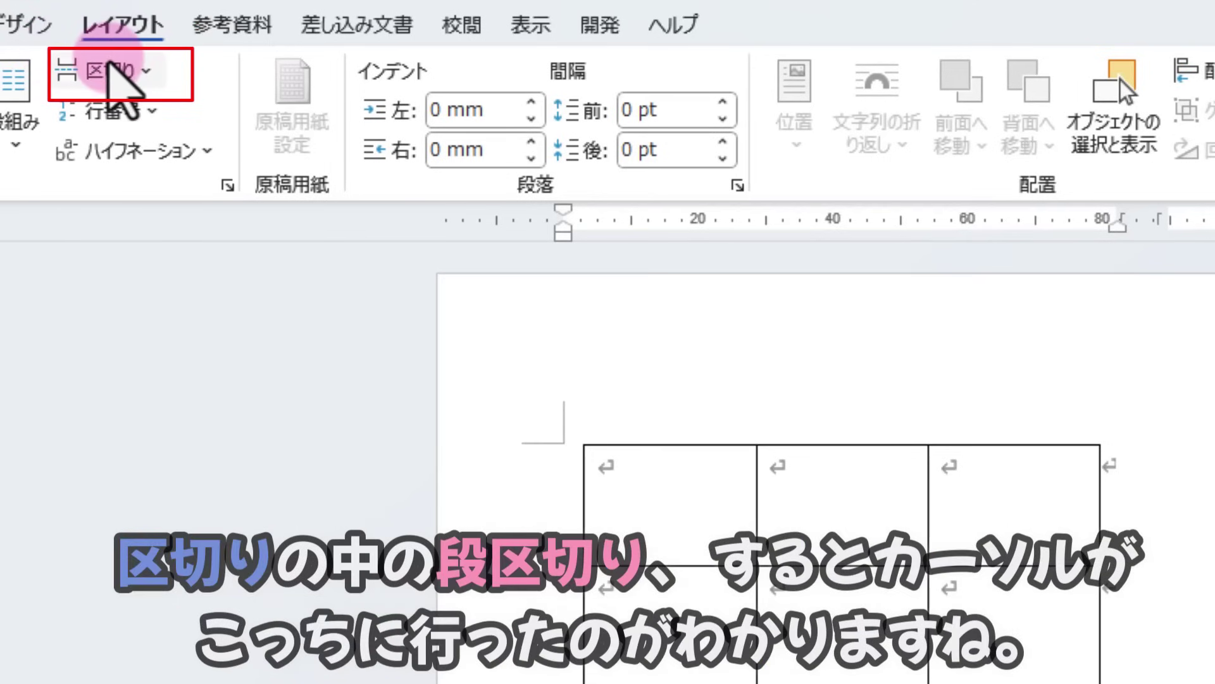
pyautogui.click(109, 66)
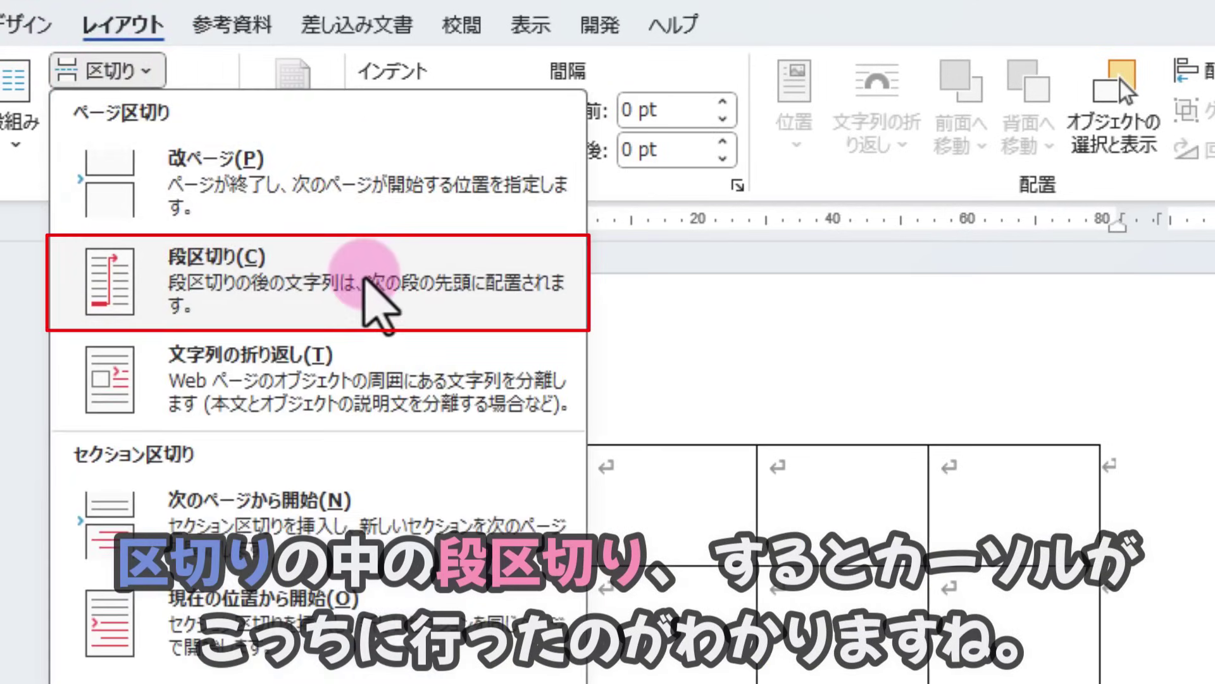
pyautogui.click(374, 298)
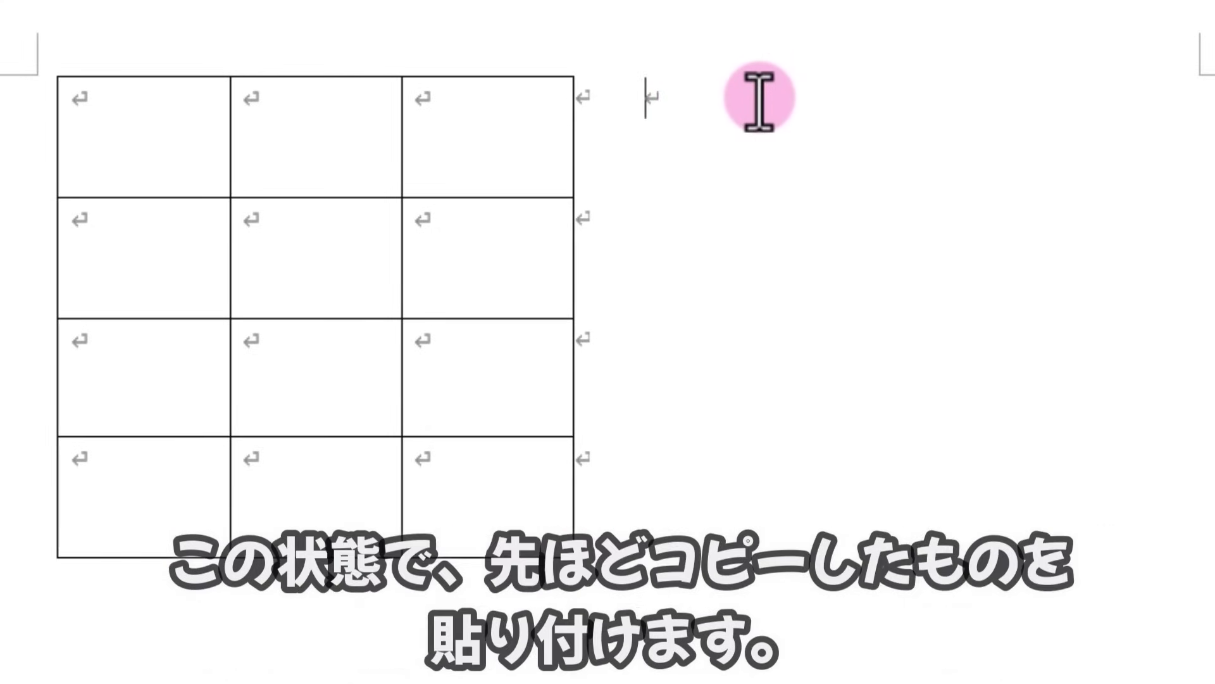
# Paste the table copy into the second column and add a continuous section break.
pyautogui.click(53, 69)
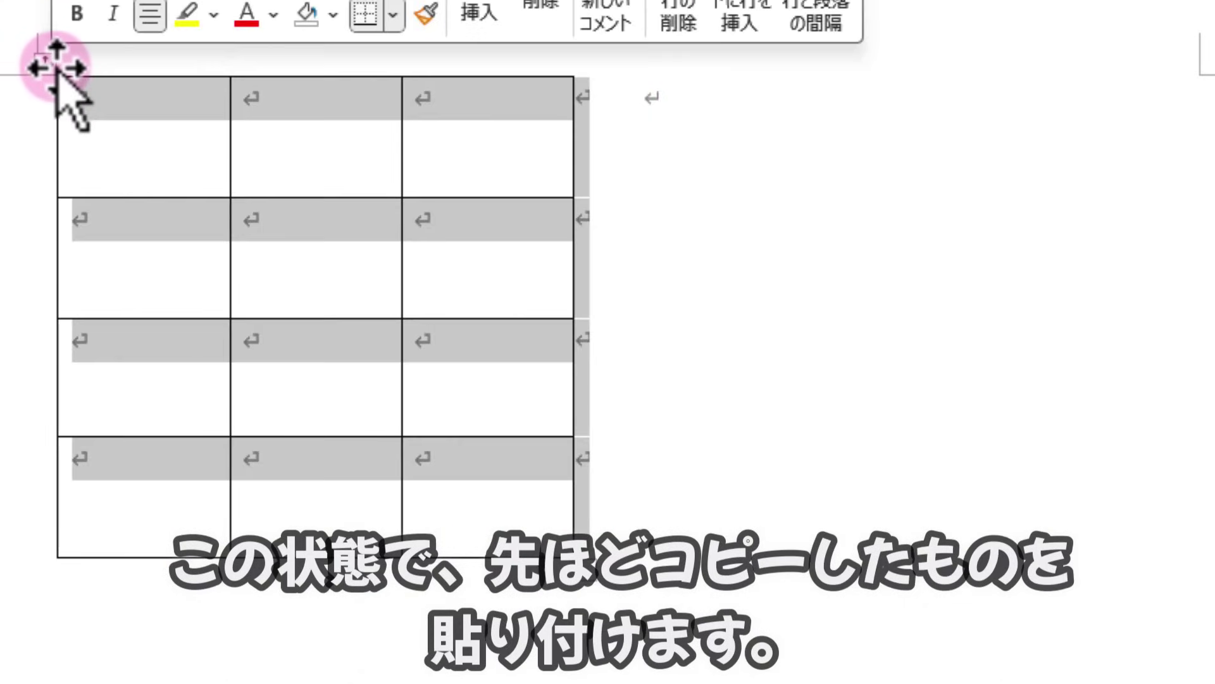
pyautogui.click(662, 93)
pyautogui.hotkey('ctrl', 'v')
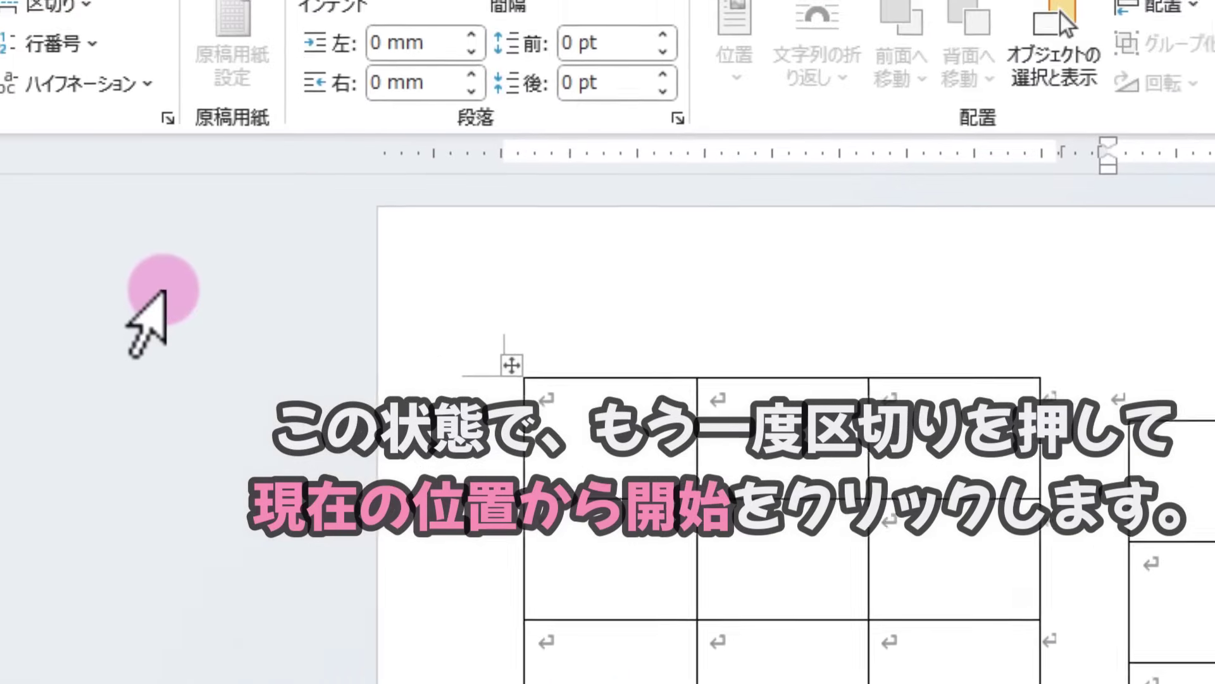
pyautogui.click(57, 5)
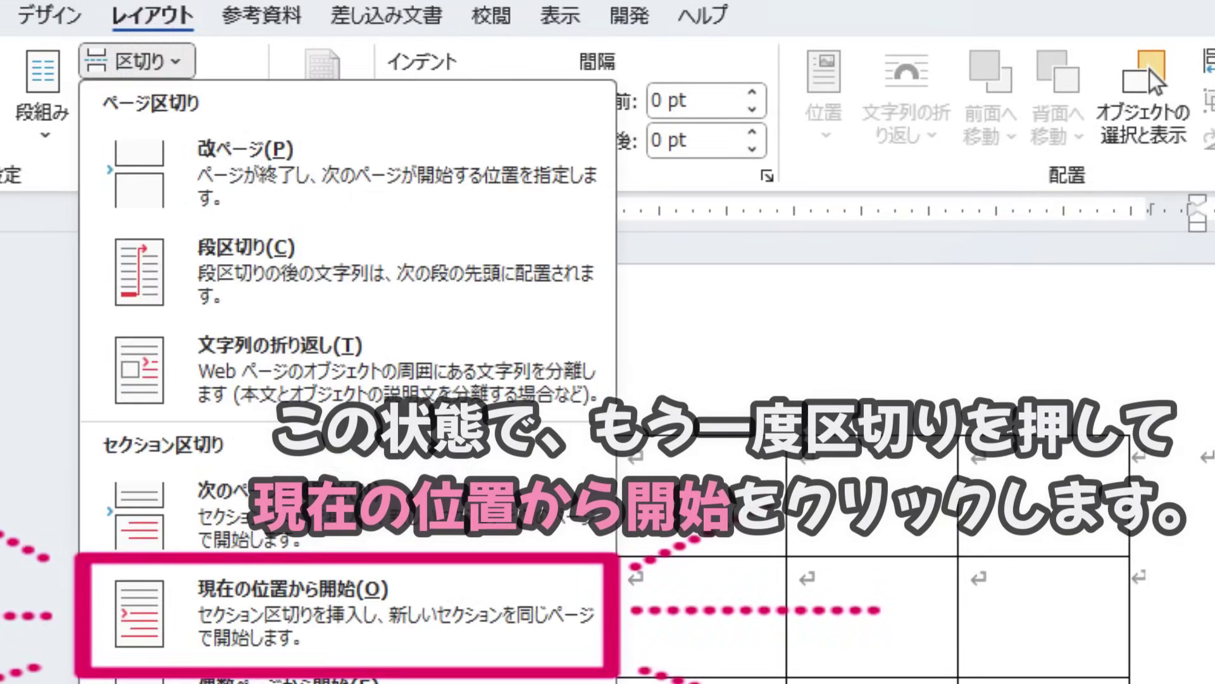
pyautogui.click(458, 598)
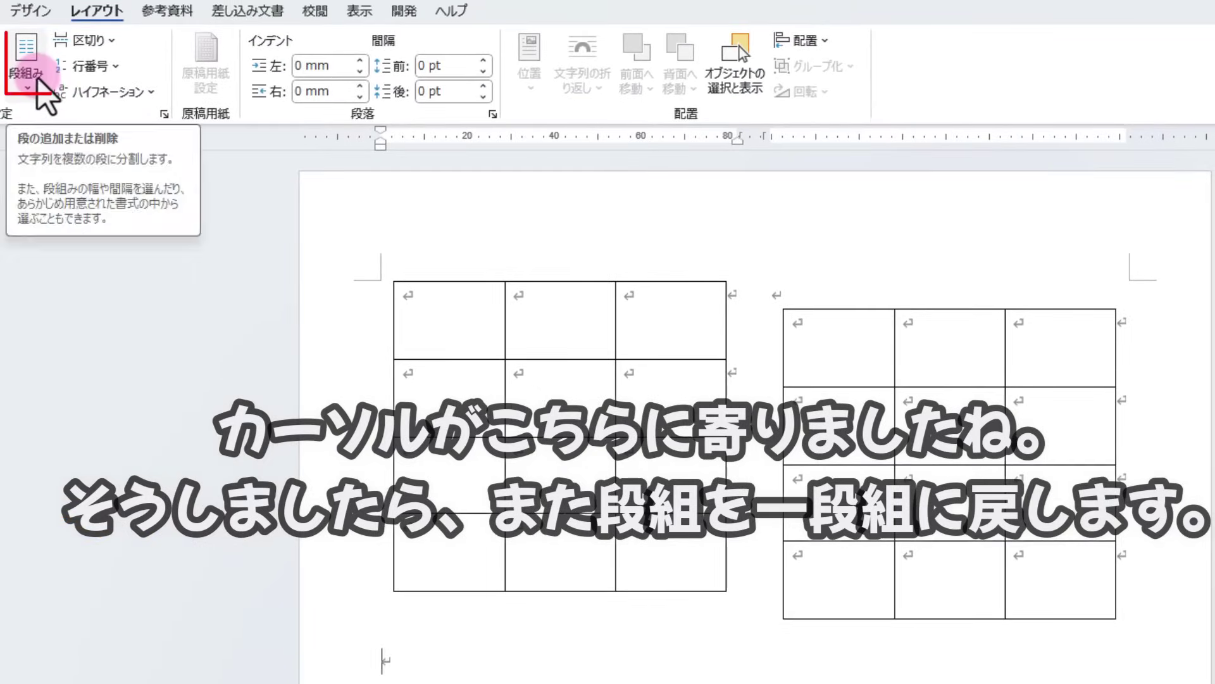
# Set following text to one column, add a column to the right table, and remove its blank line above.
pyautogui.click(39, 83)
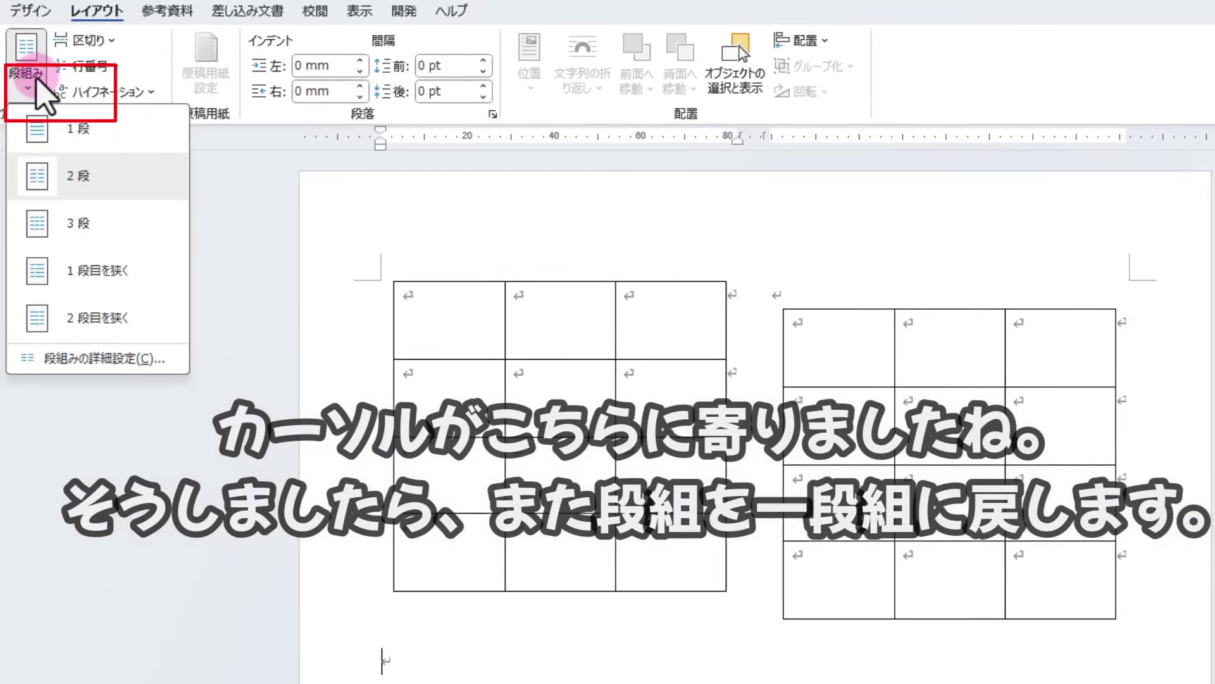
pyautogui.click(121, 136)
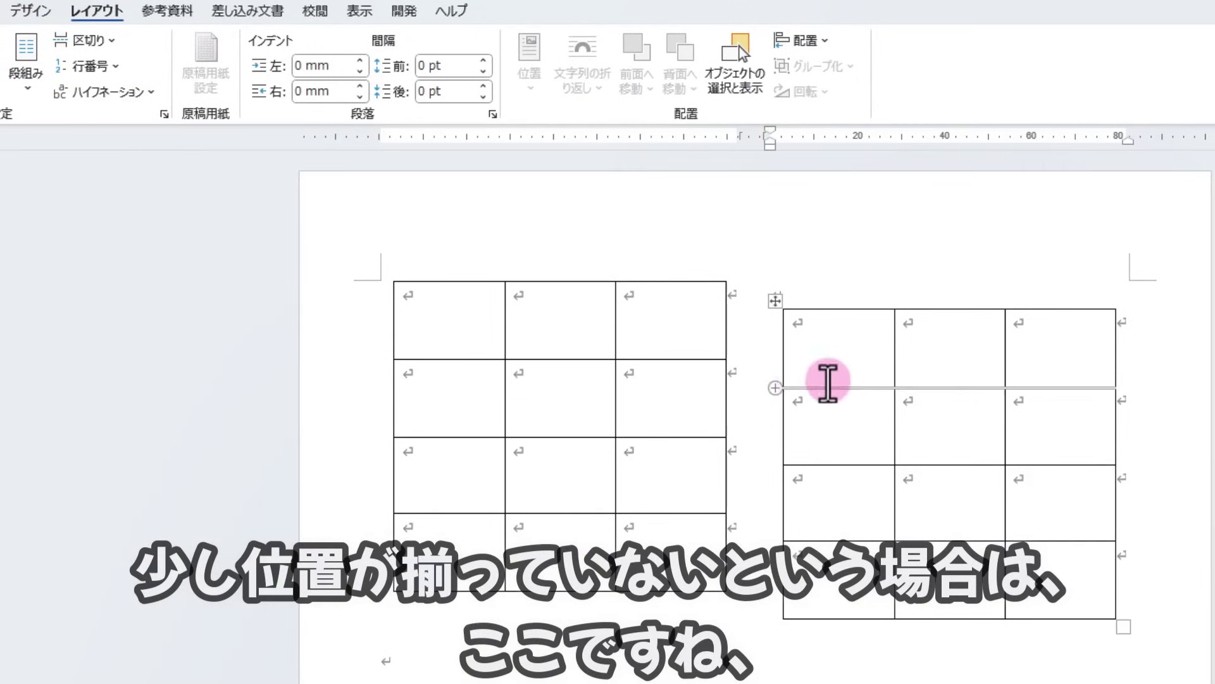
pyautogui.click(893, 302)
pyautogui.click(823, 295)
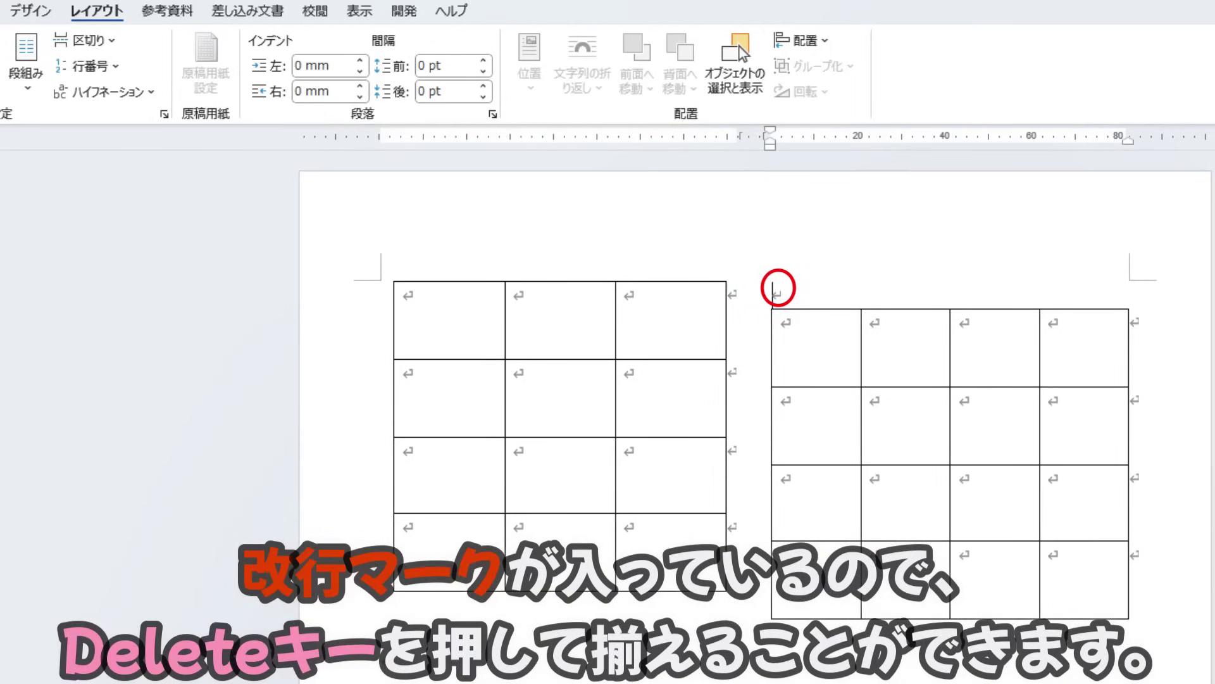
pyautogui.press('Delete')
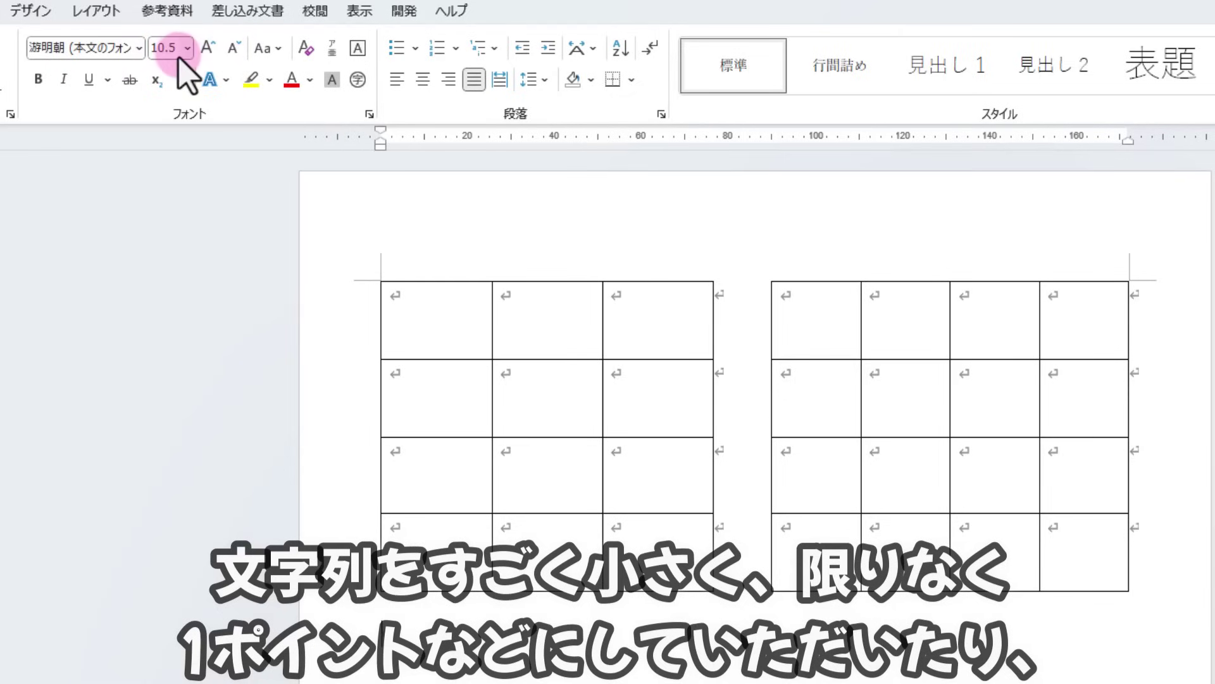
pyautogui.click(548, 89)
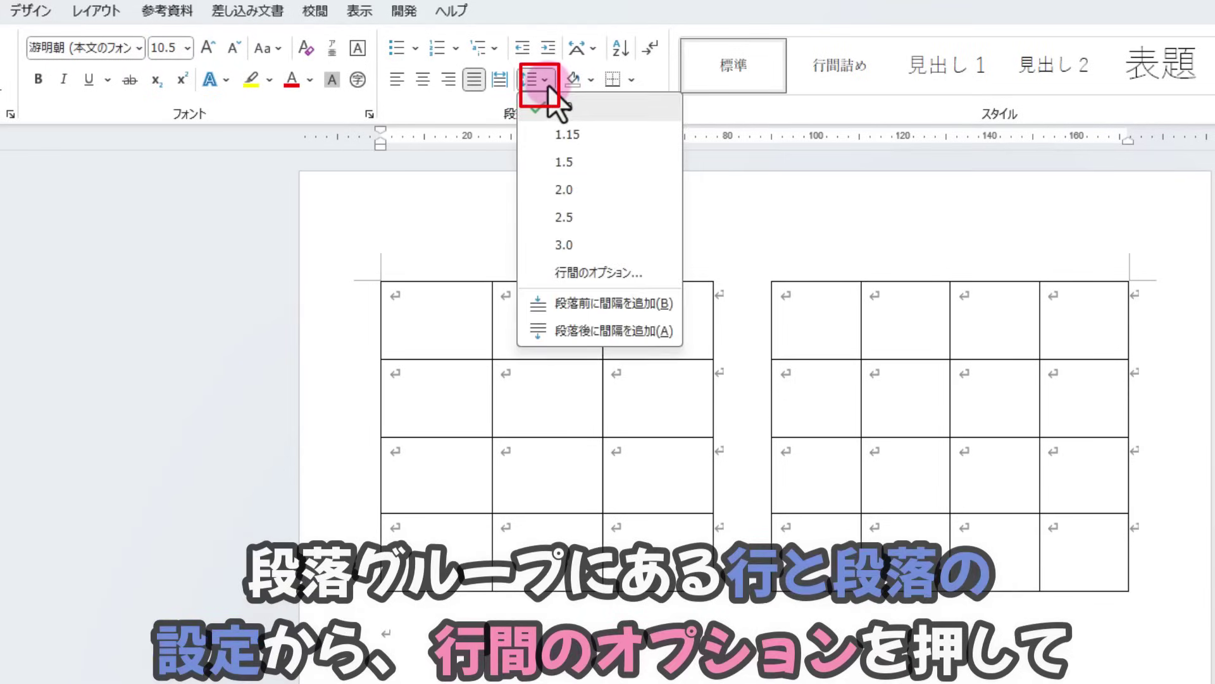
pyautogui.click(633, 272)
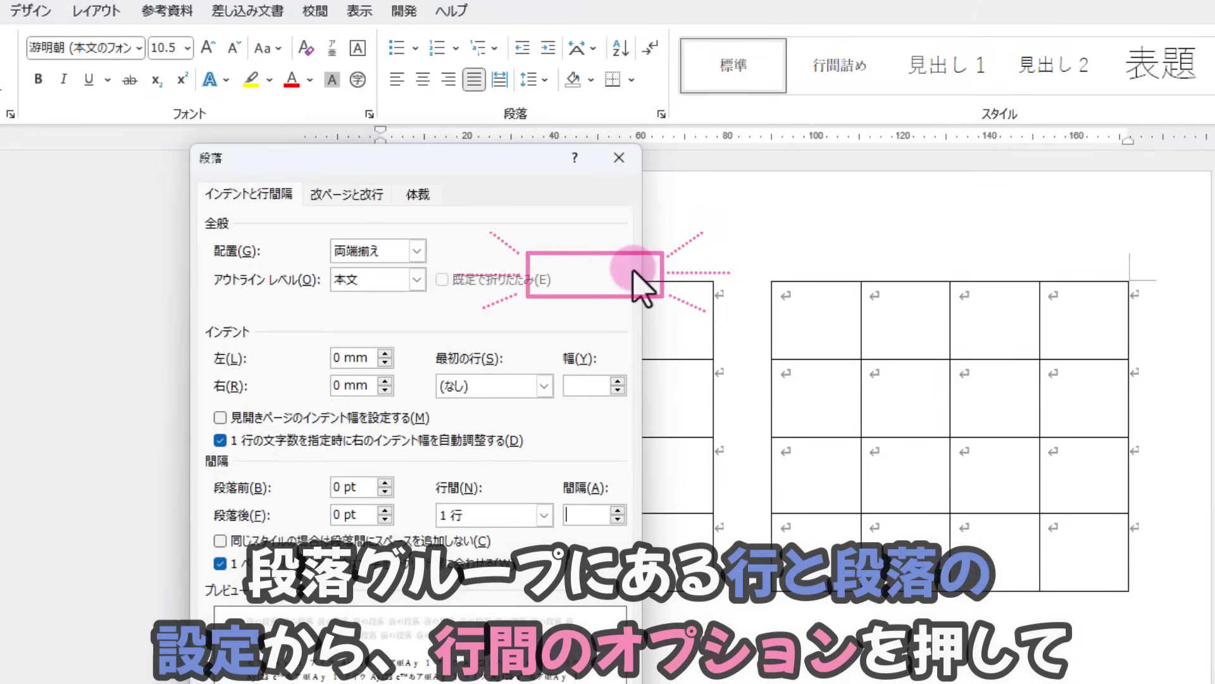
pyautogui.click(220, 563)
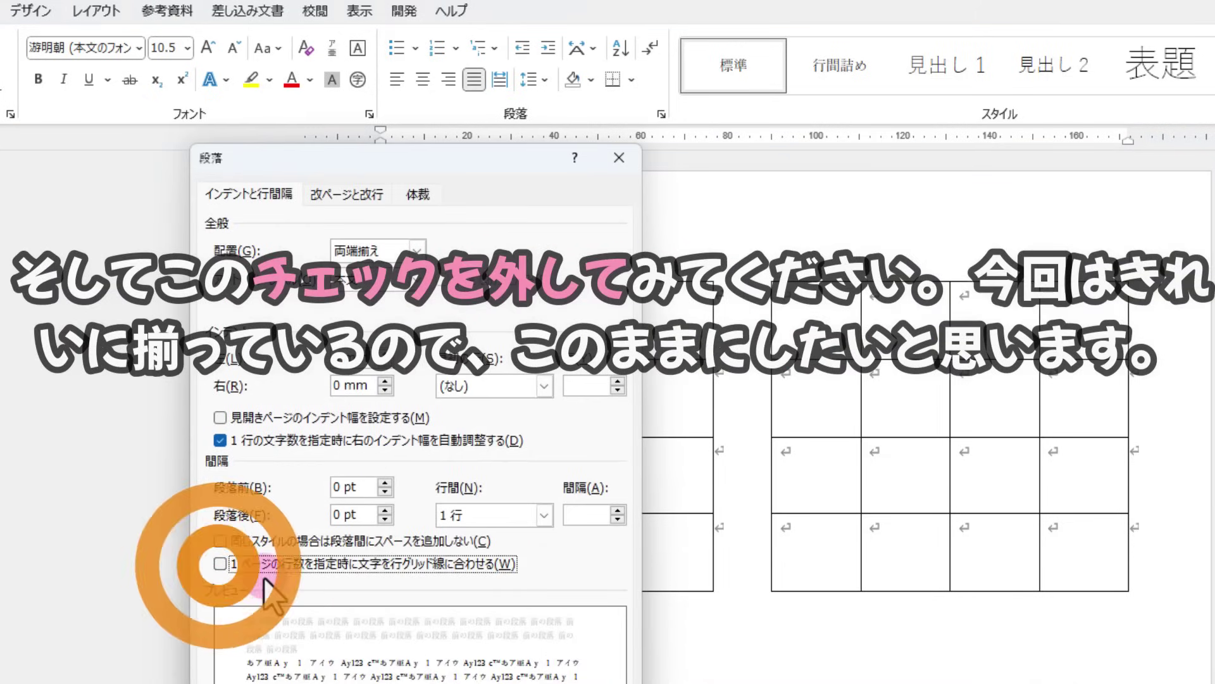
pyautogui.click(619, 158)
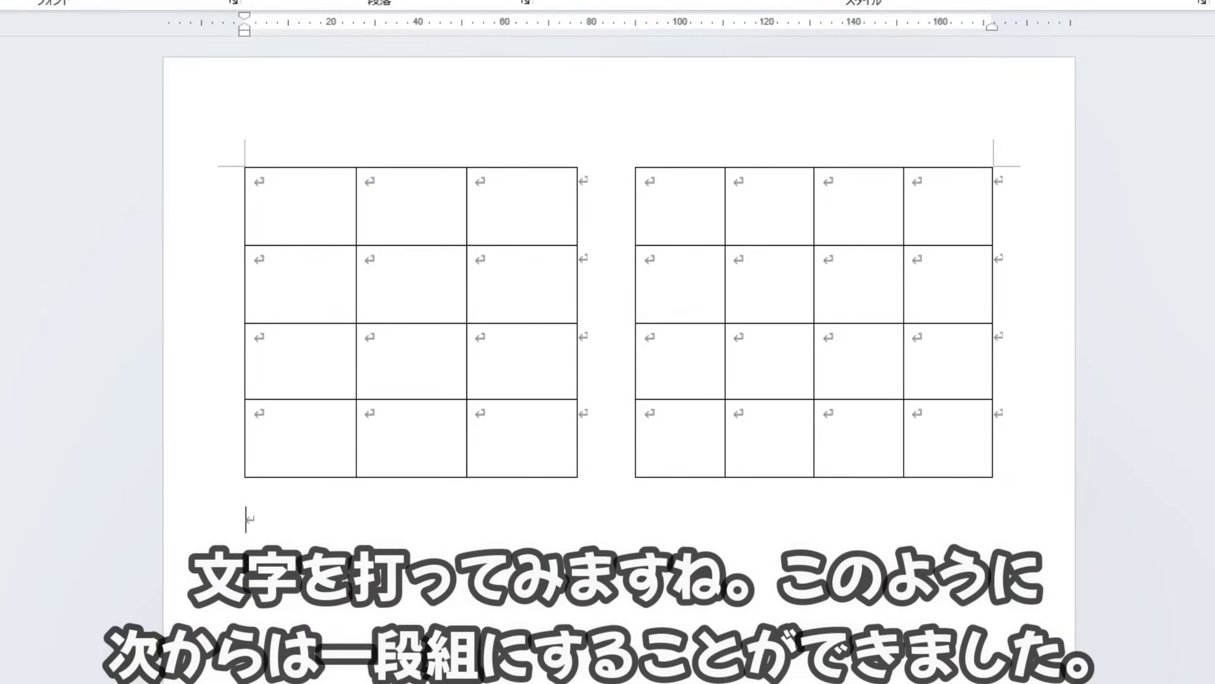
# Finish the row of あ text, then add empty paragraphs after its two lines.
pyautogui.write('あaaaaaaa')
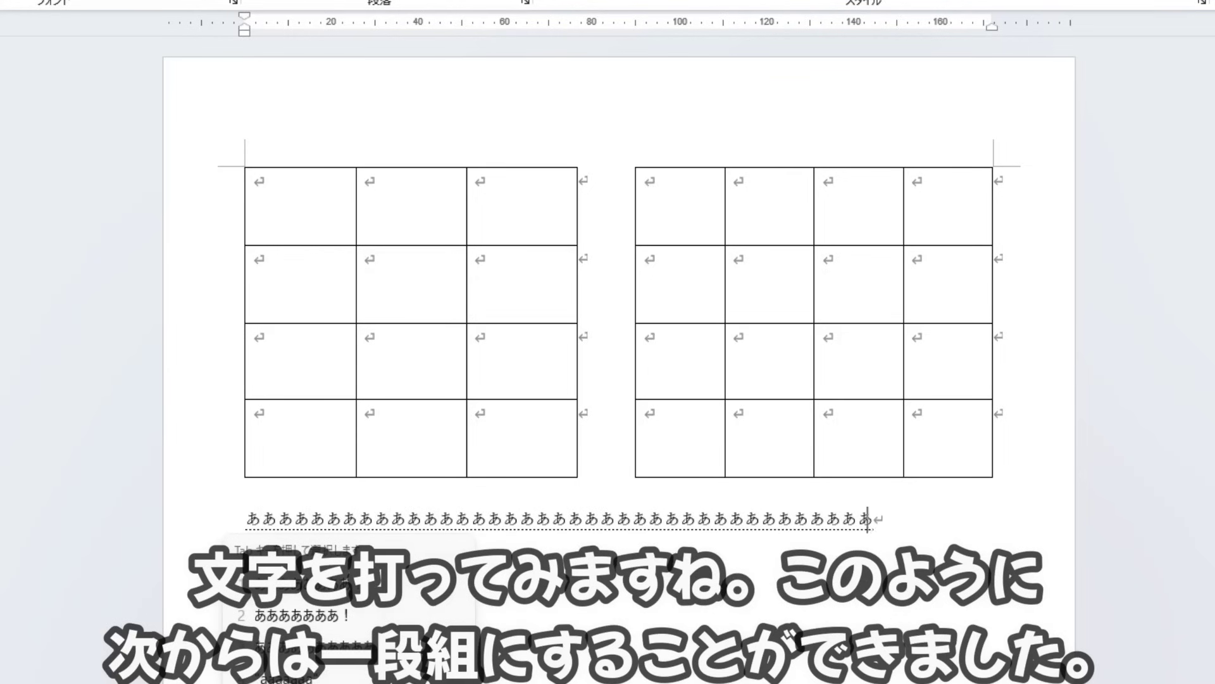
pyautogui.write('aaaaaaaaaaaaaaaaaaaaaaaaaaa')
pyautogui.press('Return')
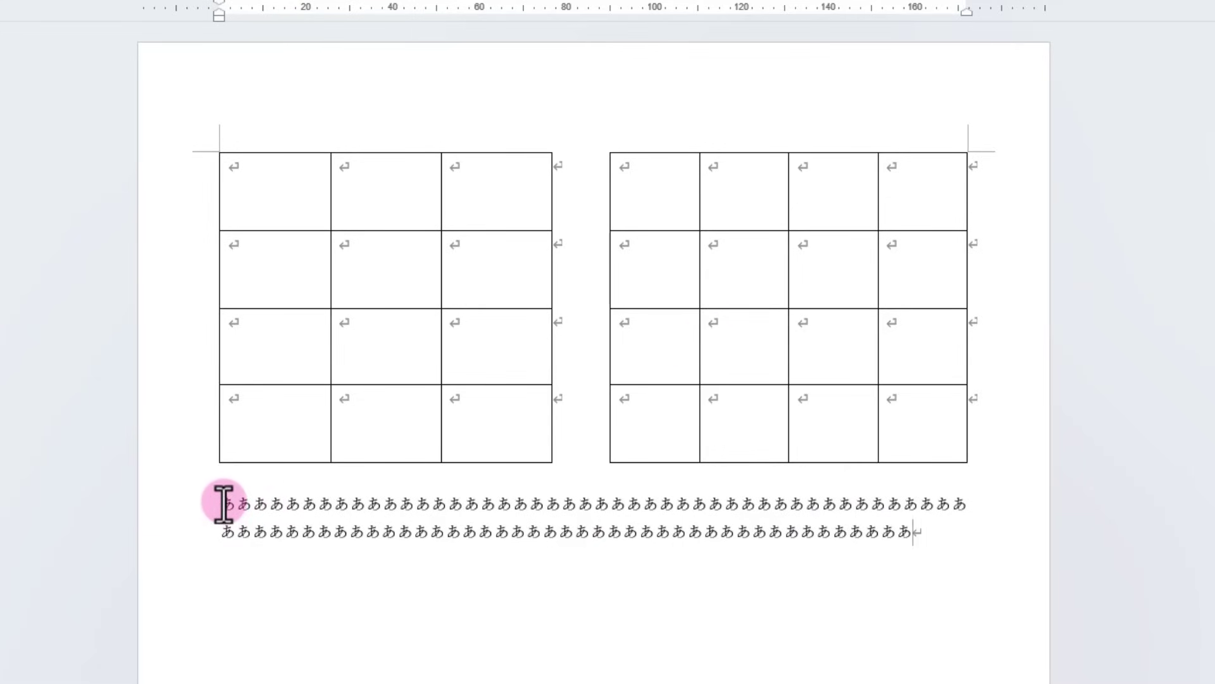
pyautogui.moveTo(224, 503); pyautogui.dragTo(928, 531)
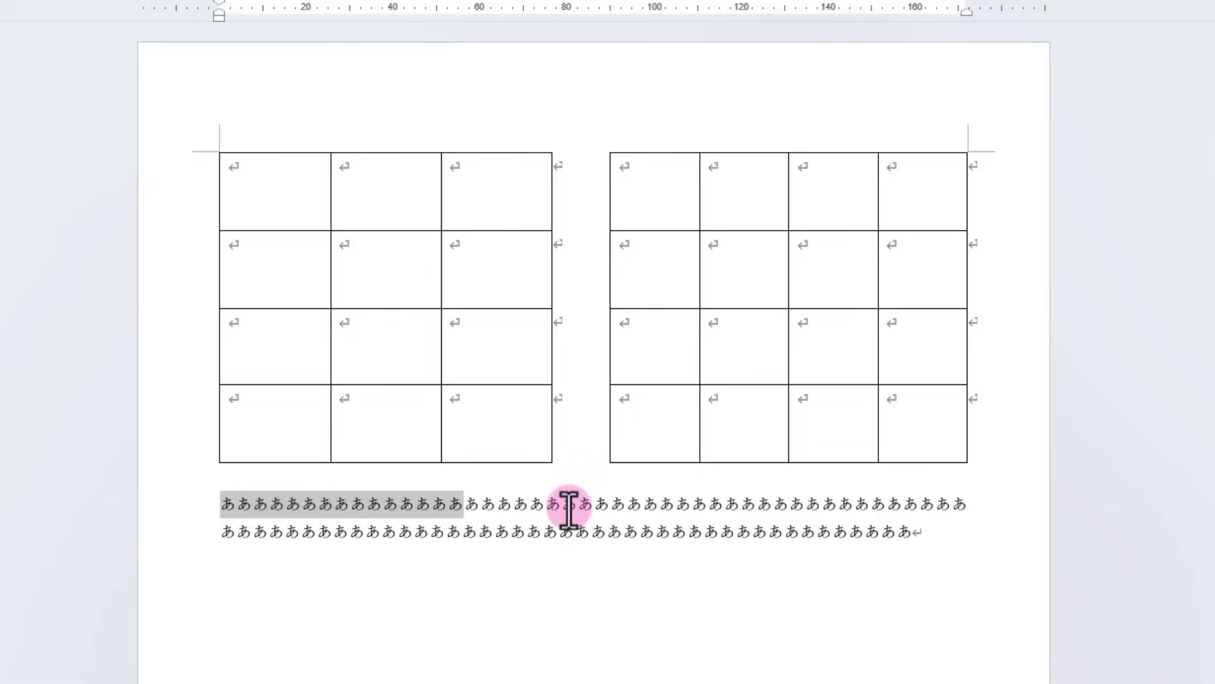
pyautogui.click(943, 532)
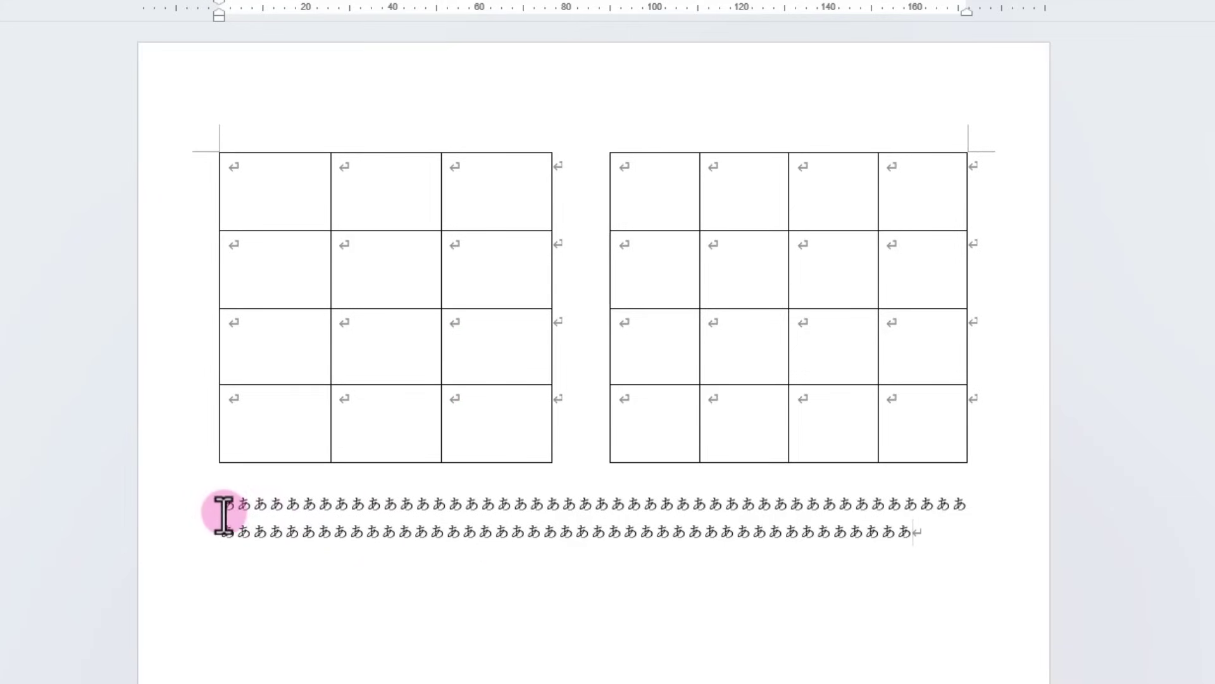
pyautogui.moveTo(226, 506)
pyautogui.mouseDown()
pyautogui.moveTo(618, 510)
pyautogui.moveTo(969, 535)
pyautogui.mouseUp()
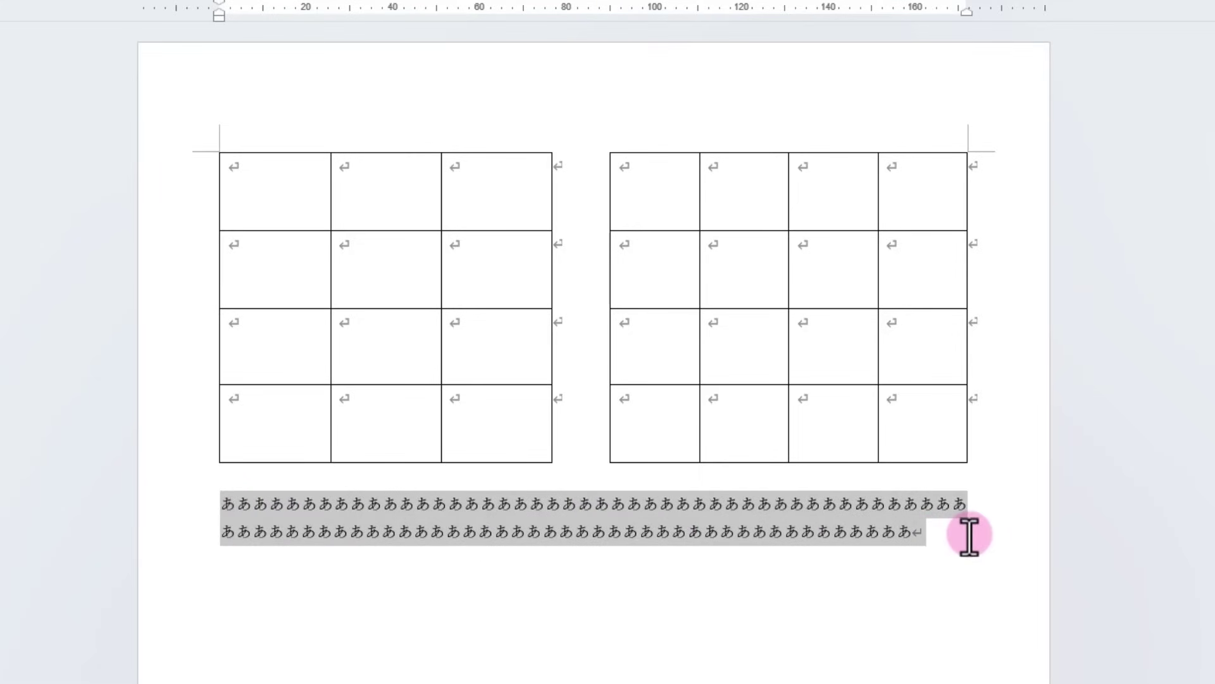
pyautogui.click(974, 544)
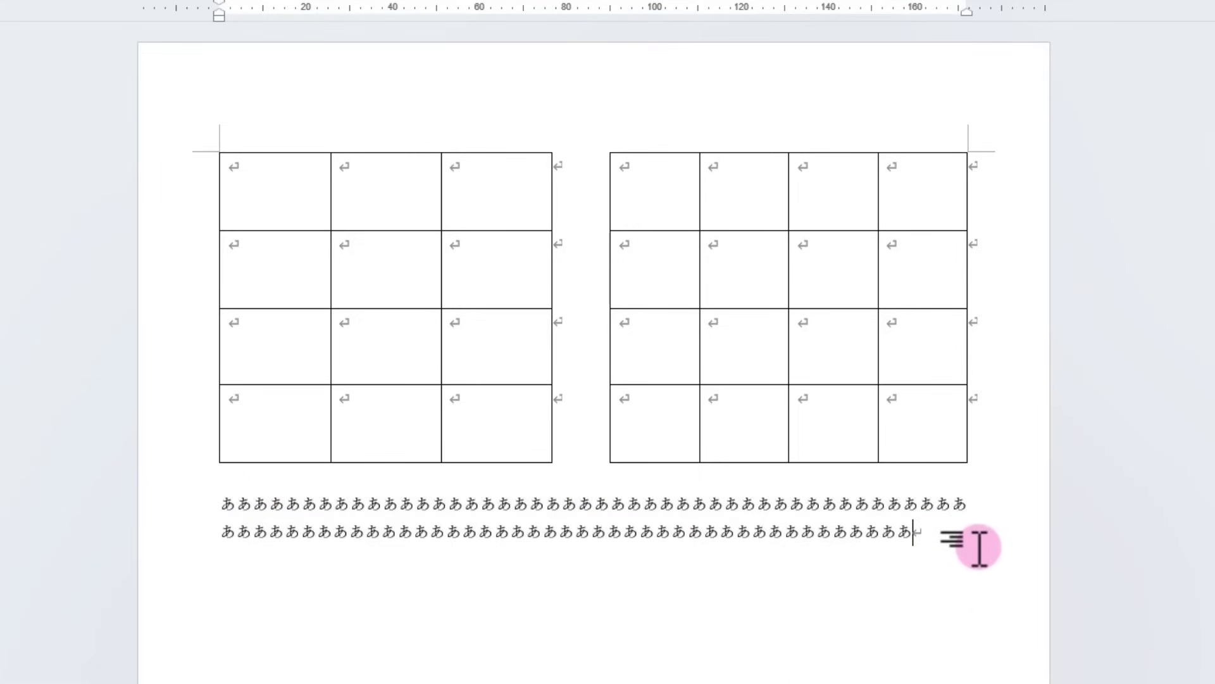
pyautogui.press('Return')
pyautogui.press('Return')
pyautogui.scroll(-2, 601, 524)
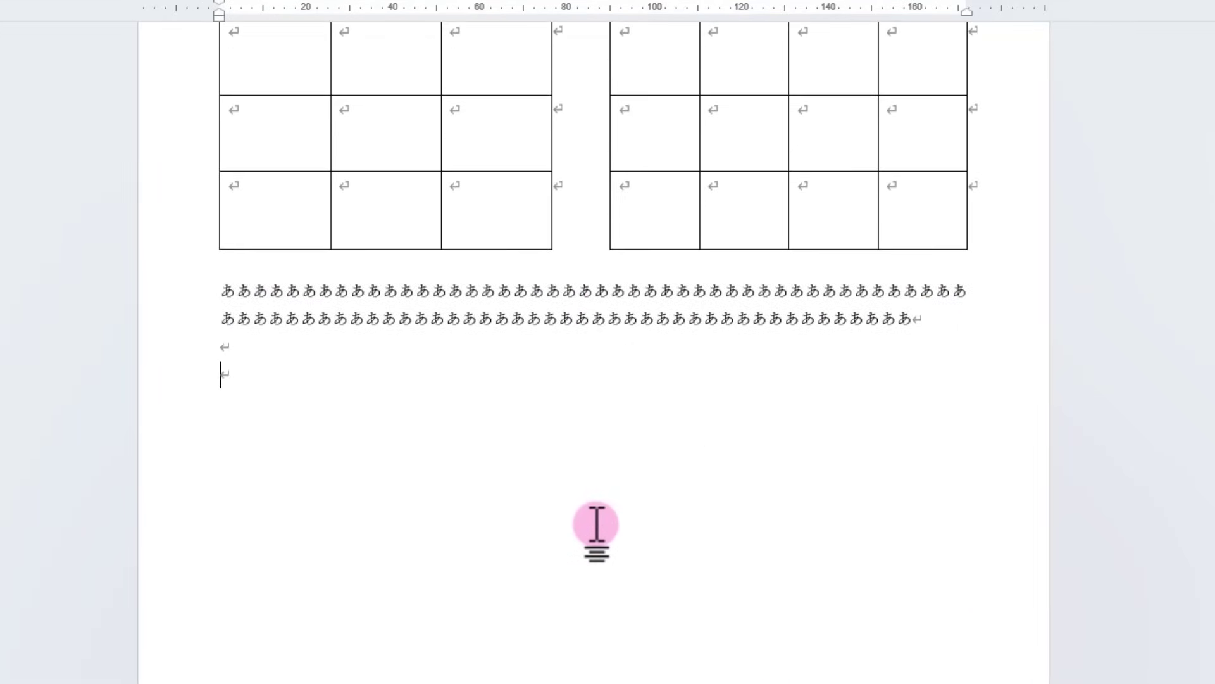
pyautogui.scroll(-3, 599, 526)
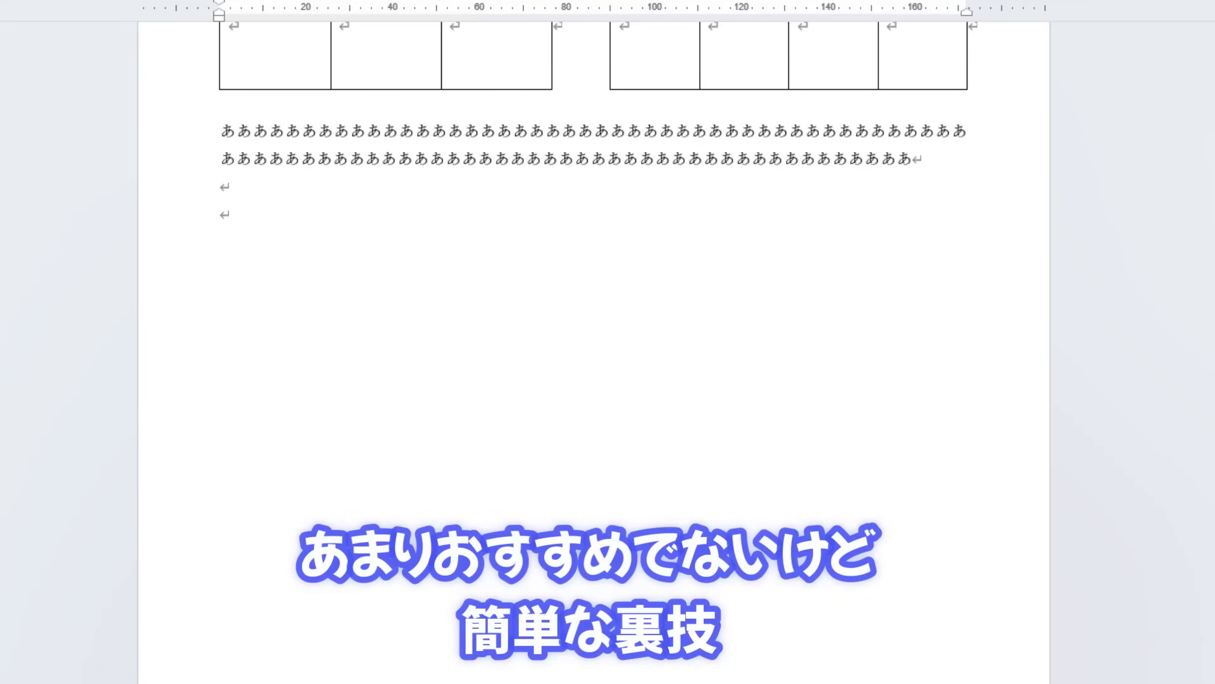
# Draw a large page-wide text box and move it up just beneath the あ text.
pyautogui.click(184, 92)
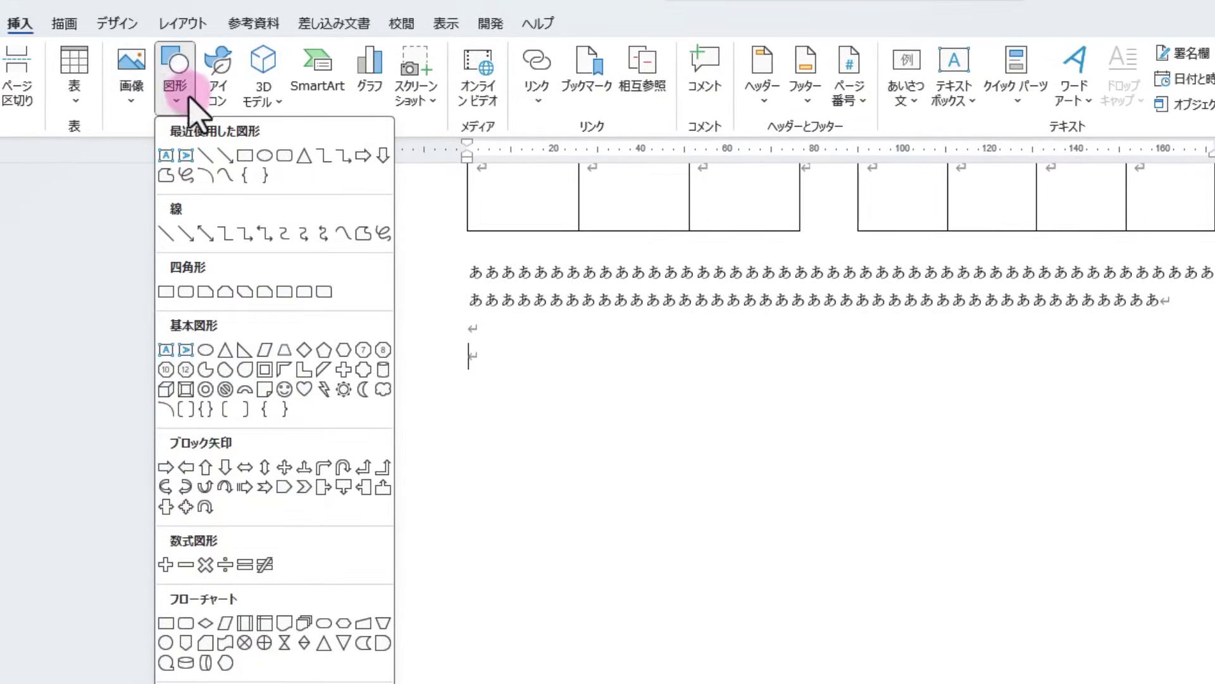
pyautogui.click(166, 155)
pyautogui.moveTo(445, 335)
pyautogui.mouseDown()
pyautogui.moveTo(1214, 597)
pyautogui.moveTo(1214, 627)
pyautogui.mouseUp()
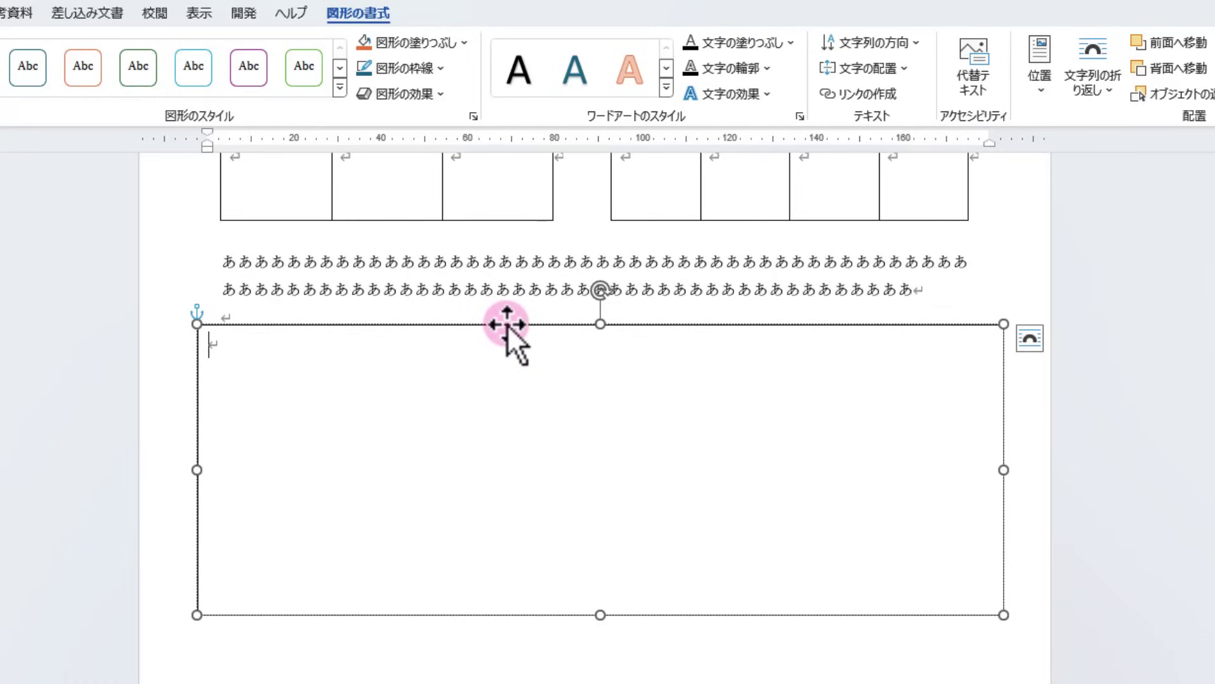
pyautogui.moveTo(507, 324); pyautogui.dragTo(507, 241)
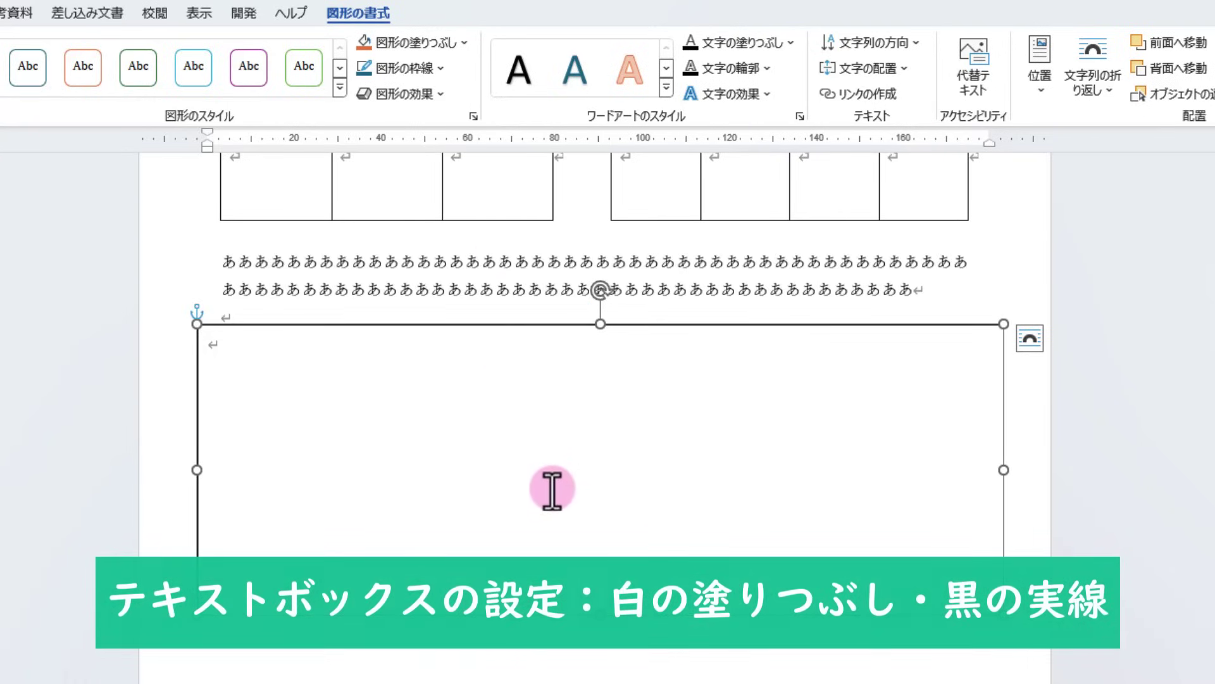
# Set the text box to No Fill and No Outline.
pyautogui.click(355, 506)
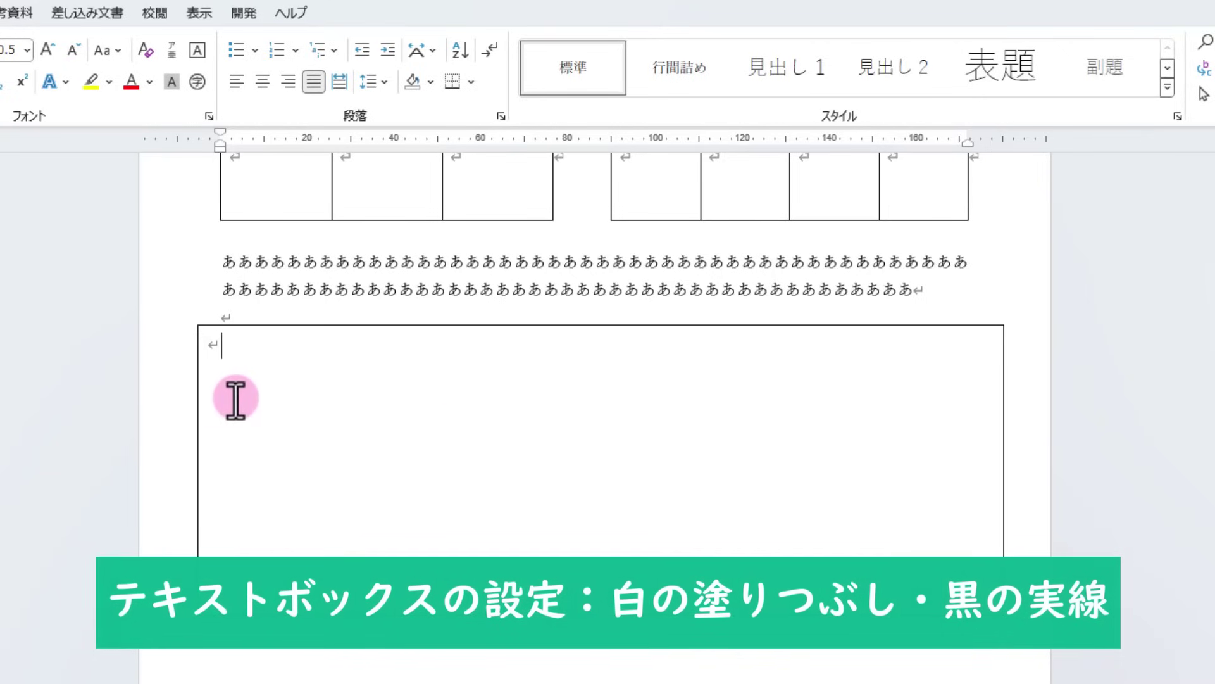
pyautogui.click(221, 325)
pyautogui.click(430, 43)
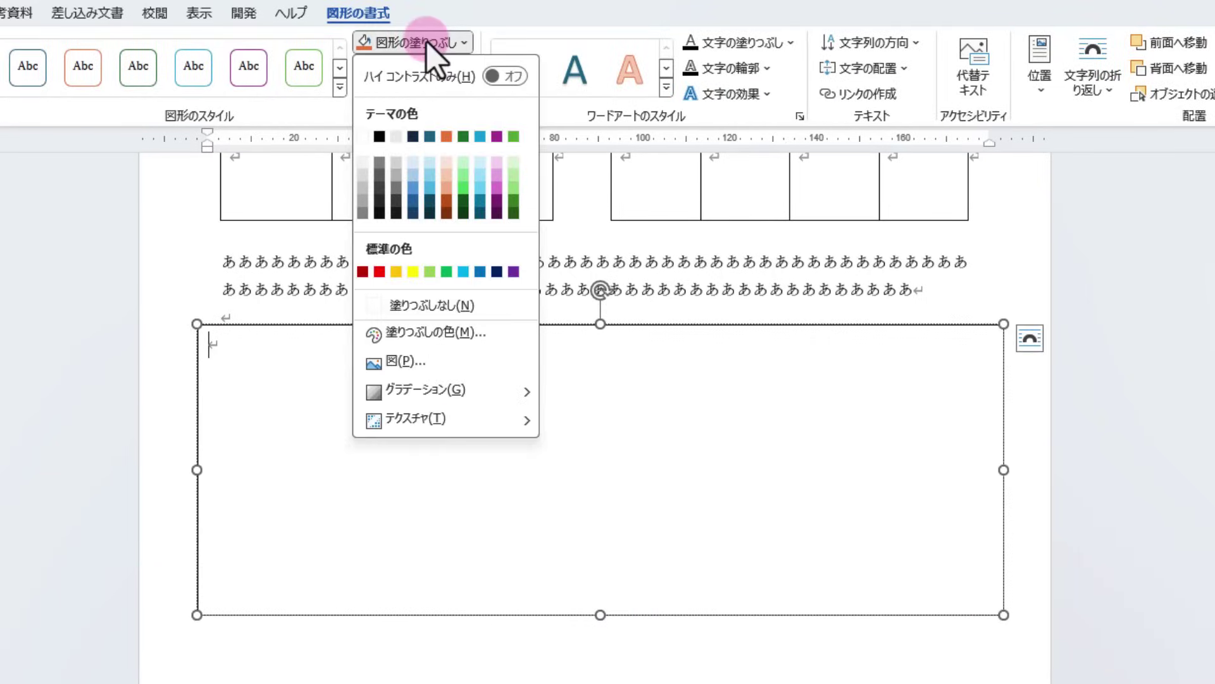
pyautogui.click(437, 305)
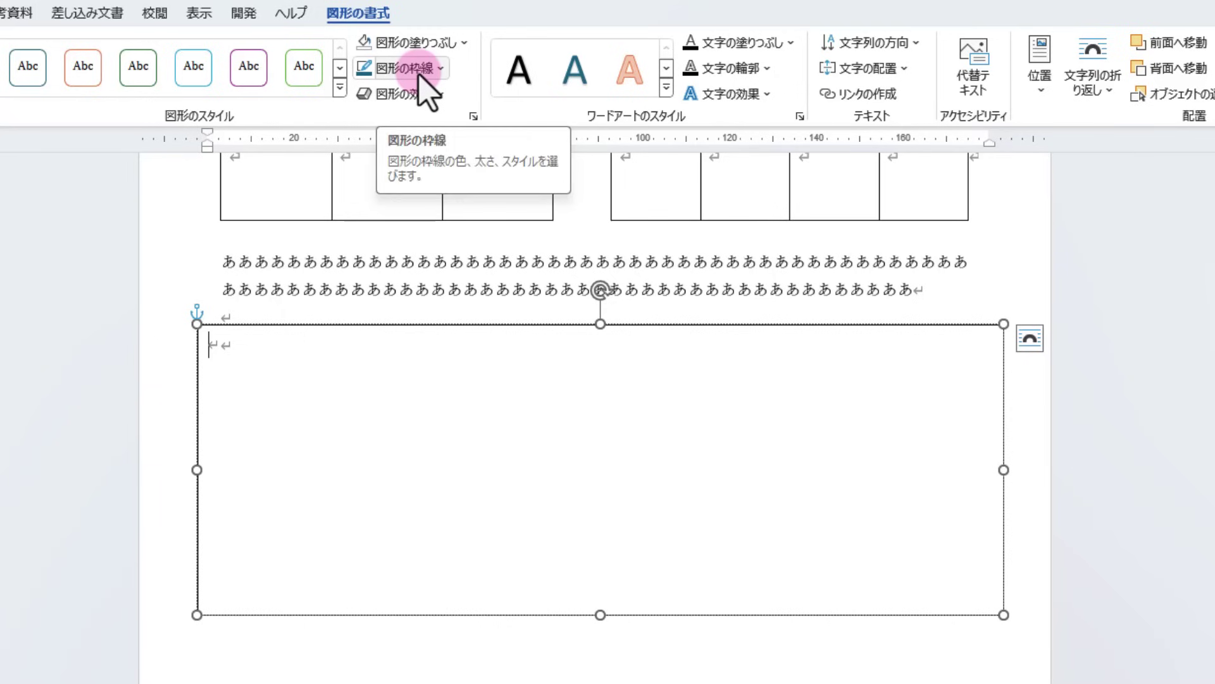
pyautogui.click(419, 79)
pyautogui.click(418, 331)
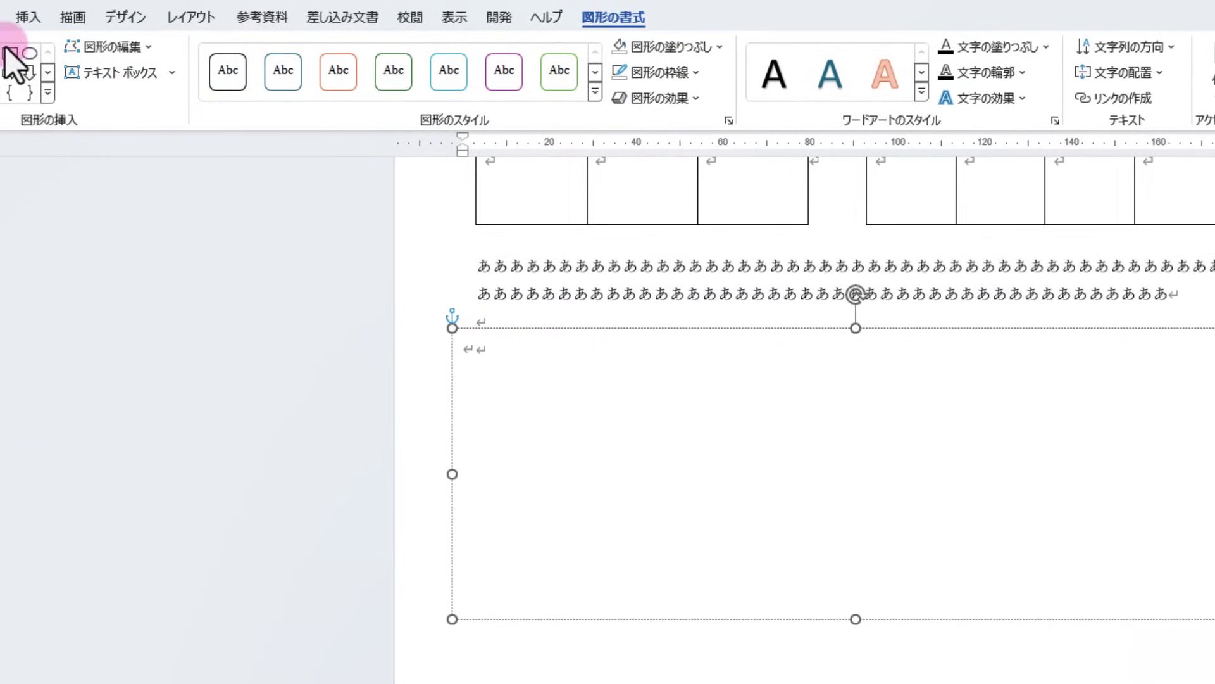
# Insert a 3x3 table in the text box, then narrow the table and box to fit.
pyautogui.click(13, 16)
pyautogui.click(82, 69)
pyautogui.click(114, 189)
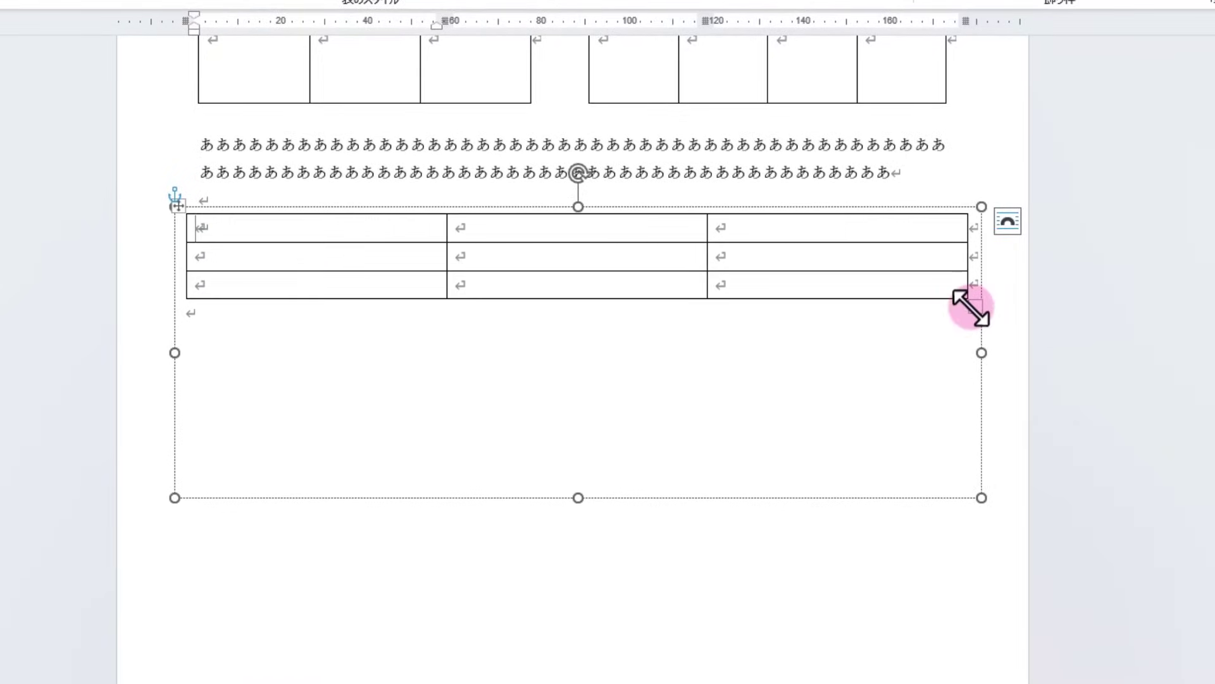
pyautogui.moveTo(980, 305); pyautogui.dragTo(500, 454)
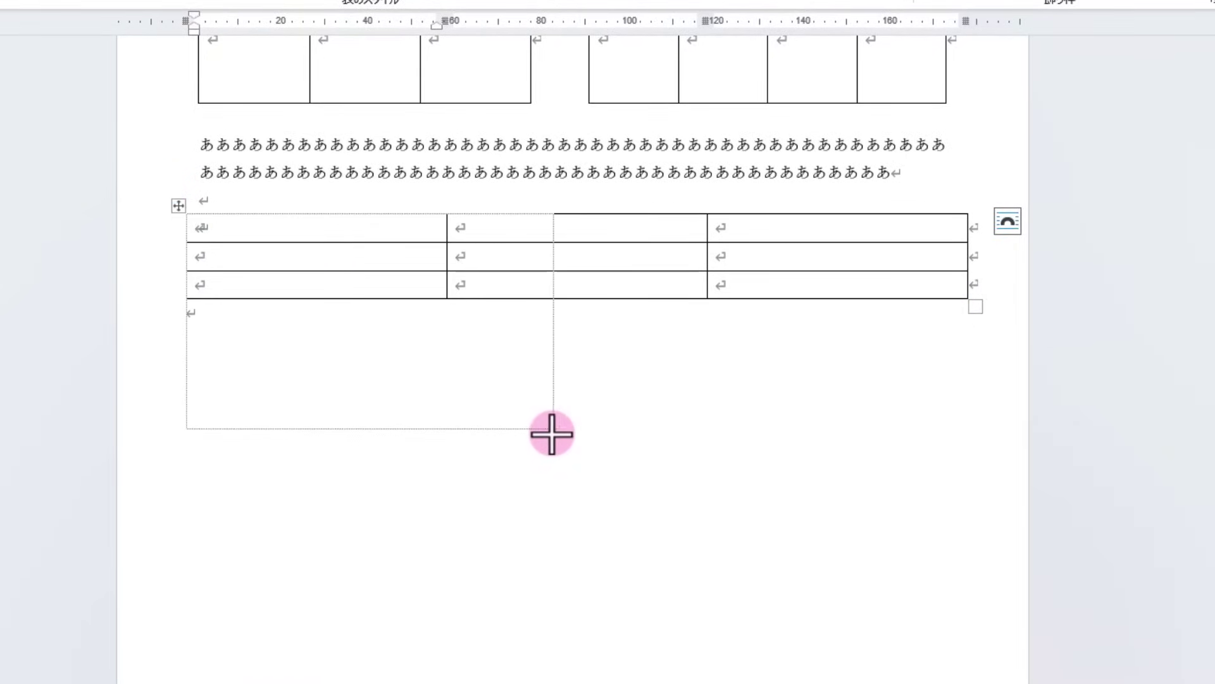
pyautogui.moveTo(981, 353); pyautogui.dragTo(522, 352)
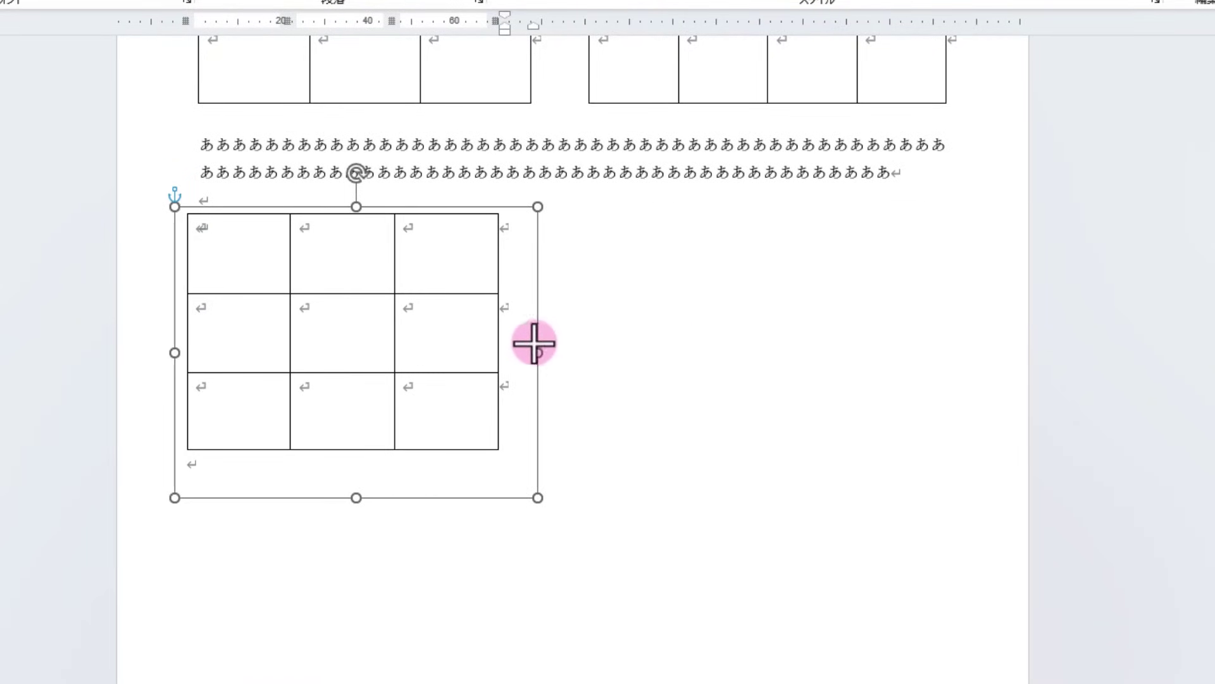
# Duplicate the text box with its table and place the copy to the right.
pyautogui.click(522, 233)
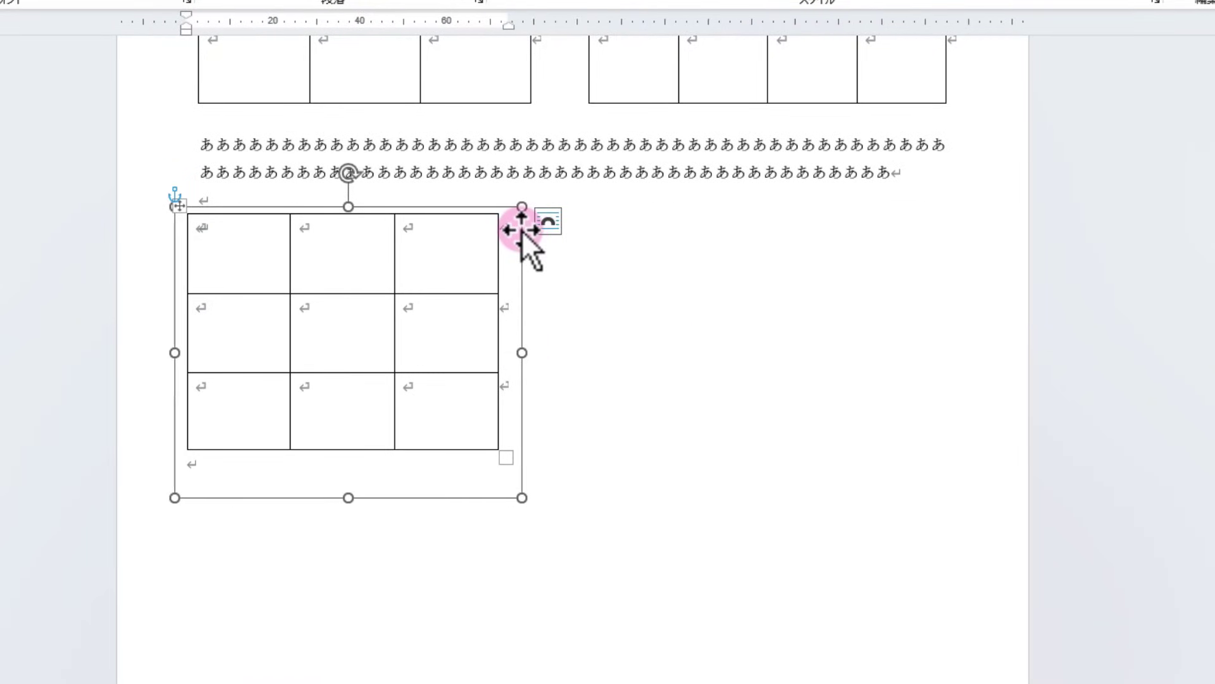
pyautogui.keyDown('ctrl'); pyautogui.moveTo(521, 230); pyautogui.dragTo(523, 253); pyautogui.keyUp('ctrl')
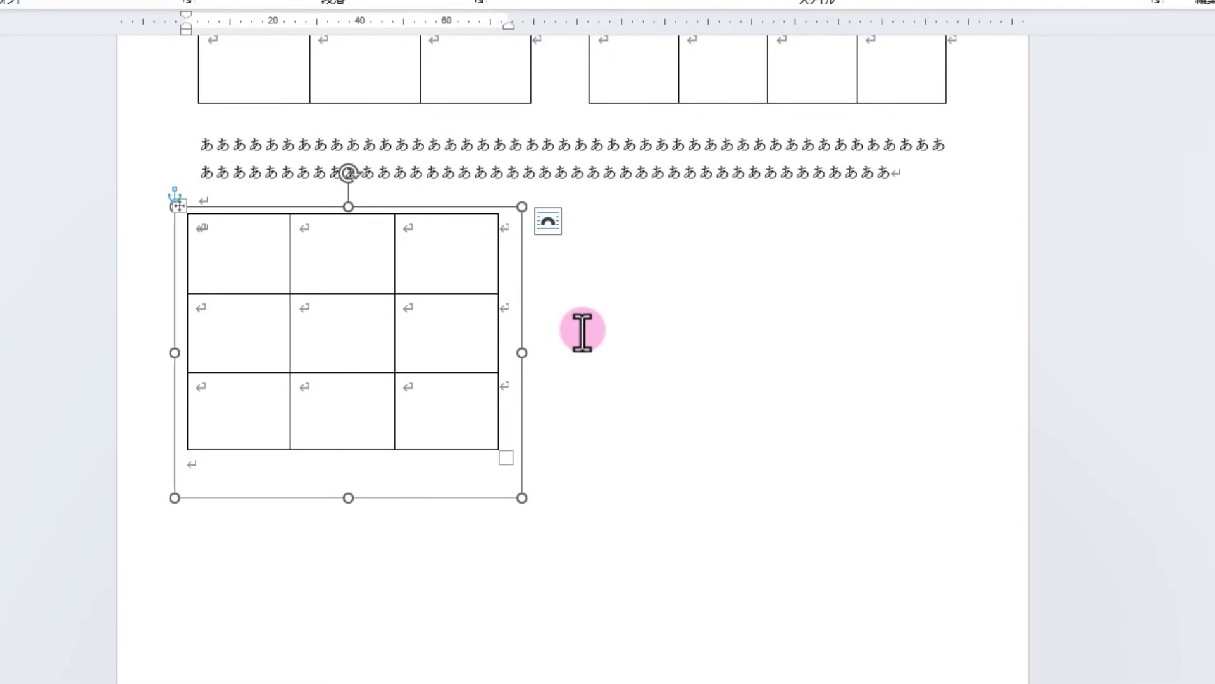
pyautogui.click(712, 308)
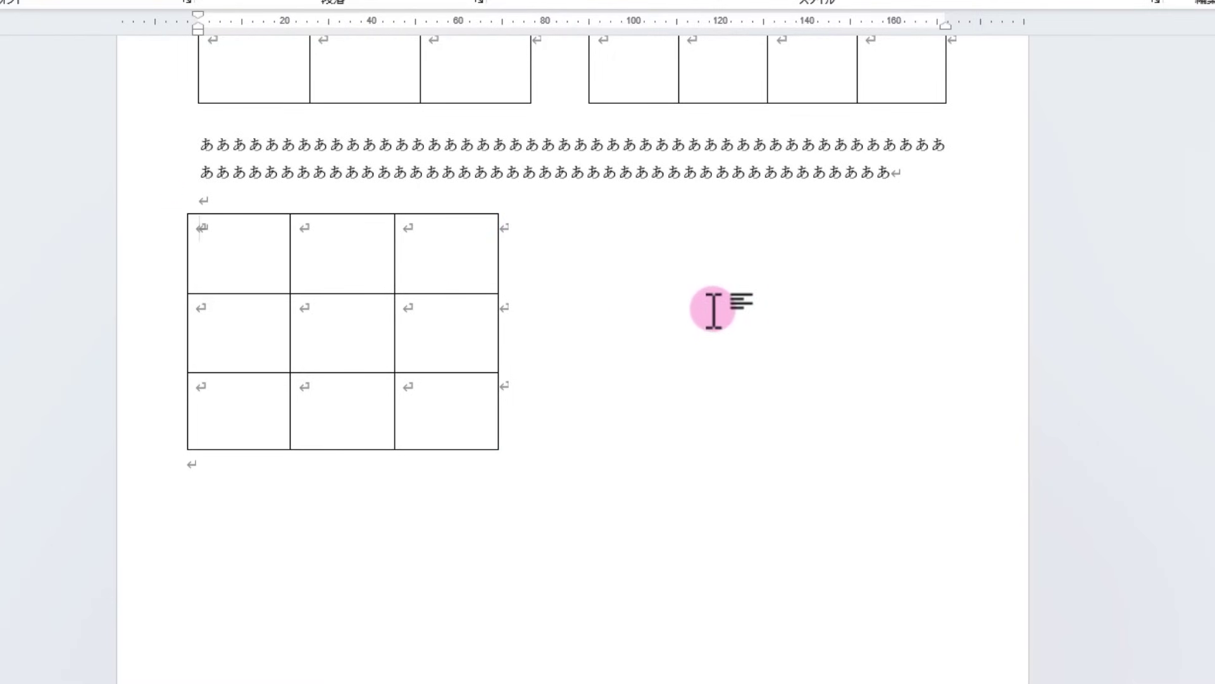
pyautogui.hotkey('ctrl', 'v')
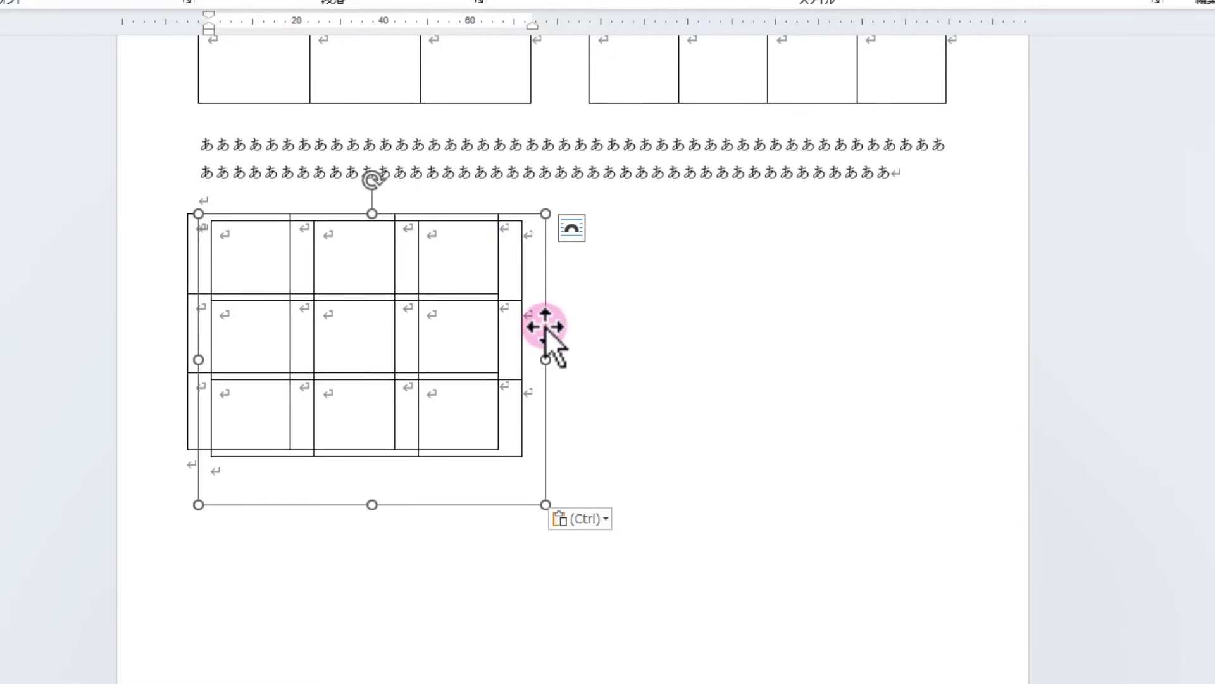
pyautogui.moveTo(545, 328)
pyautogui.mouseDown()
pyautogui.moveTo(893, 381)
pyautogui.moveTo(917, 339)
pyautogui.mouseUp()
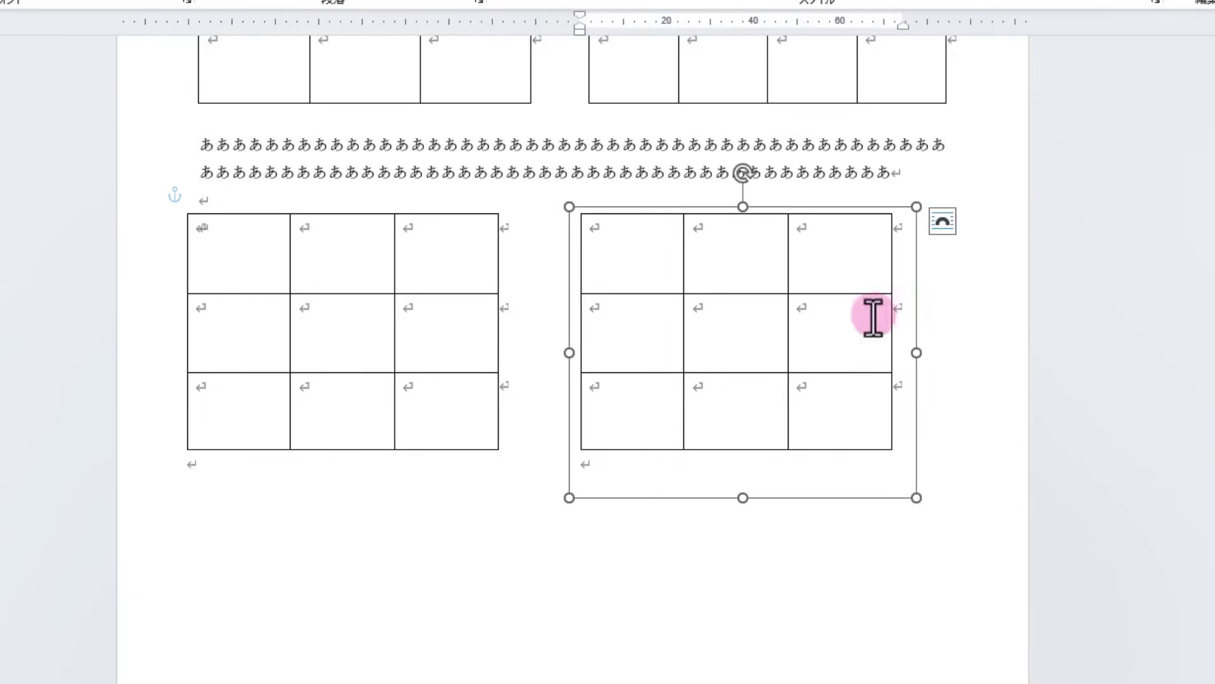
pyautogui.press('Escape')
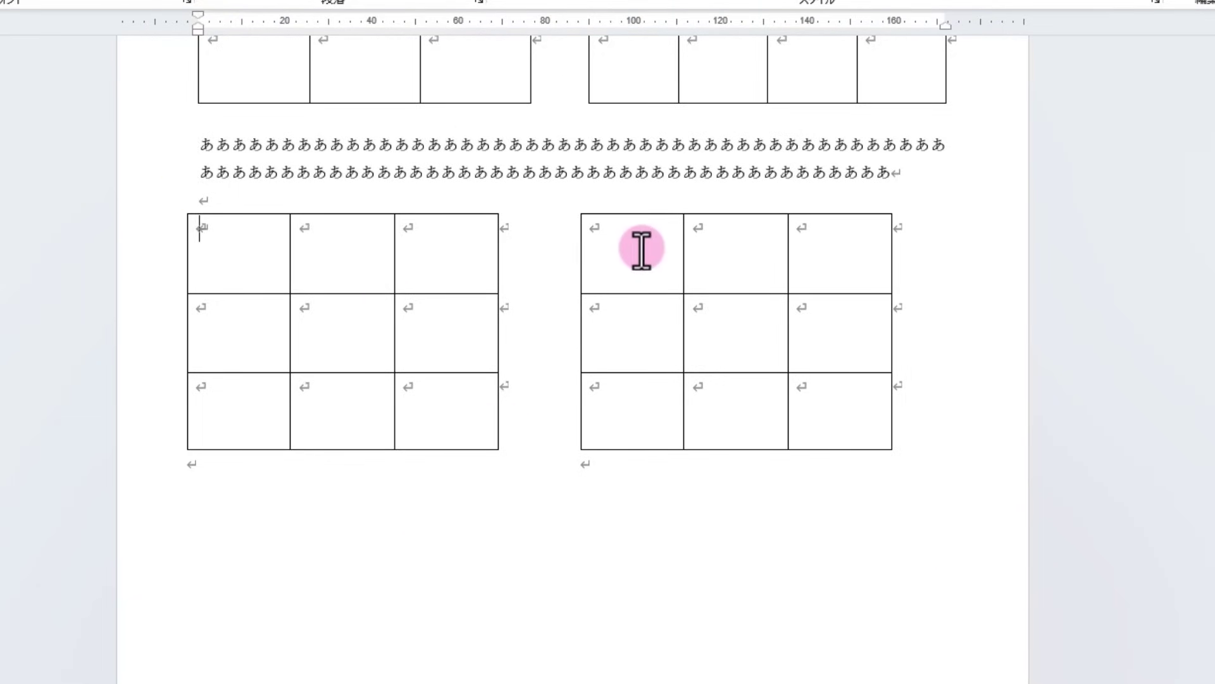
pyautogui.click(594, 211)
pyautogui.click(576, 206)
pyautogui.click(589, 223)
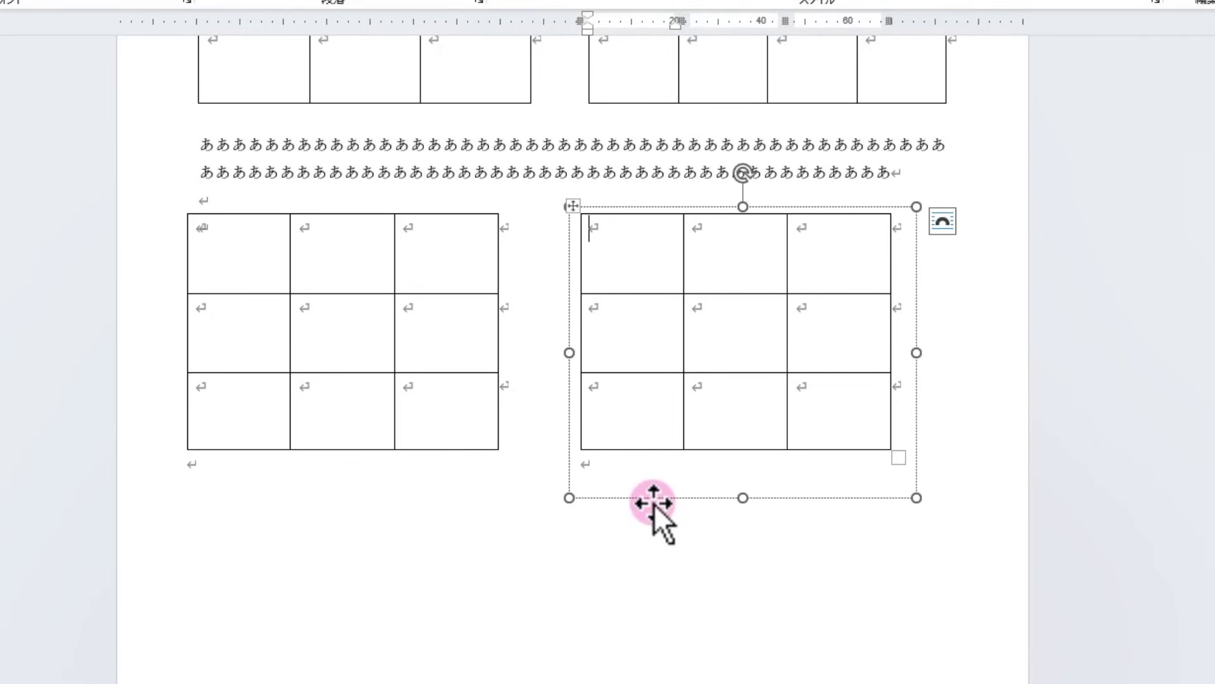
pyautogui.click(378, 539)
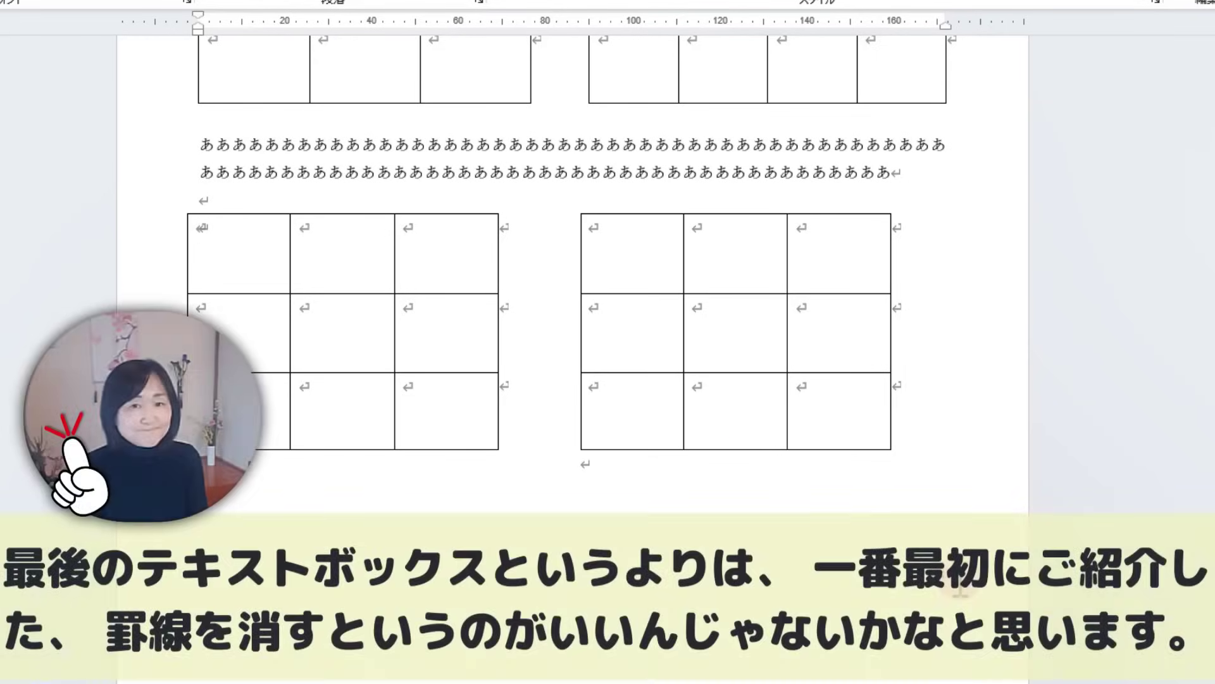
pyautogui.scroll(3, 877, 647)
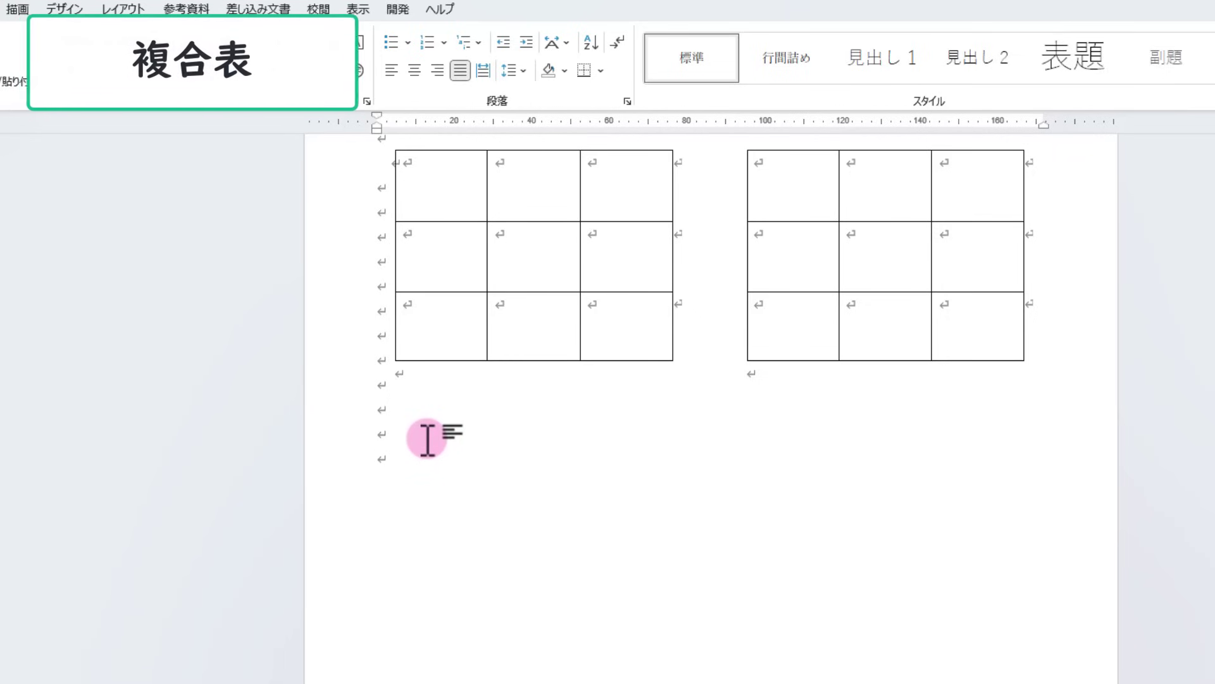
# Insert a 2×2 table below the side-by-side tables and enlarge it much taller.
pyautogui.click(1, 9)
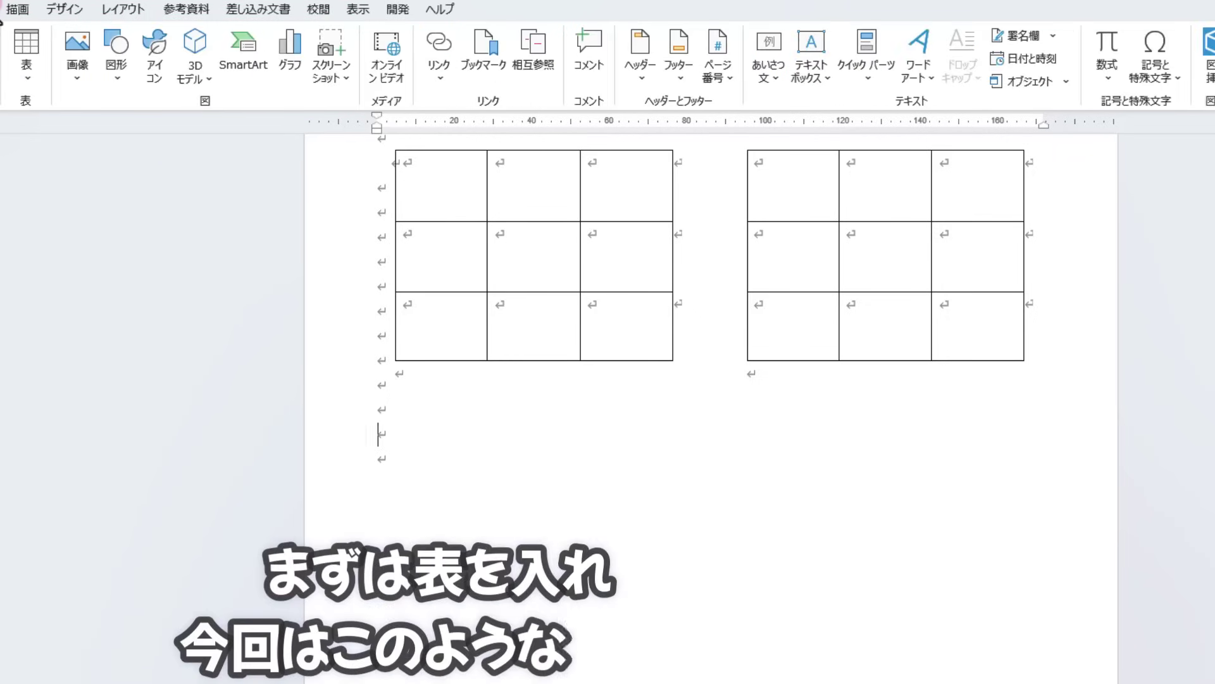
pyautogui.click(26, 57)
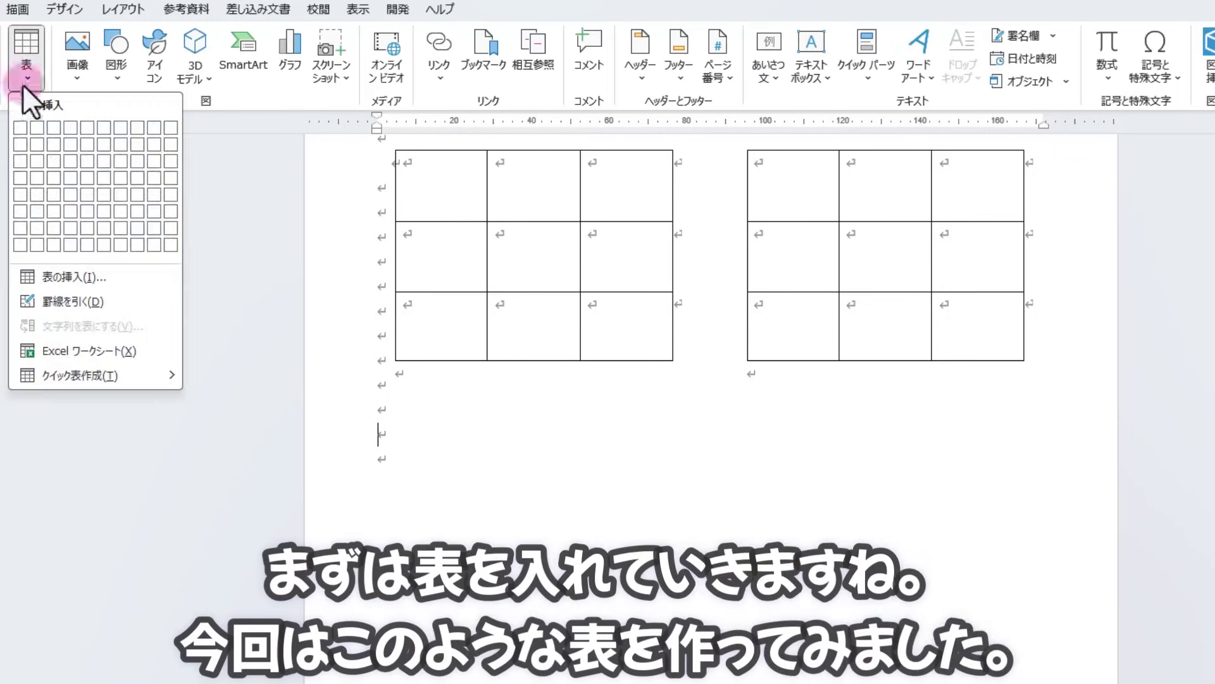
pyautogui.click(36, 145)
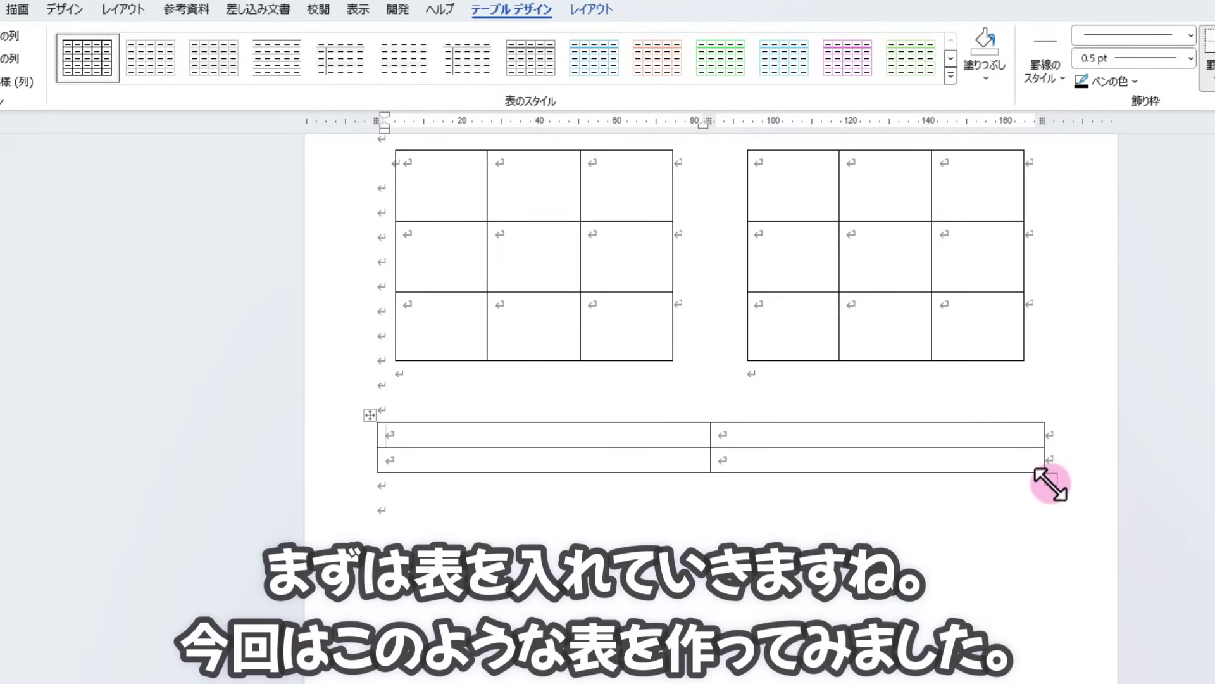
pyautogui.moveTo(1051, 484); pyautogui.dragTo(1070, 681)
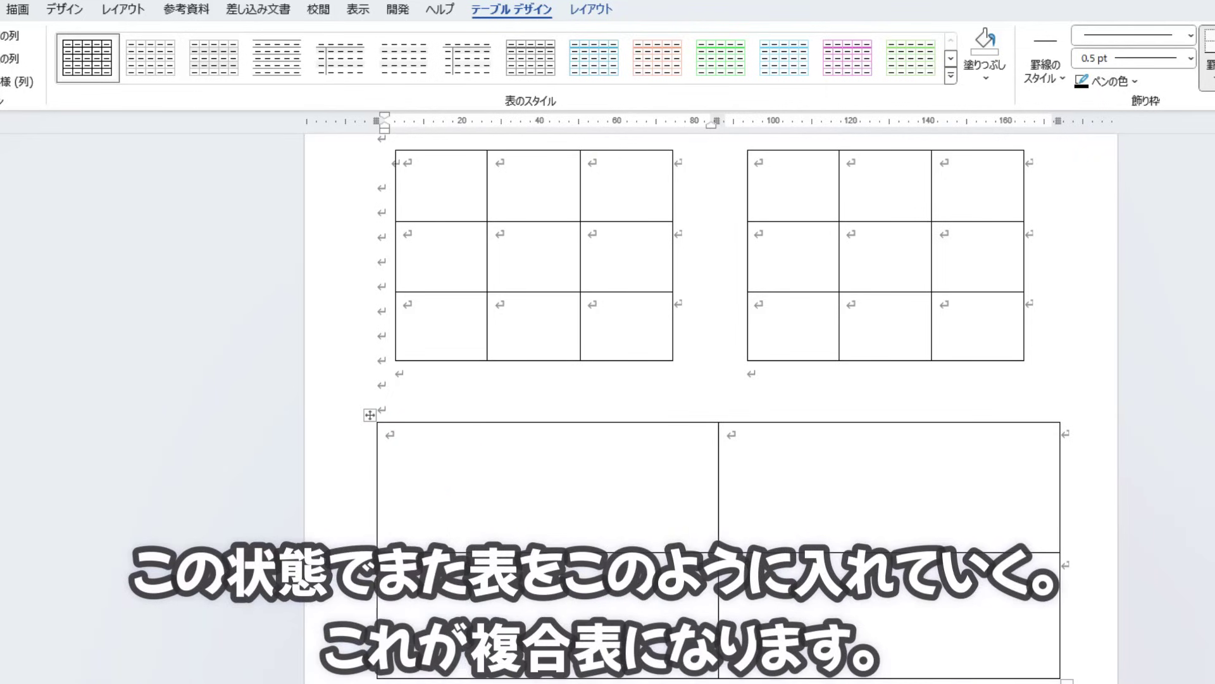
# Nest a 3-row, 2-column table in the top-left cell and shift it lower.
pyautogui.click(3, 9)
pyautogui.click(25, 46)
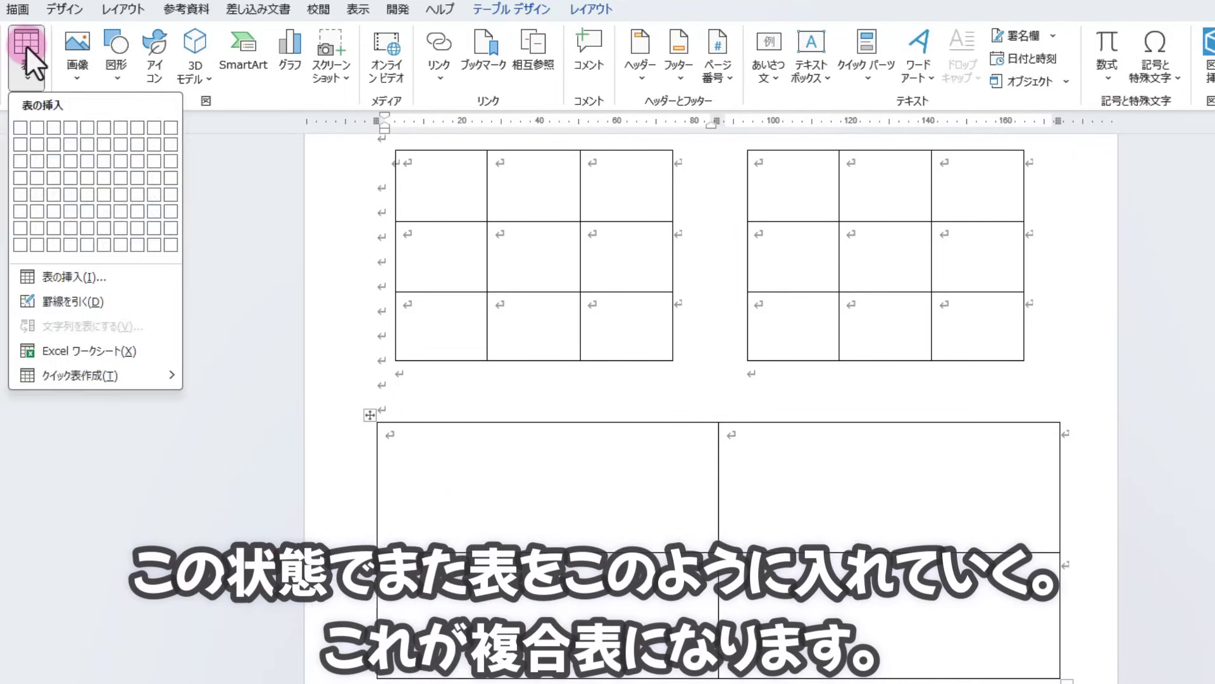
pyautogui.click(36, 164)
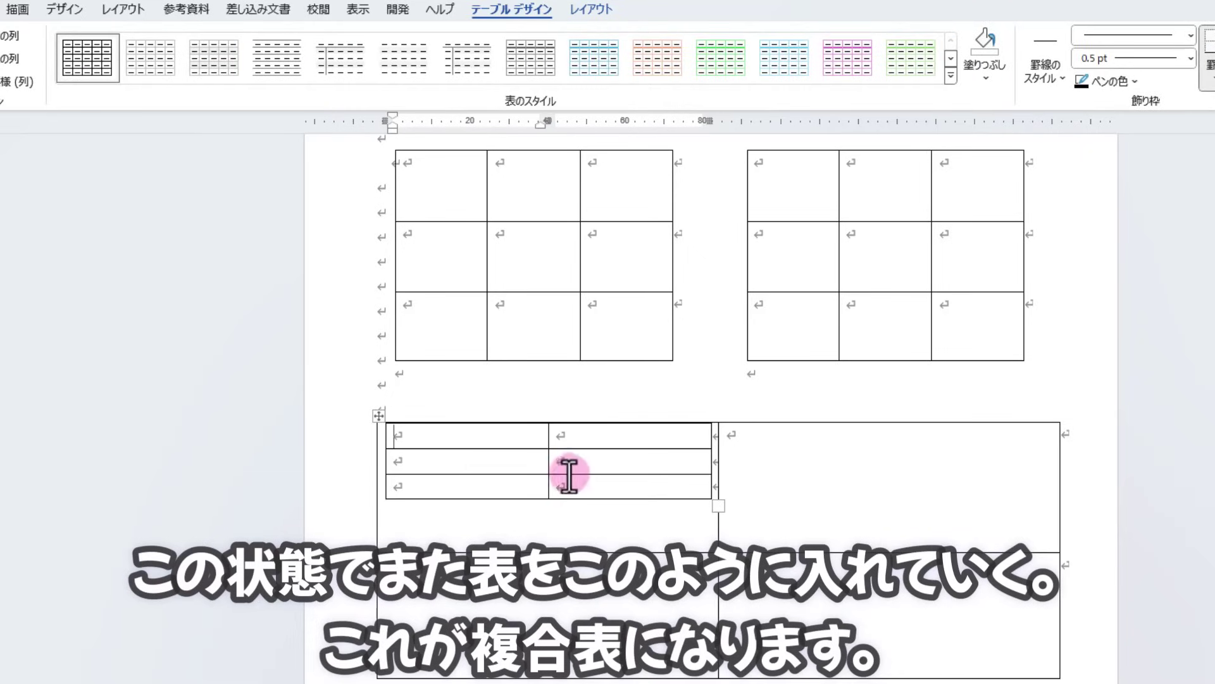
pyautogui.click(537, 530)
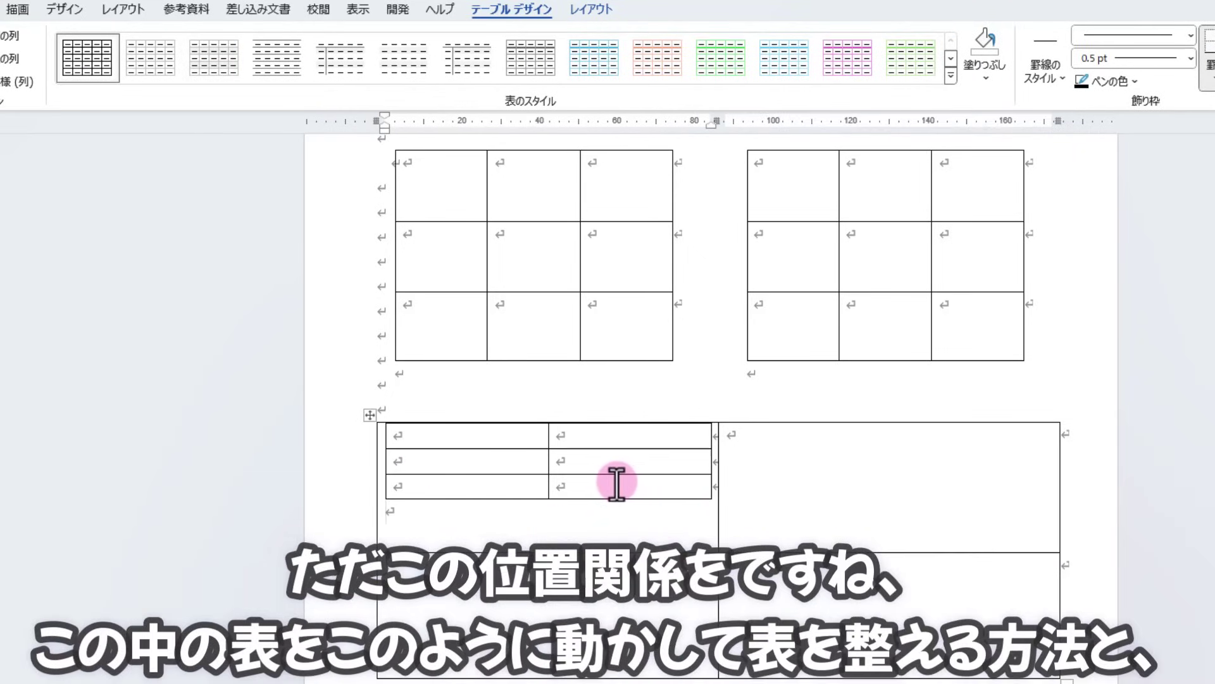
pyautogui.click(442, 438)
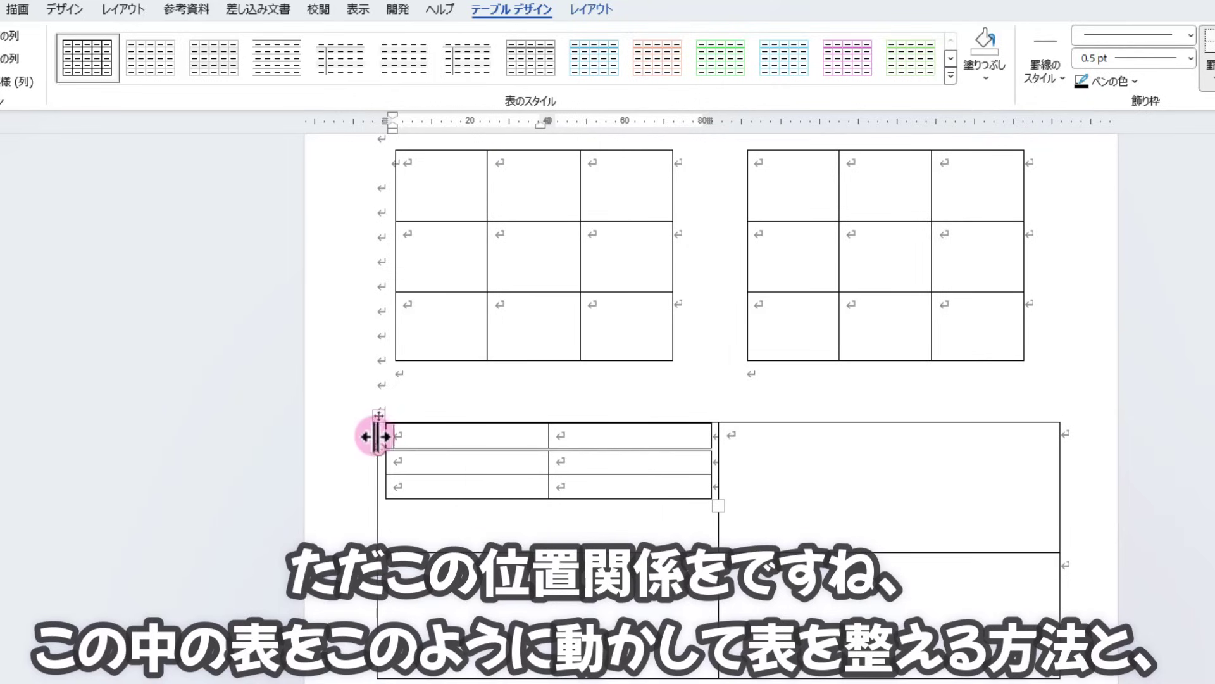
pyautogui.moveTo(379, 416); pyautogui.dragTo(379, 457)
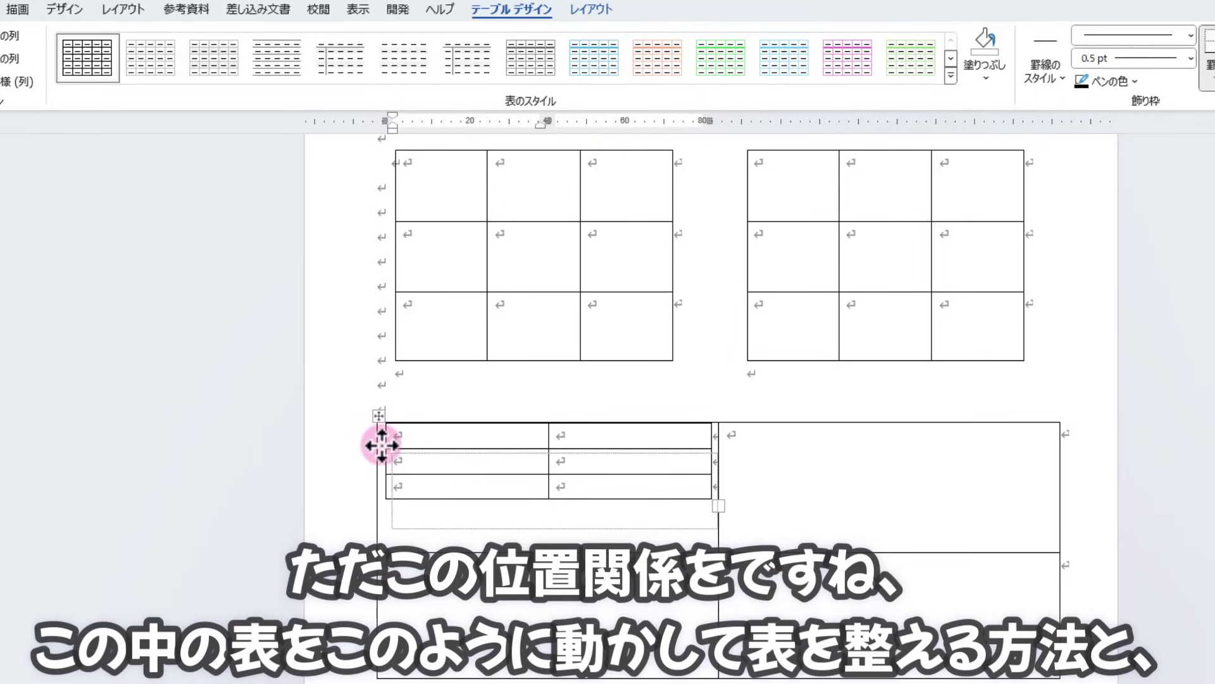
pyautogui.click(846, 496)
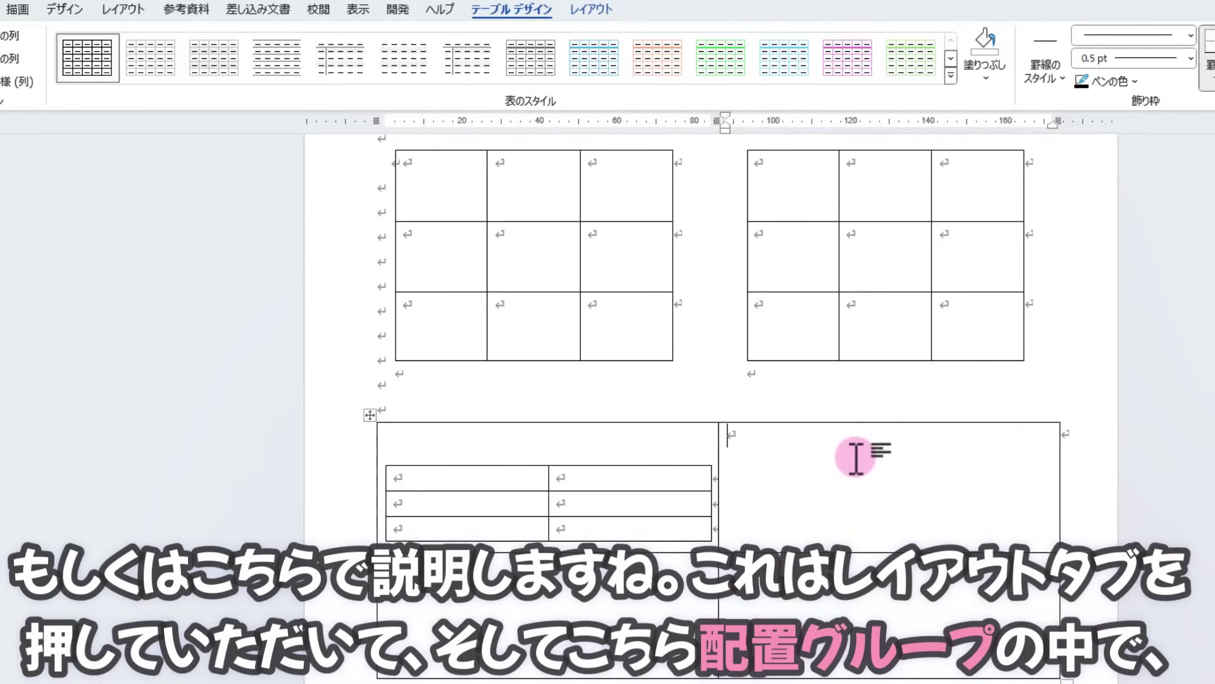
# Align the large table's top-right cell contents to bottom centre.
pyautogui.click(594, 16)
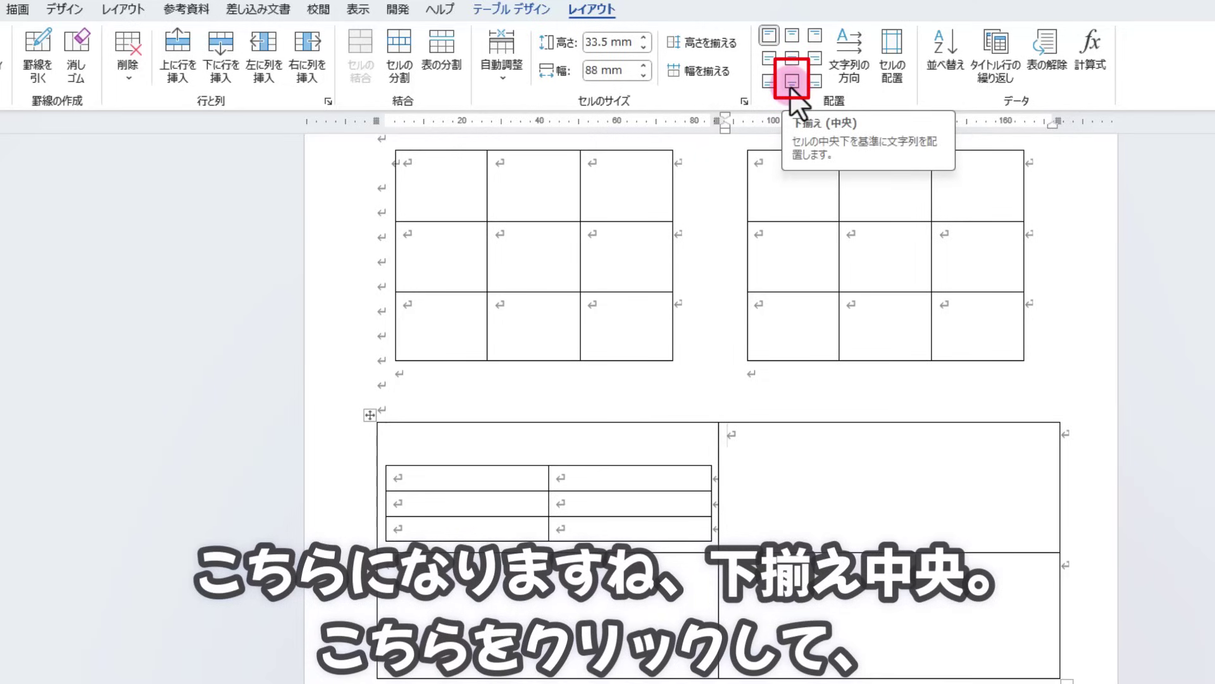
pyautogui.click(791, 81)
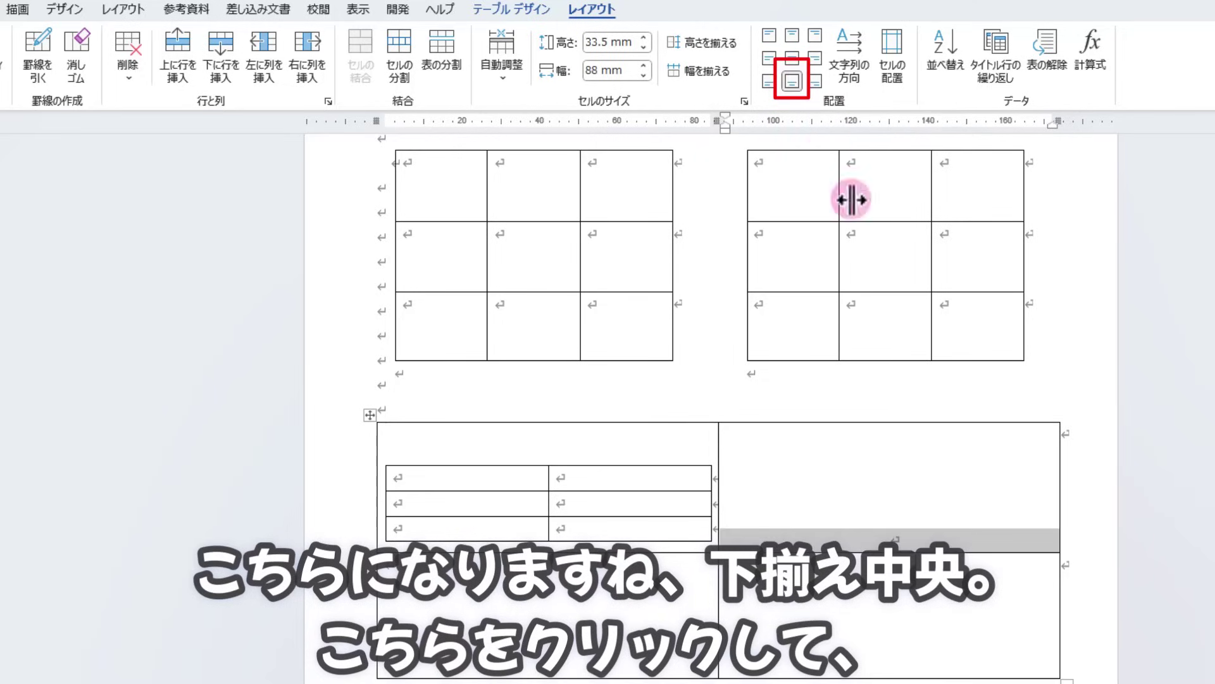
pyautogui.click(911, 540)
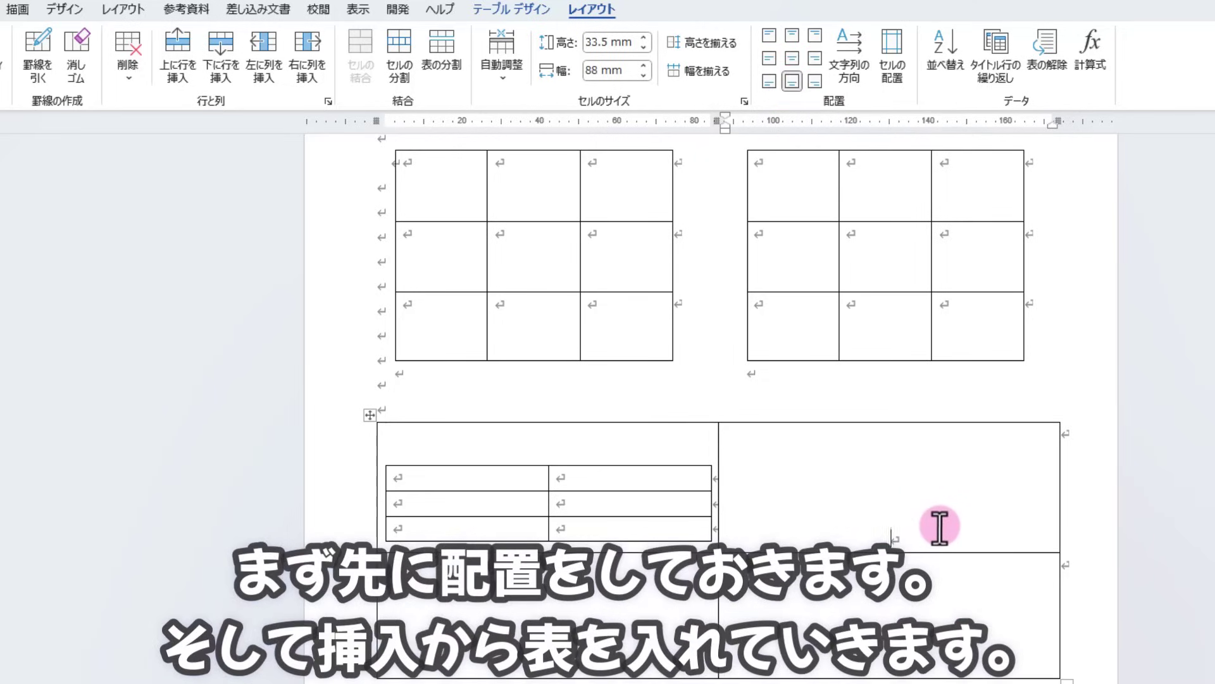
# Insert a 3-row, 2-column table into the top-right cell.
pyautogui.click(1, 9)
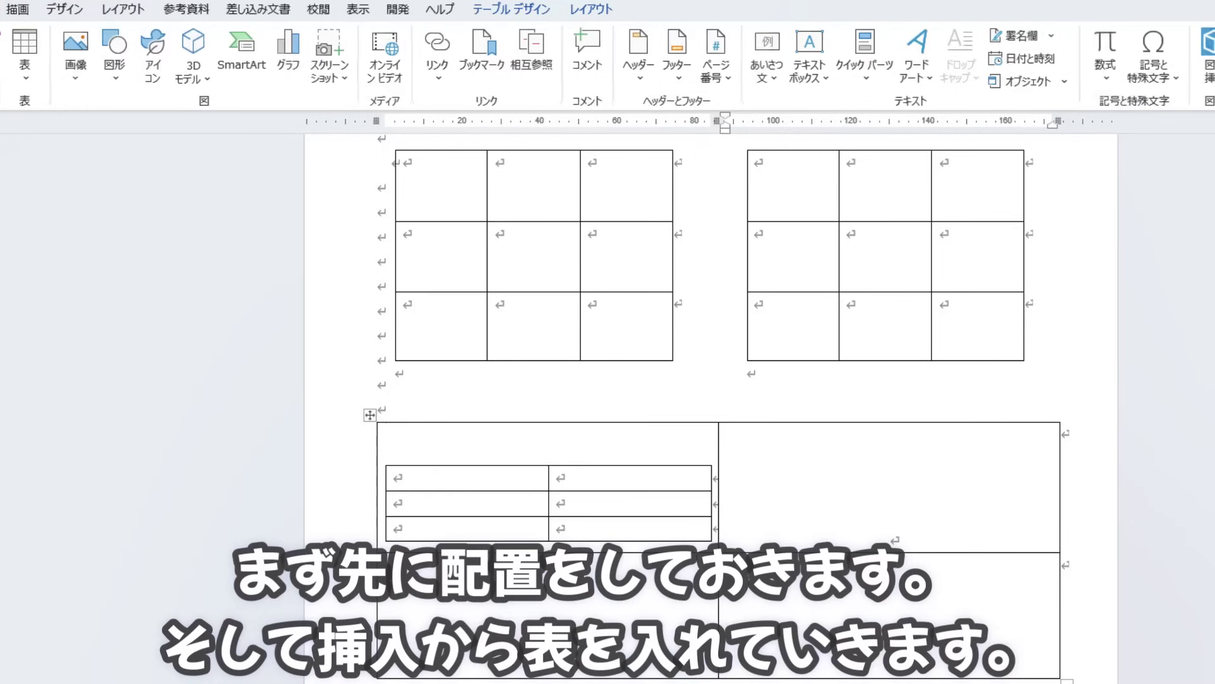
pyautogui.click(24, 67)
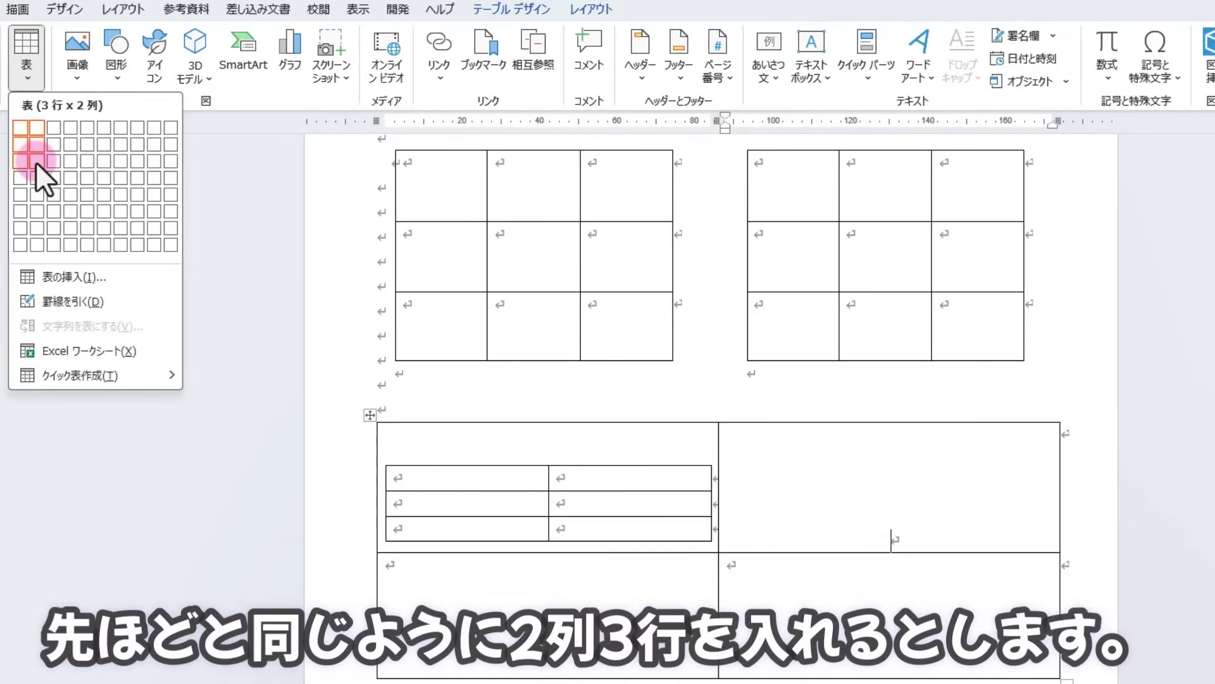
pyautogui.click(35, 161)
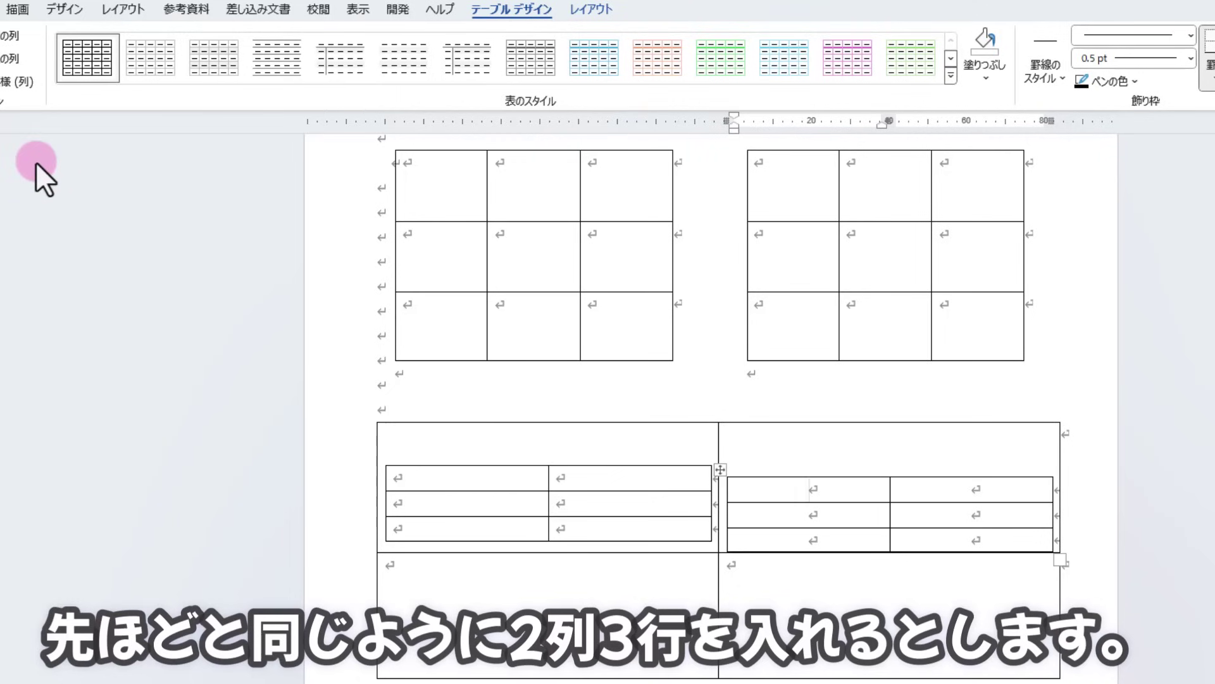
pyautogui.click(1105, 630)
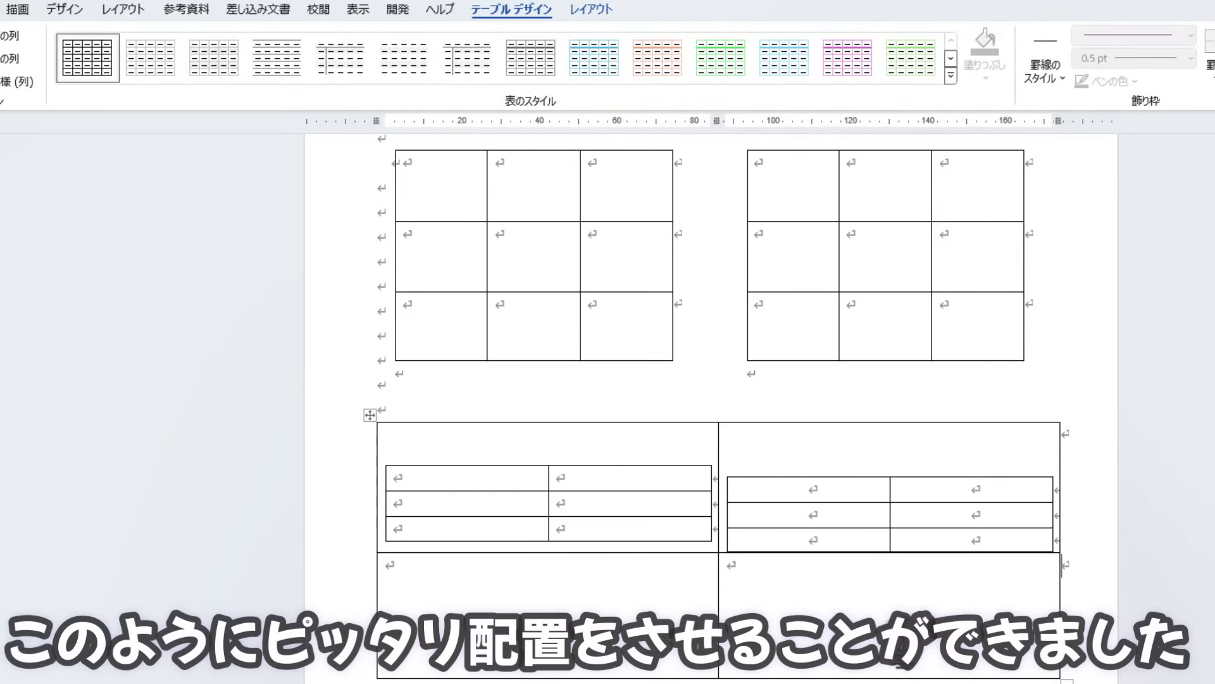
# Split the large table's bottom-left cell into 2 columns by 3 rows.
pyautogui.click(578, 602)
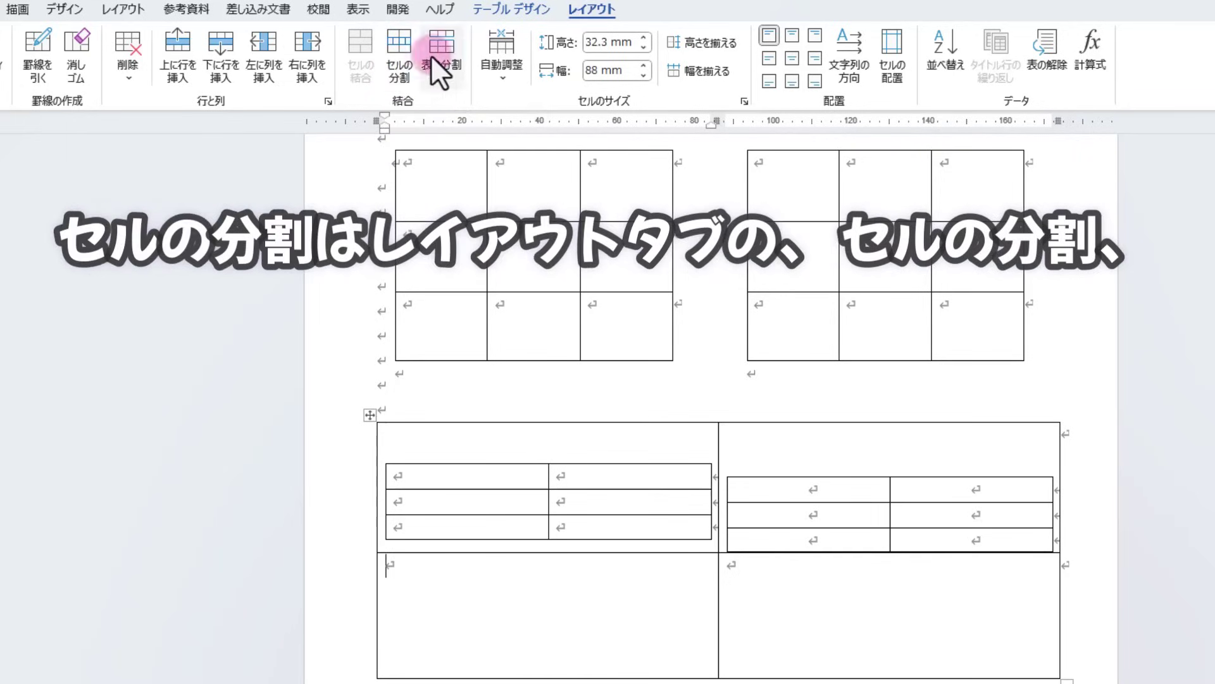
pyautogui.click(403, 71)
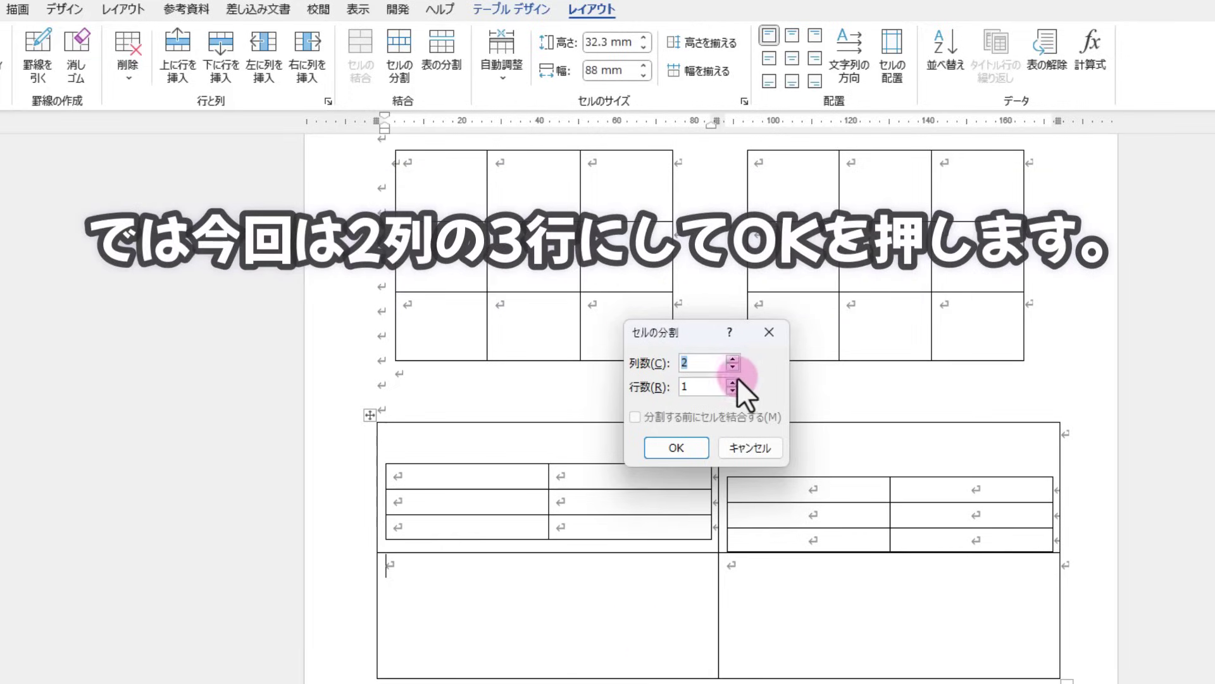
pyautogui.click(733, 382)
pyautogui.click(699, 452)
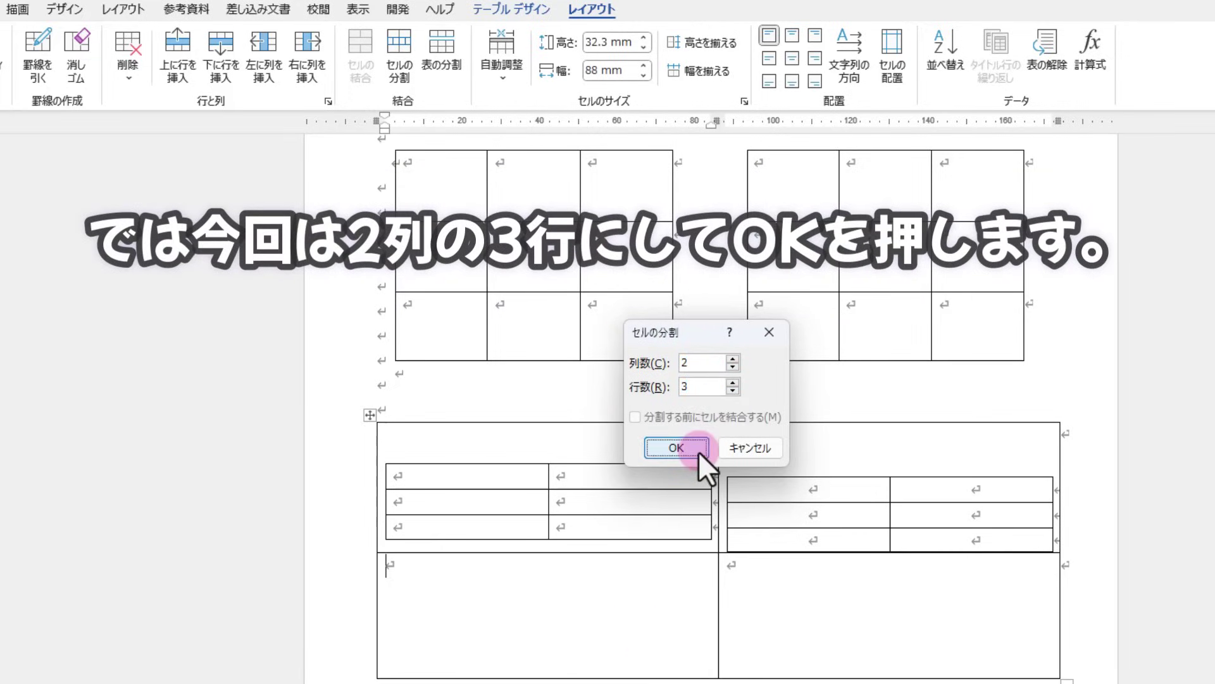
pyautogui.click(918, 623)
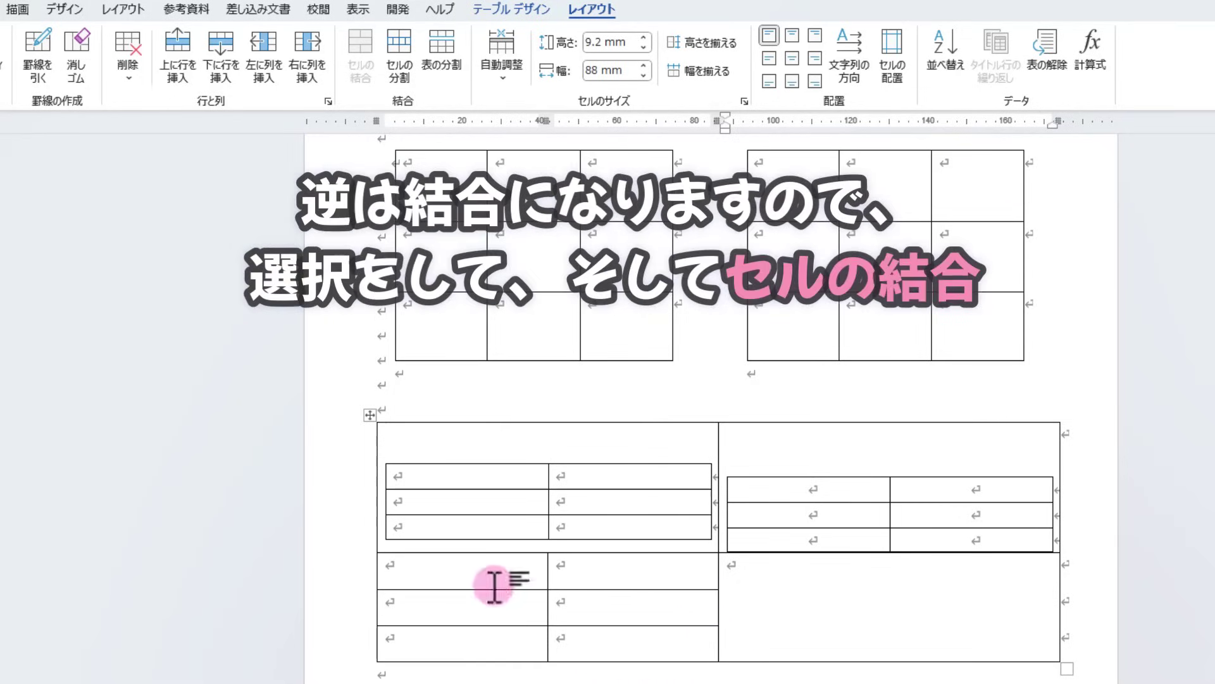
# Merge the two cells of the split area's first row into one.
pyautogui.moveTo(456, 569); pyautogui.dragTo(610, 568)
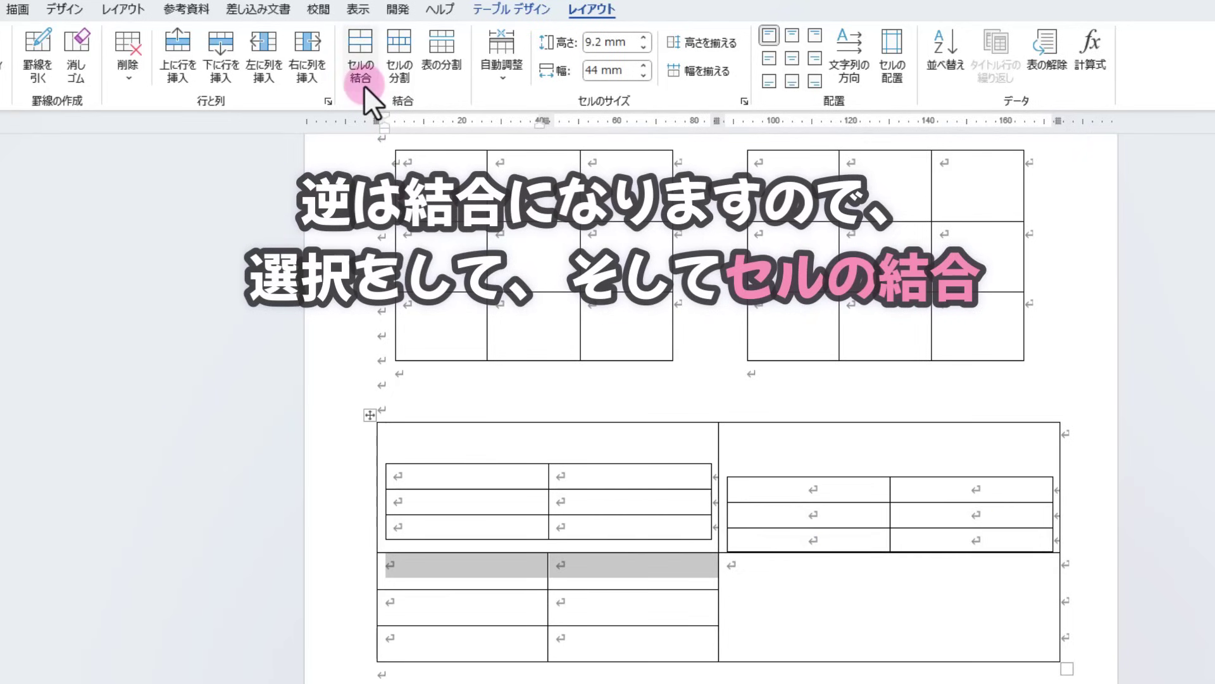
pyautogui.click(363, 85)
pyautogui.click(773, 552)
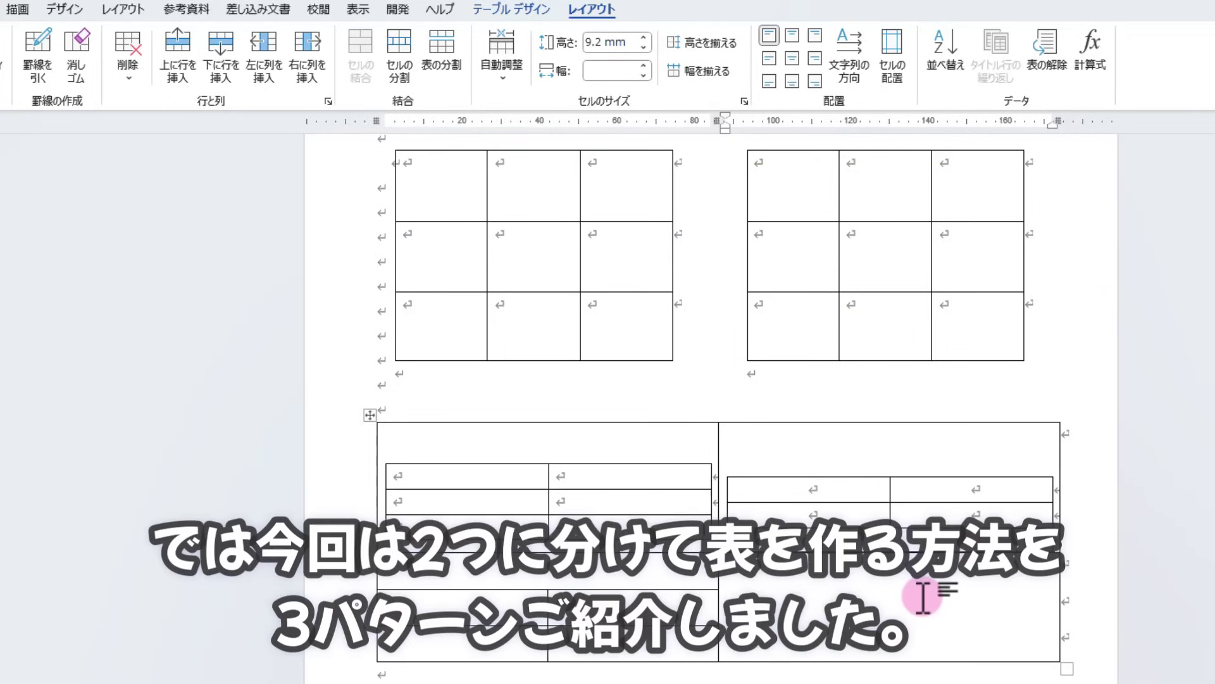
pyautogui.scroll(4, 937, 601)
pyautogui.scroll(1, 955, 597)
pyautogui.scroll(3, 956, 513)
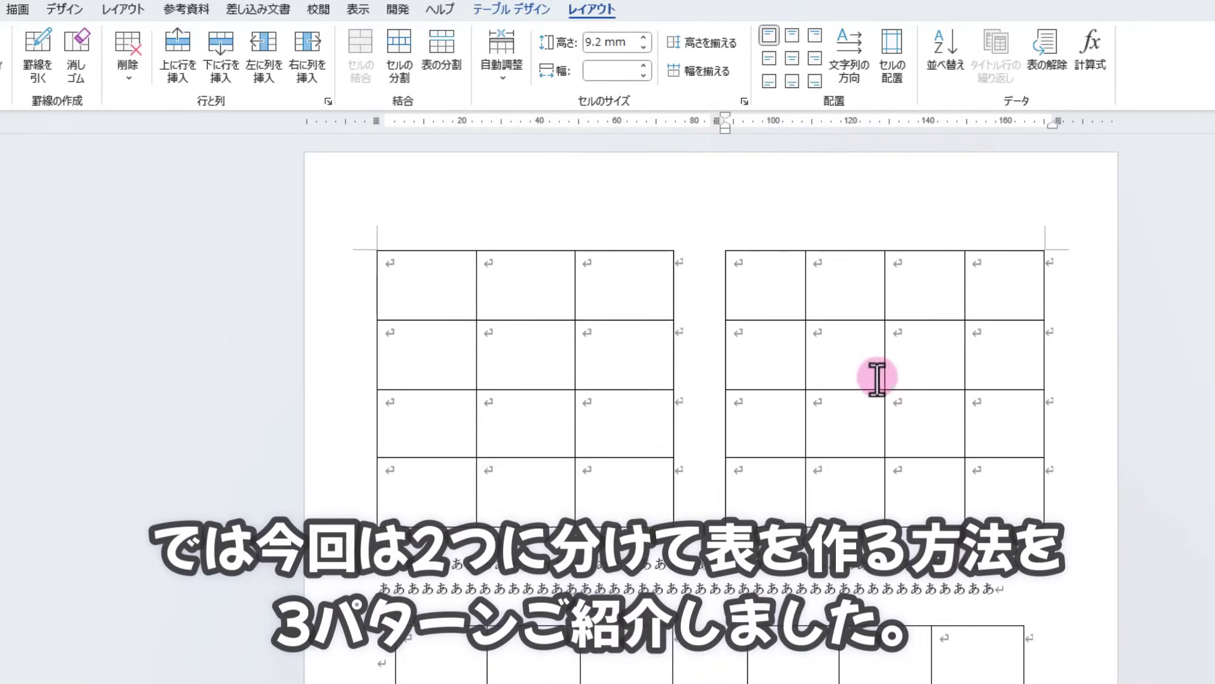
pyautogui.scroll(-3, 943, 578)
pyautogui.scroll(-3, 949, 579)
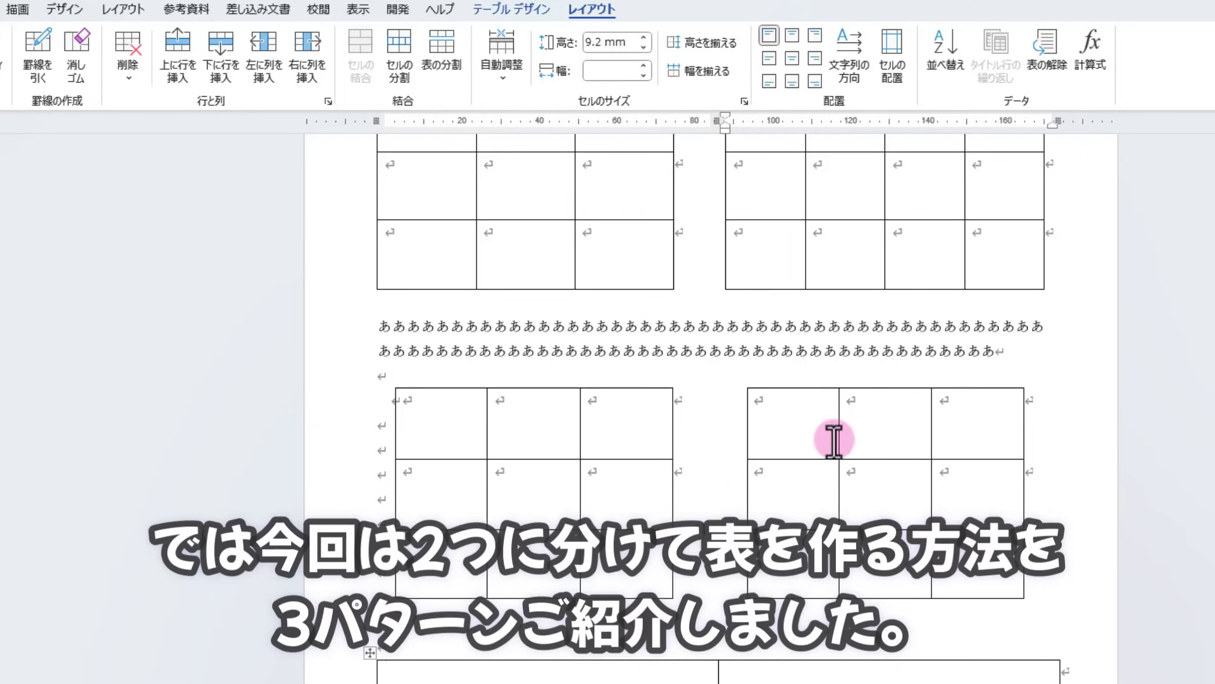
pyautogui.scroll(-2, 836, 436)
pyautogui.scroll(-2, 612, 646)
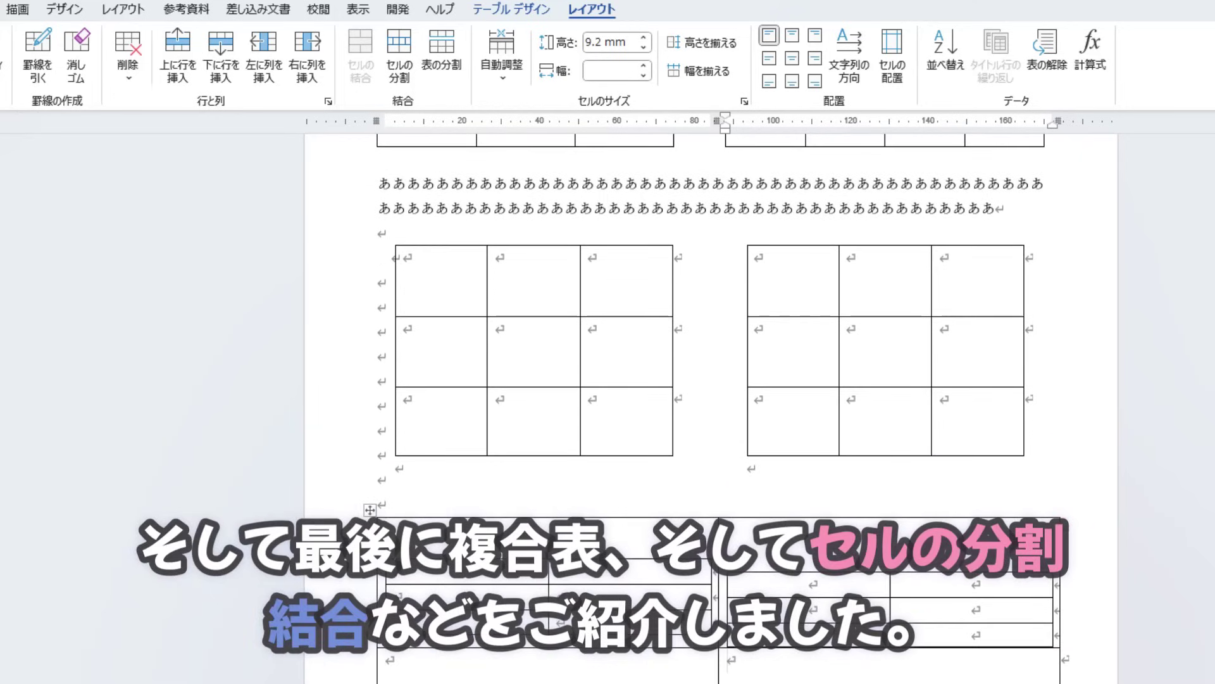